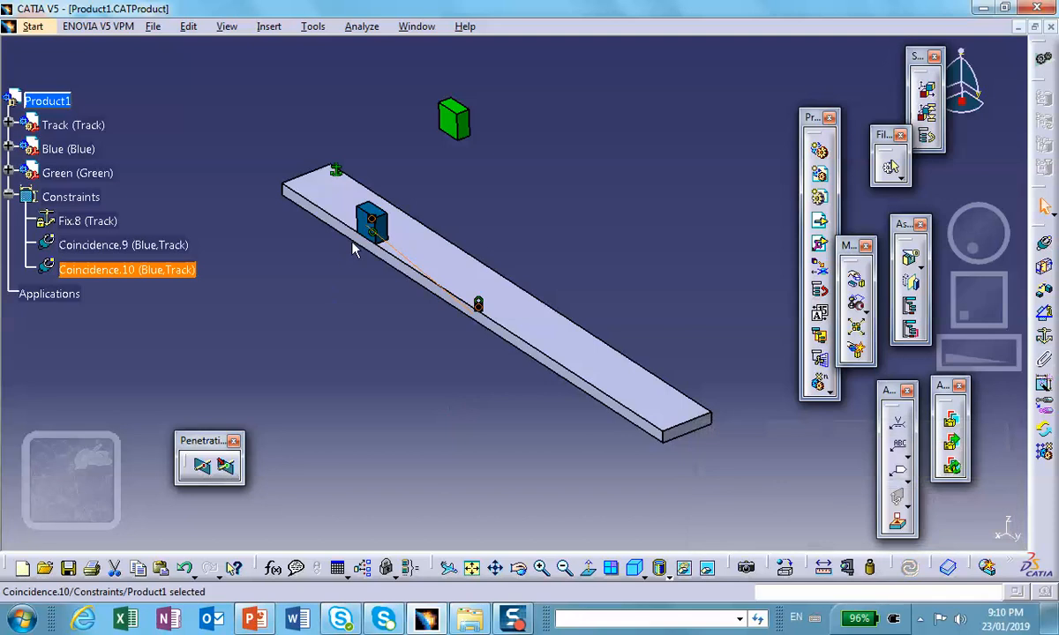
# - Add a coincidence constraint between the blue block's end and the track's short end, and update the assembly
pyautogui.click(1044, 245)
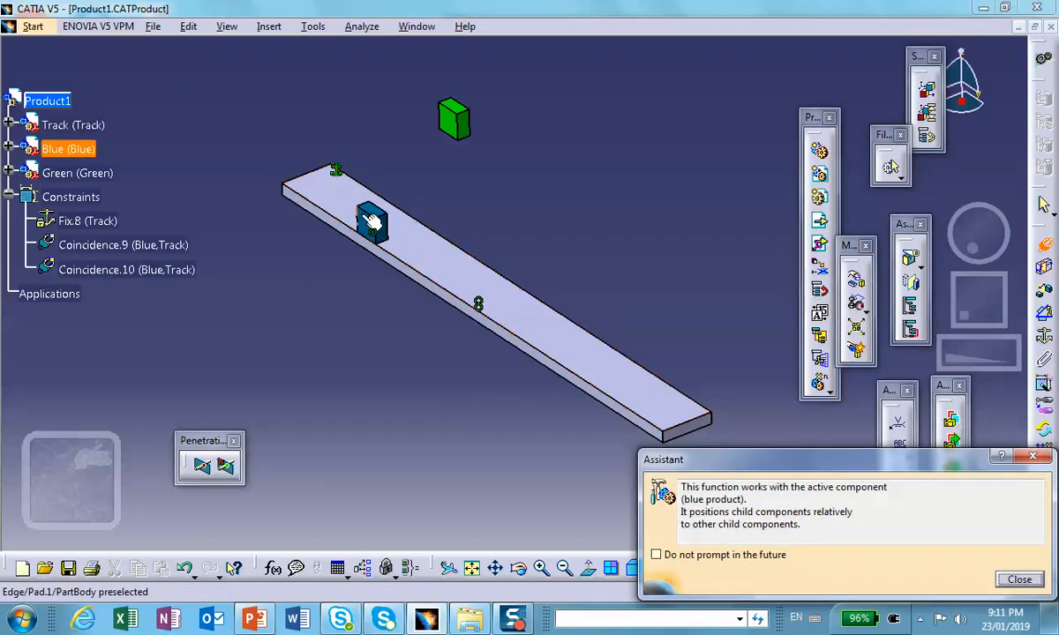
pyautogui.click(359, 223)
pyautogui.click(290, 192)
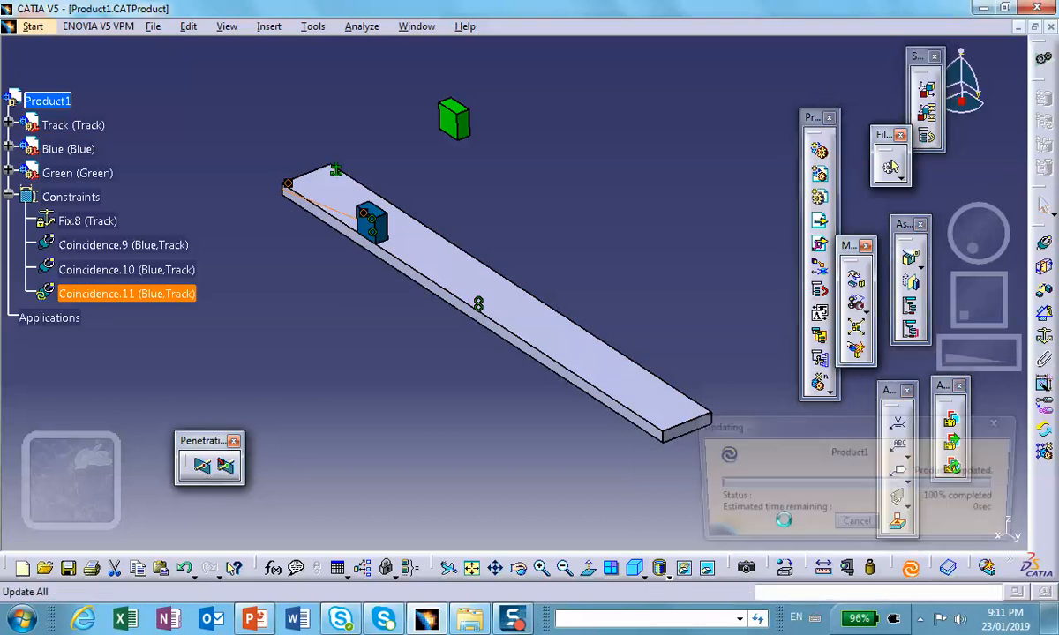
pyautogui.click(909, 568)
# - Deactivate the coincidence constraint that holds the blue block at the track's end
pyautogui.rightClick(99, 295)
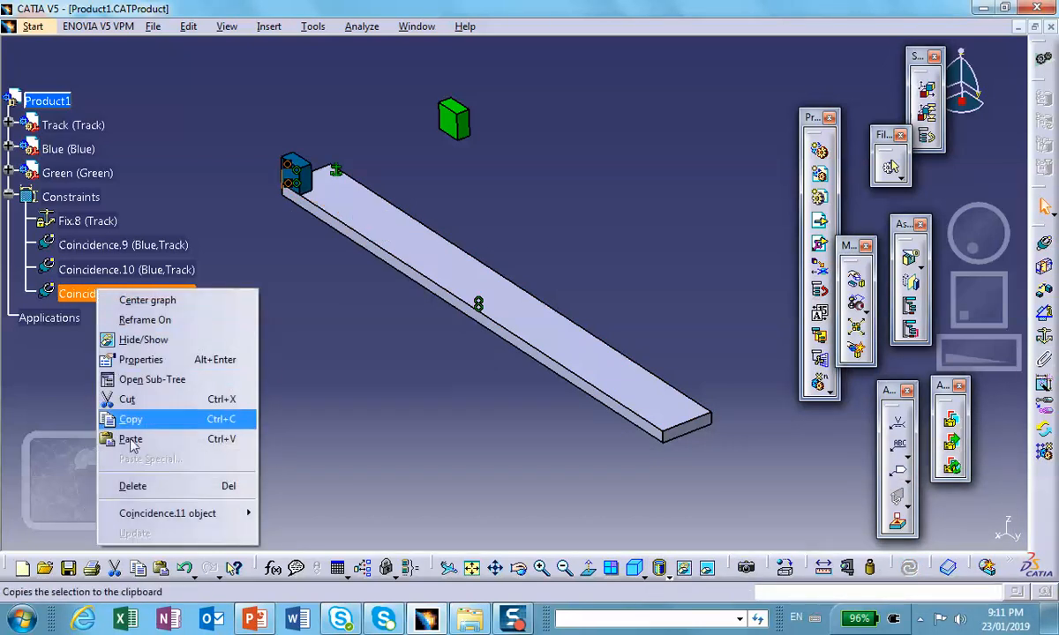
pyautogui.moveTo(152, 514)
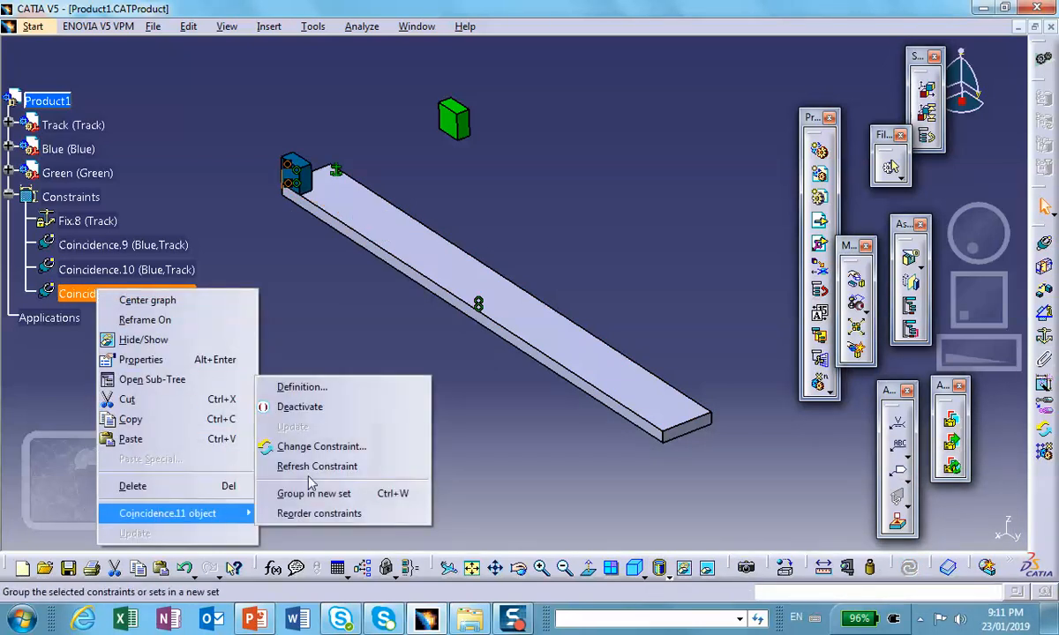
pyautogui.click(335, 406)
pyautogui.click(380, 402)
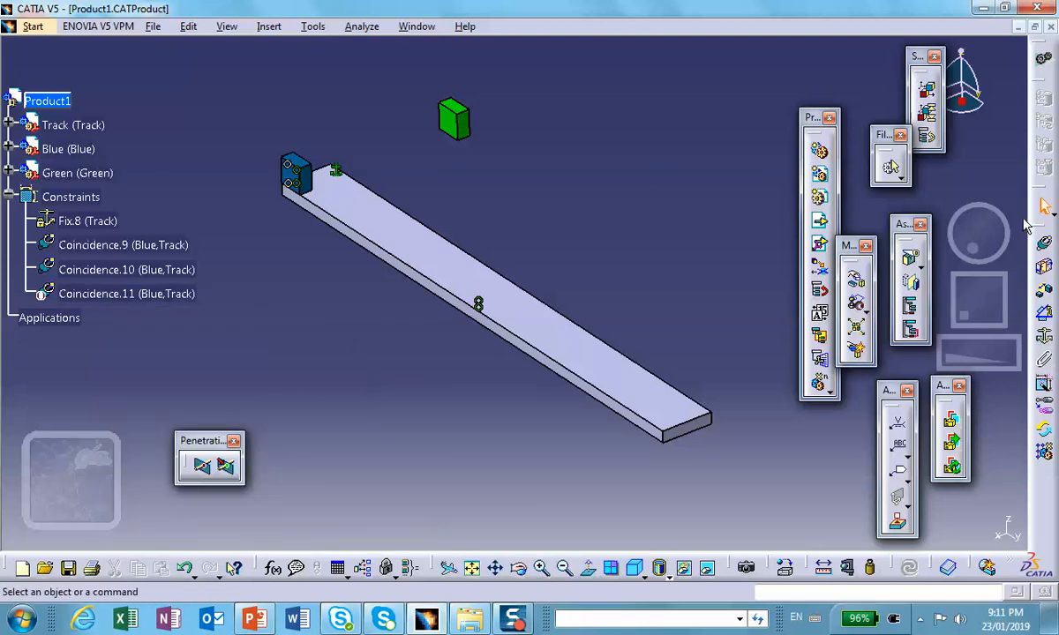
# - Add a coincidence constraint between the green block's lower edge and the track's long edge on the side opposite the blue block
pyautogui.click(1043, 242)
pyautogui.moveTo(575, 202); pyautogui.dragTo(436, 228, button='middle')
pyautogui.click(436, 187)
pyautogui.click(473, 275)
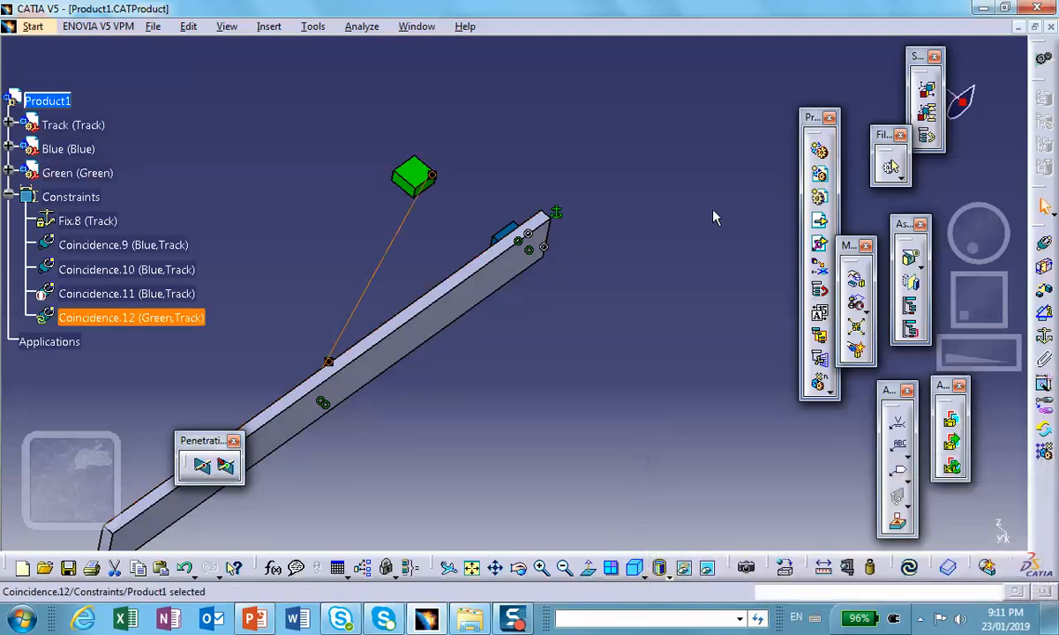
# - Make the green block's side face coincident with the track's long side face and update the assembly
pyautogui.click(1044, 244)
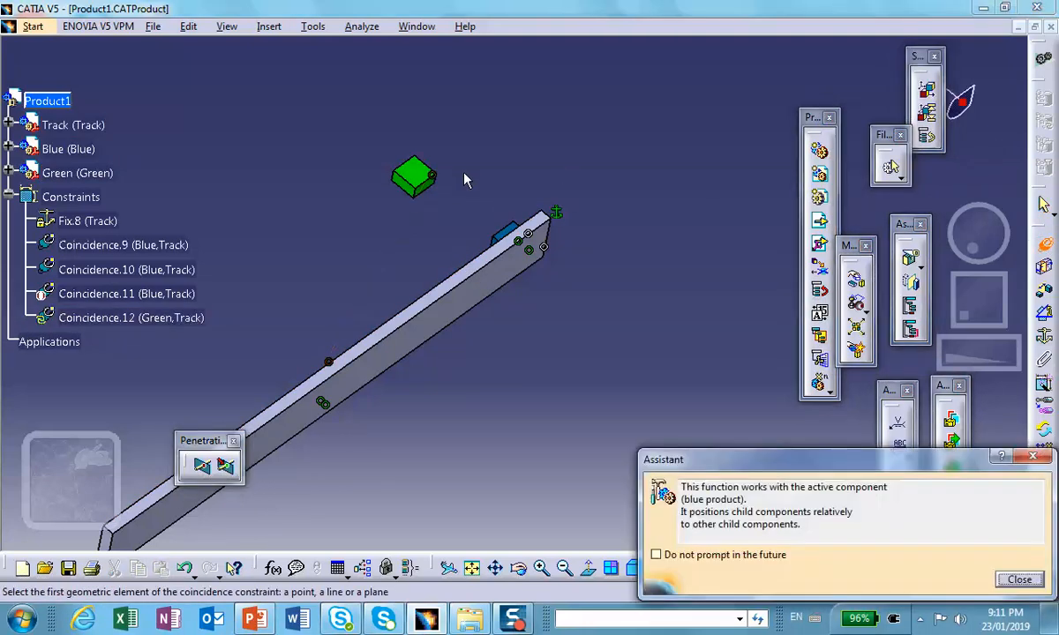
pyautogui.click(415, 177)
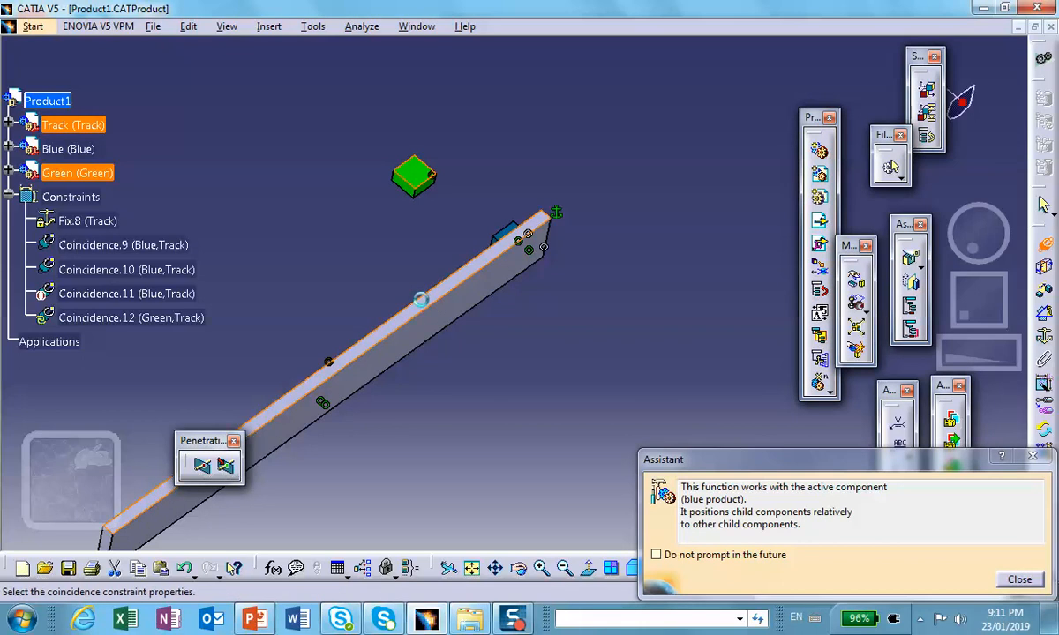
pyautogui.click(432, 305)
pyautogui.click(622, 388)
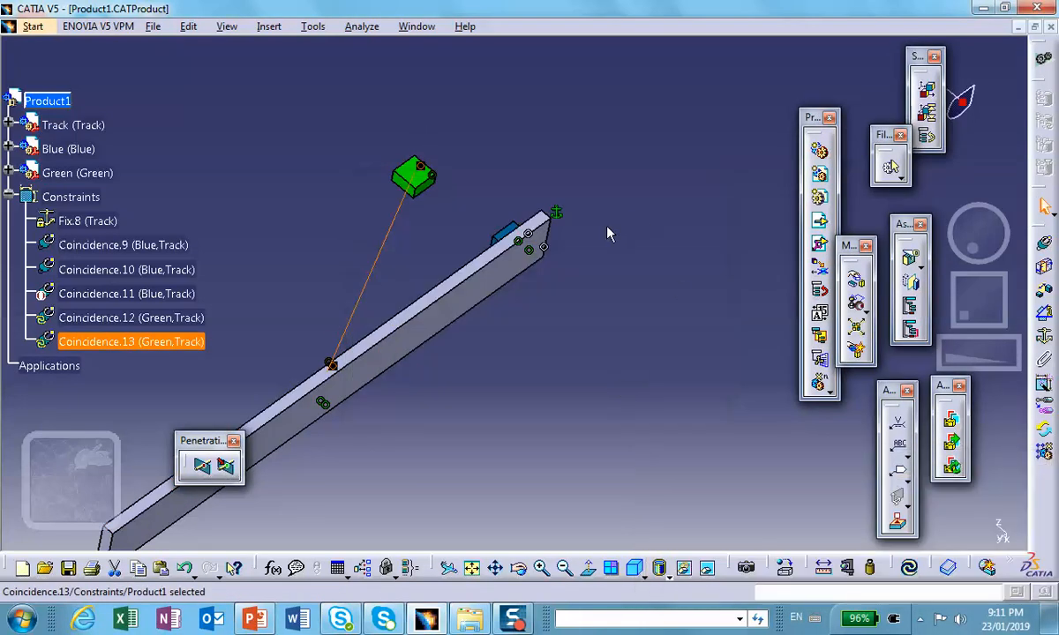
pyautogui.click(909, 567)
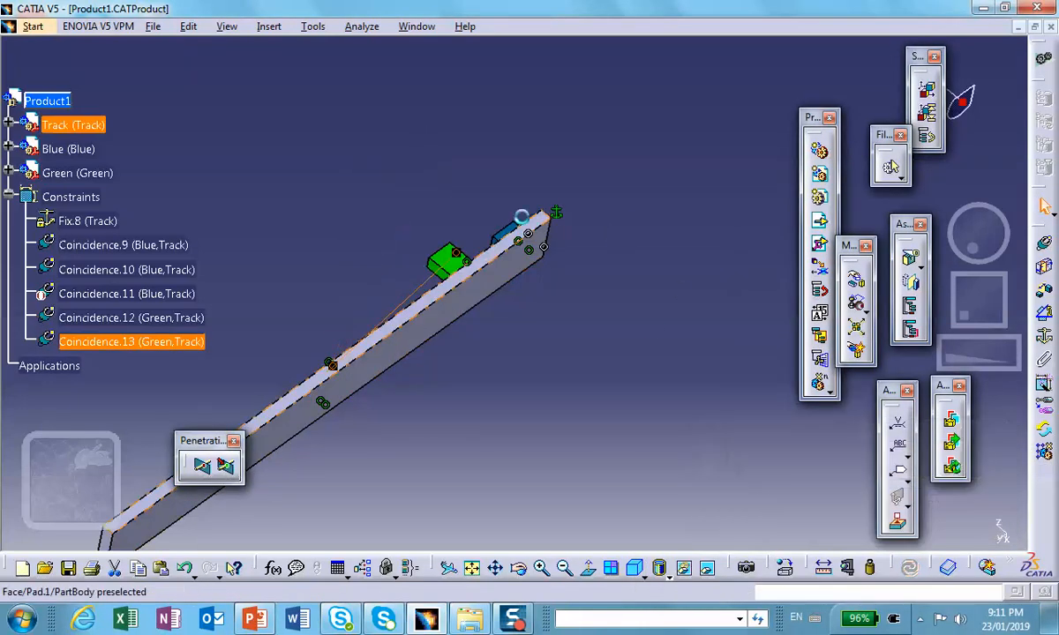
# - Add a coincidence constraint between the green block's end and the track's short end beside the blue block, and update the assembly
pyautogui.click(1045, 243)
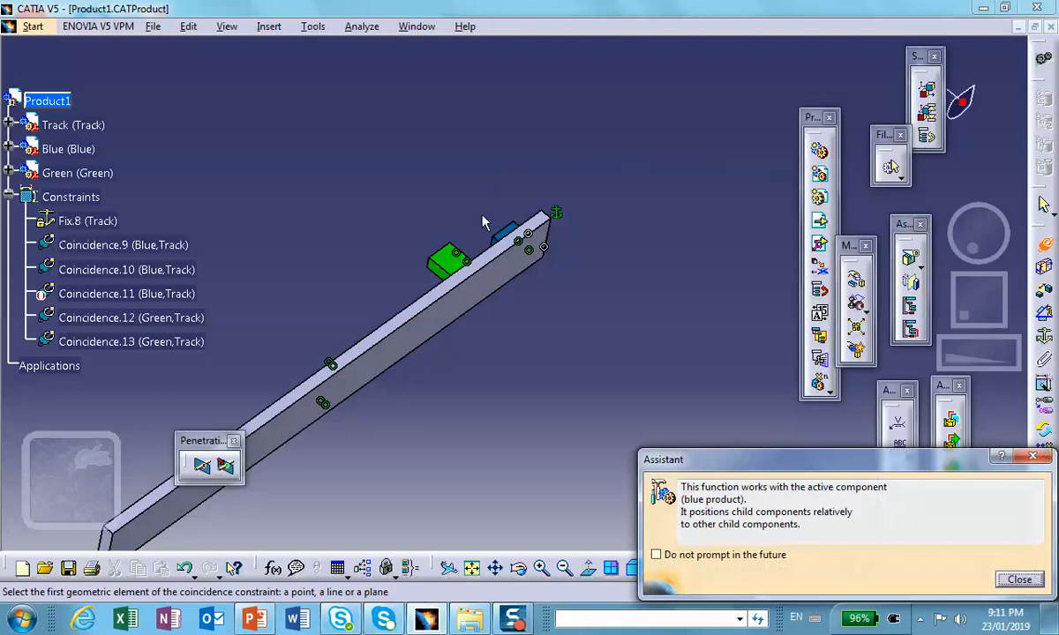
pyautogui.click(465, 255)
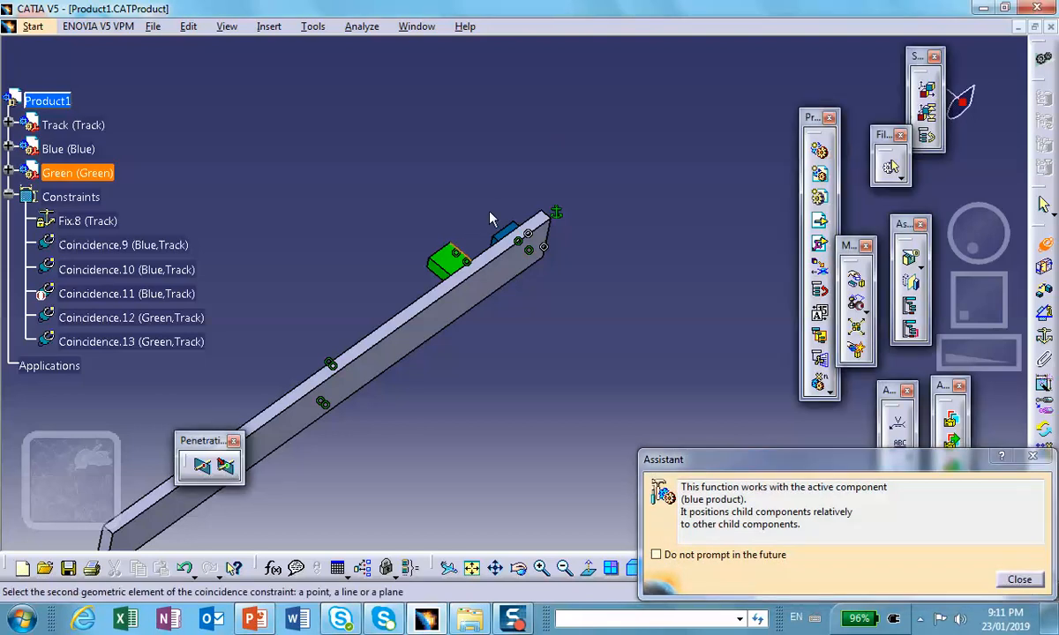
pyautogui.click(554, 214)
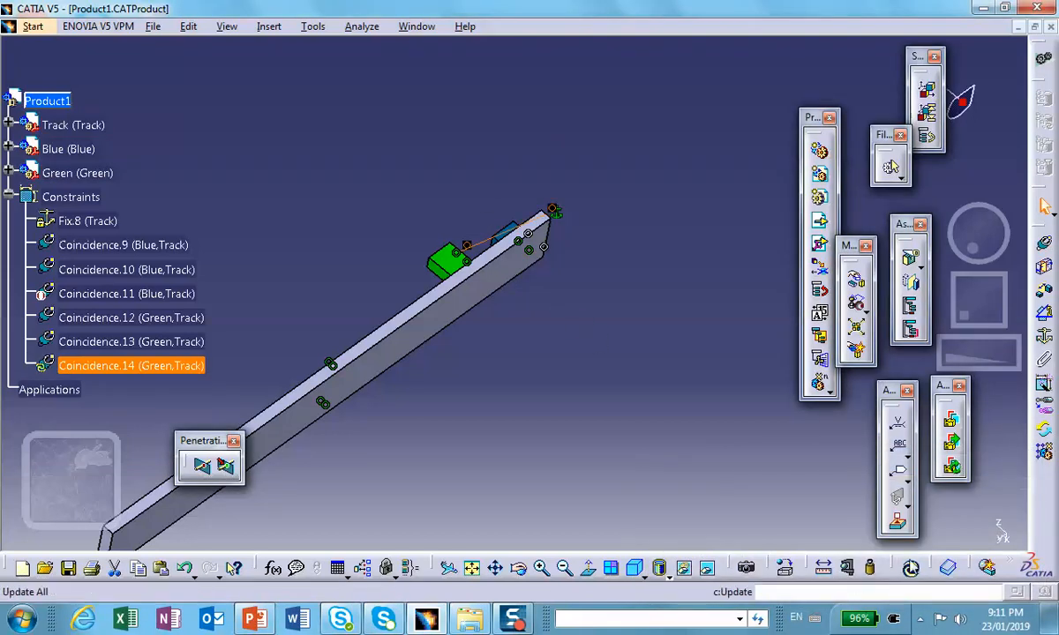
pyautogui.click(909, 567)
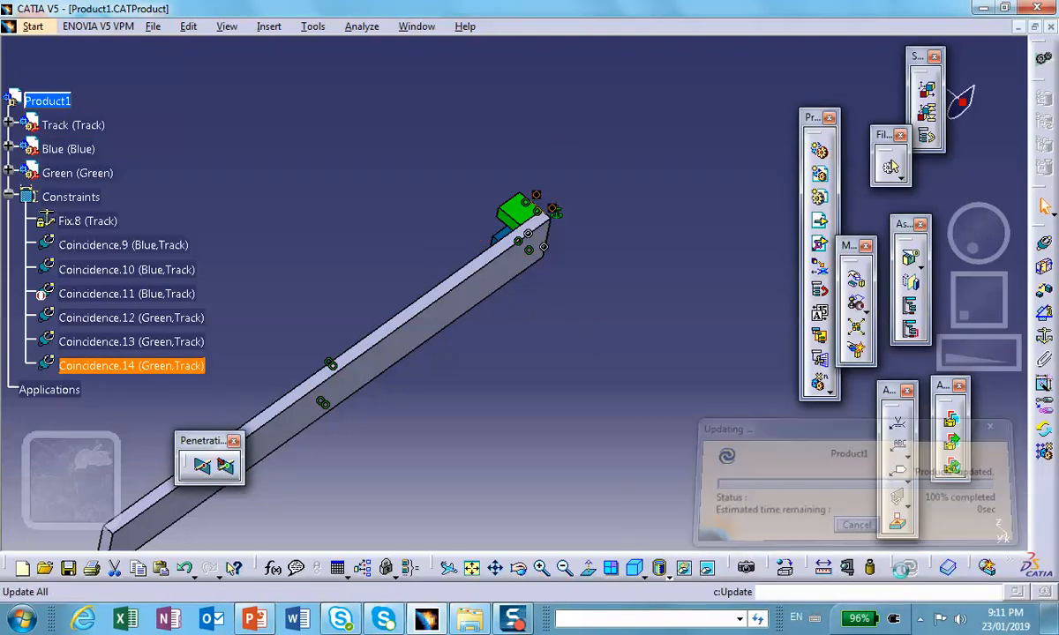
# - Deactivate the coincidence constraint that holds the green block at the track's end
pyautogui.rightClick(78, 356)
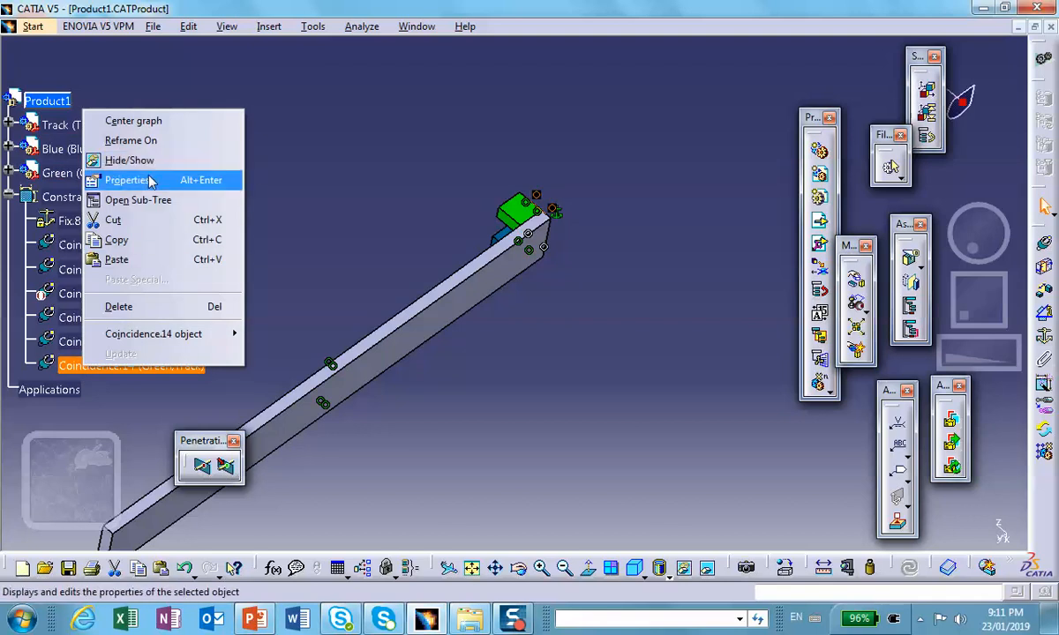
pyautogui.moveTo(146, 332)
pyautogui.click(280, 354)
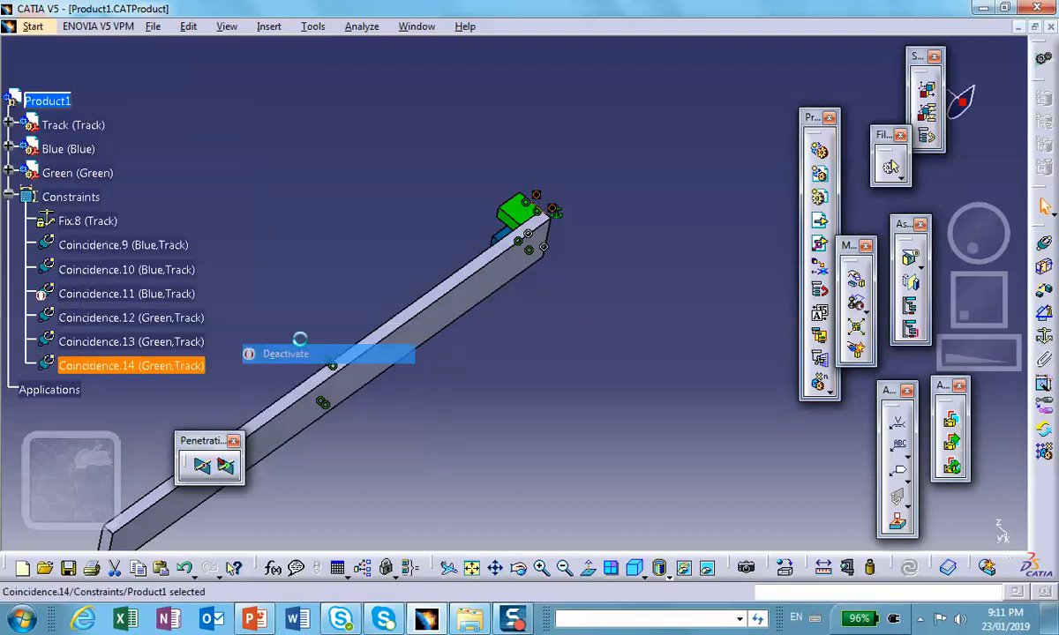
pyautogui.moveTo(317, 320); pyautogui.dragTo(424, 338, button='middle')
pyautogui.moveTo(666, 331); pyautogui.dragTo(582, 256, button='middle')
pyautogui.moveTo(233, 160); pyautogui.dragTo(409, 193, button='middle')
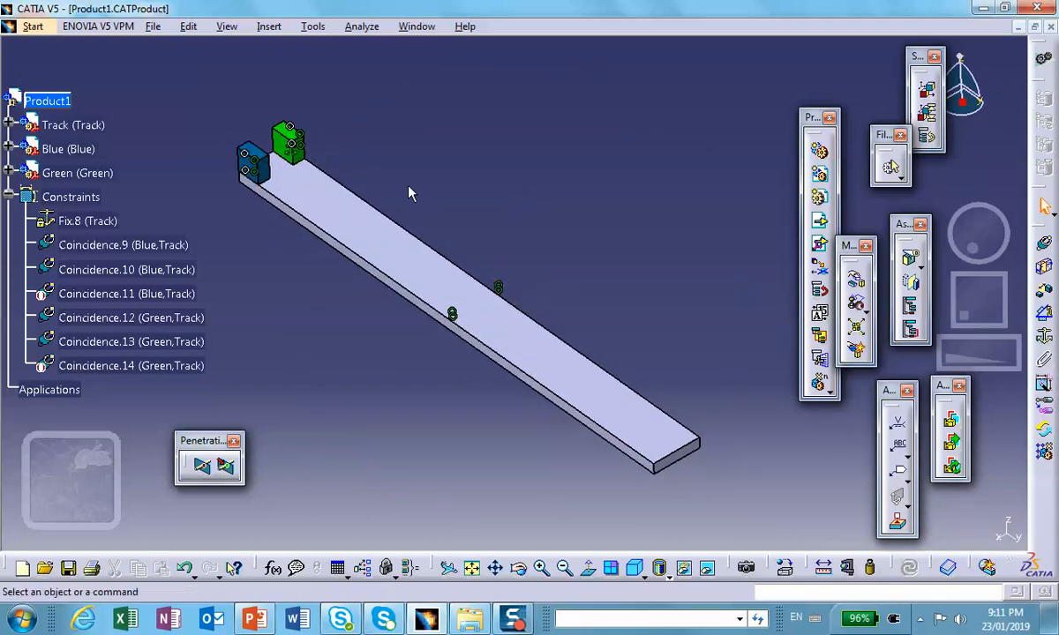
# - Switch to the DMU Kinematics workbench
pyautogui.click(31, 29)
pyautogui.moveTo(72, 174)
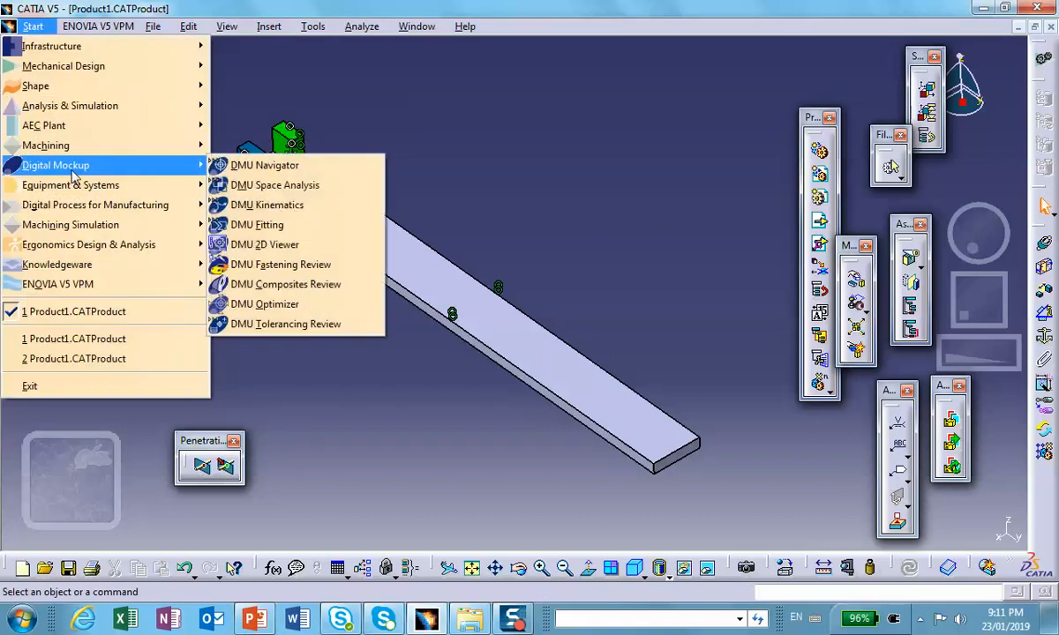
pyautogui.click(267, 205)
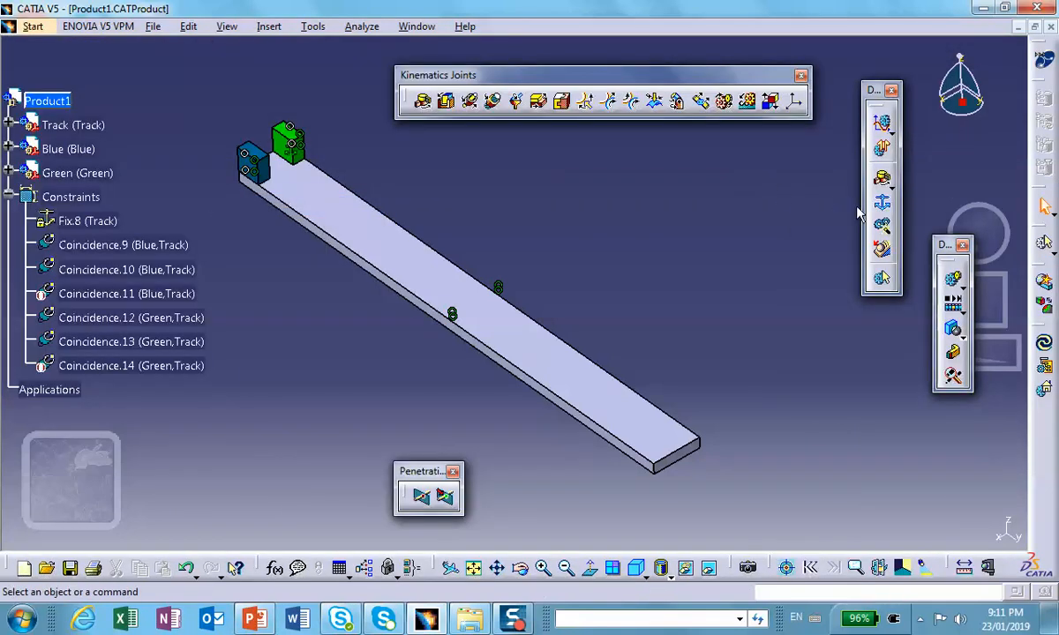
# - Create a new mechanism and auto-create its joints from the assembly constraints with Assembly Constraints Conversion
pyautogui.click(881, 226)
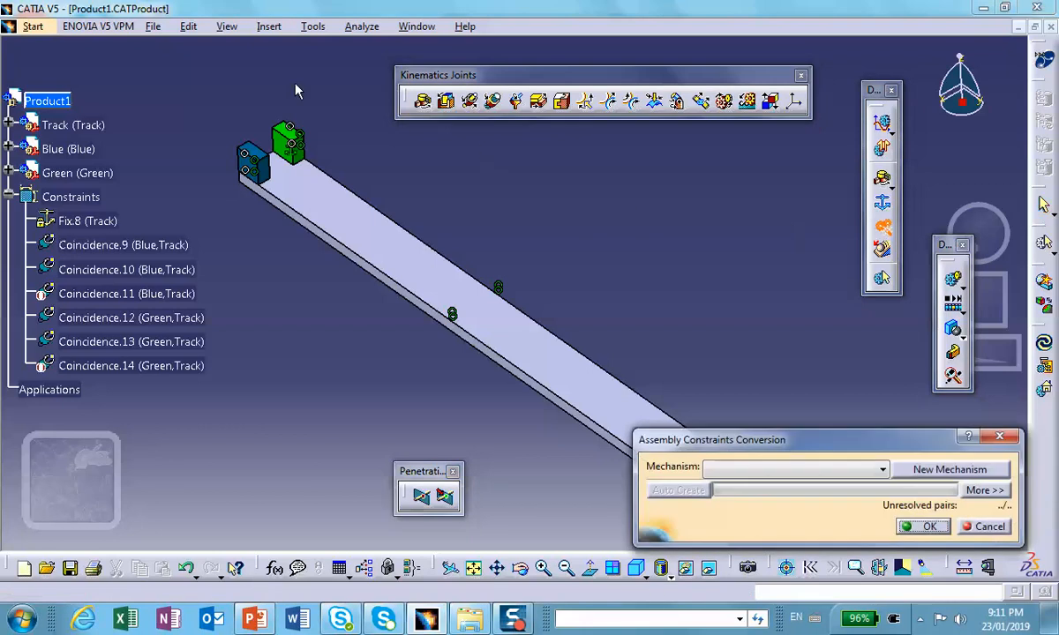
pyautogui.click(984, 476)
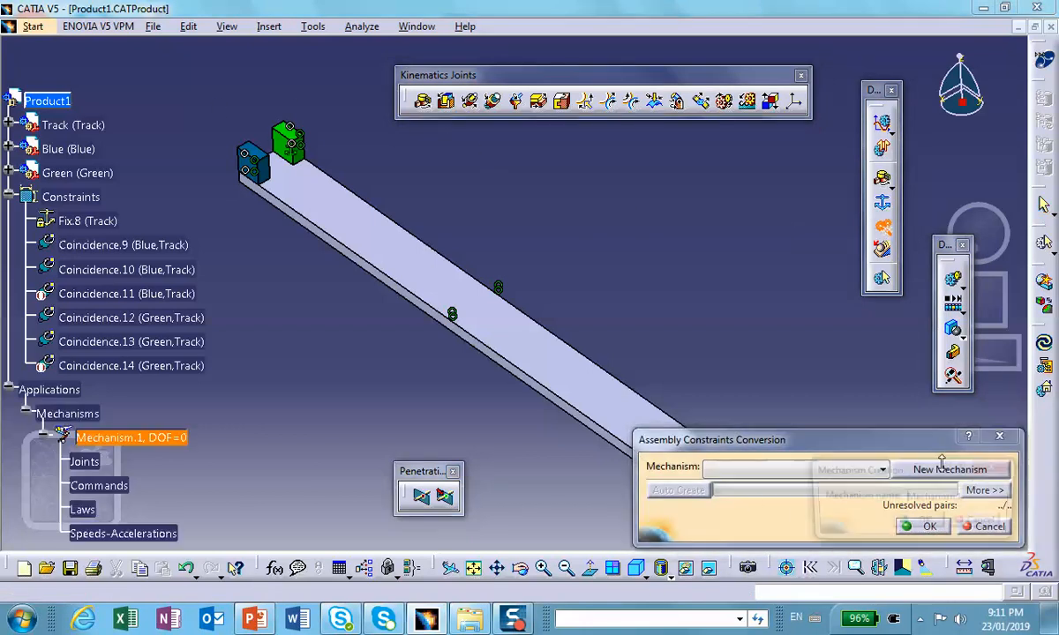
pyautogui.click(909, 522)
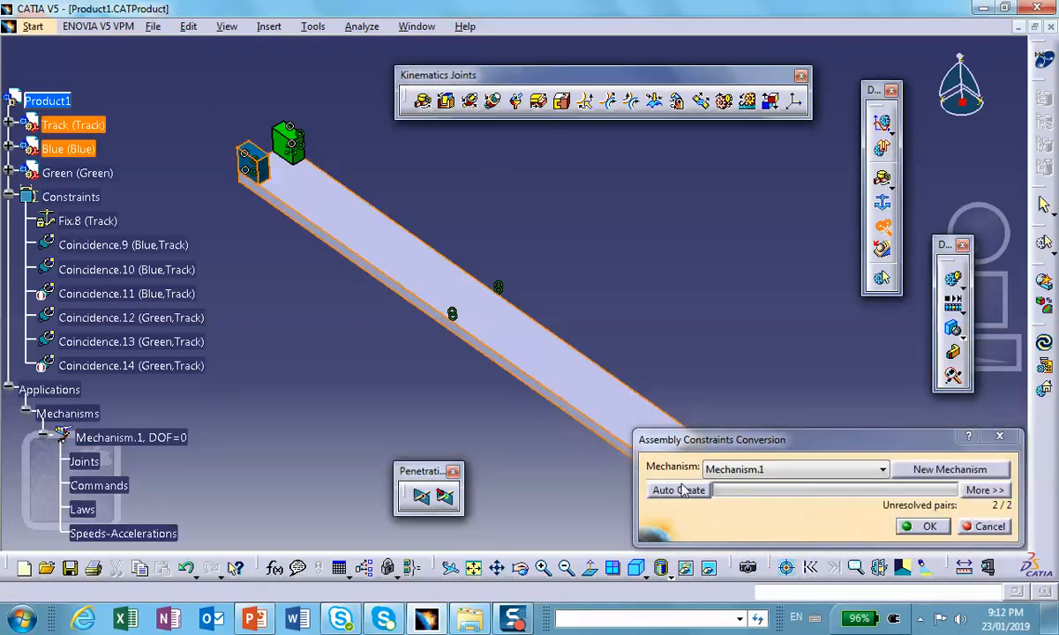
pyautogui.click(675, 490)
pyautogui.click(928, 528)
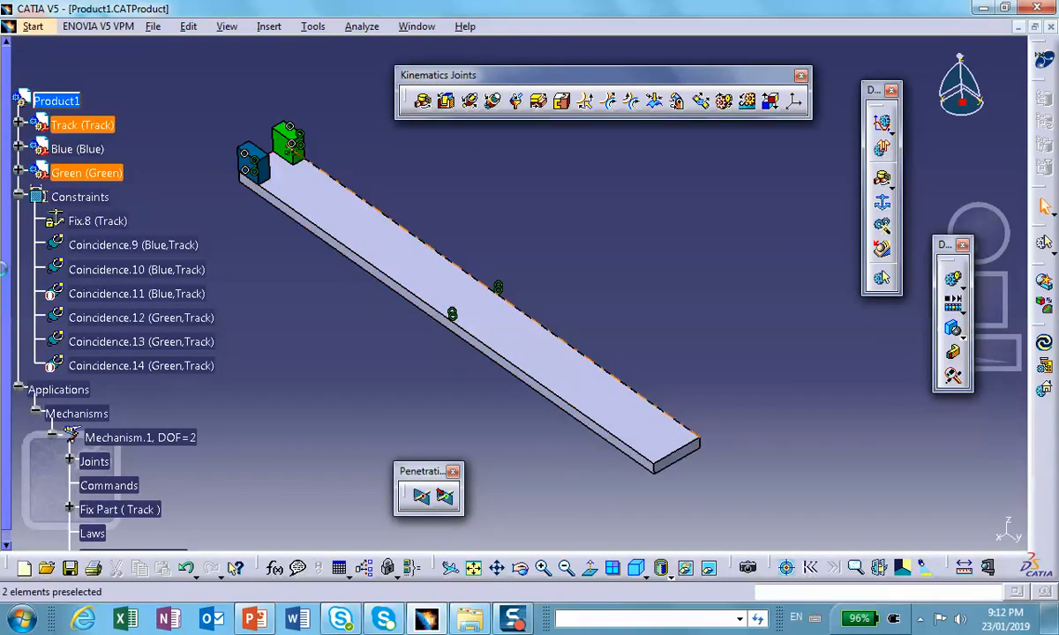
# - Collapse the Constraints branch in the specification tree and hide the assembly constraints
pyautogui.click(19, 194)
pyautogui.scroll(-2, 140, 242)
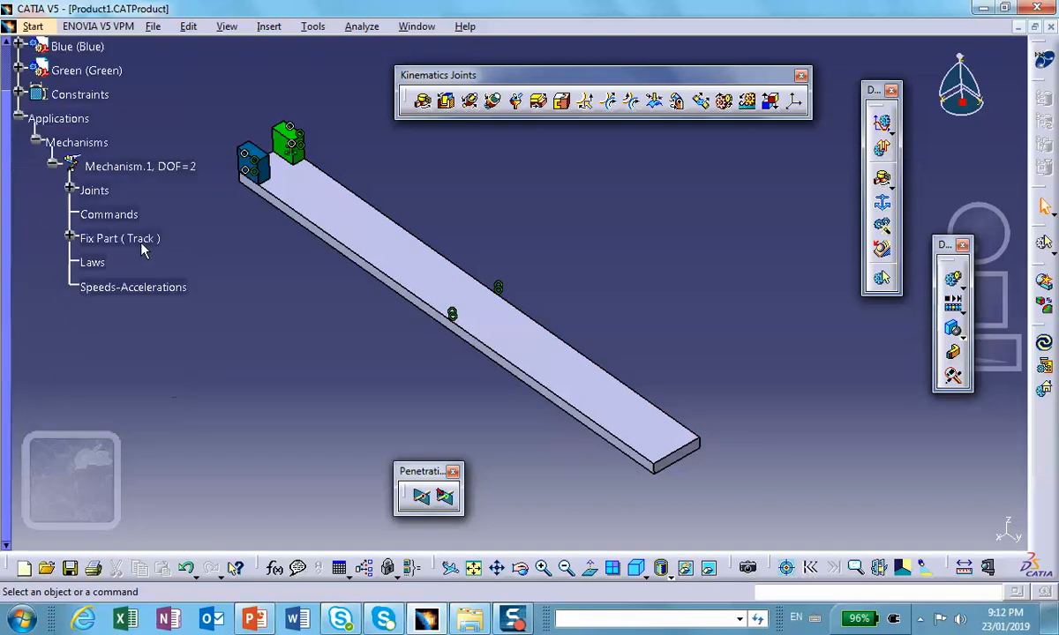
pyautogui.rightClick(78, 99)
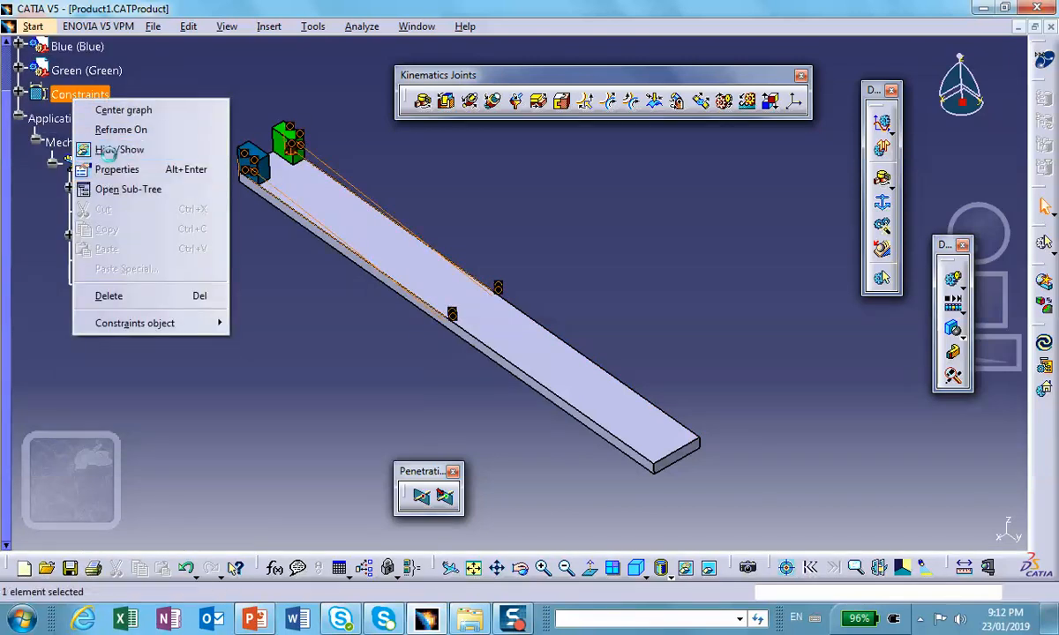
pyautogui.click(115, 150)
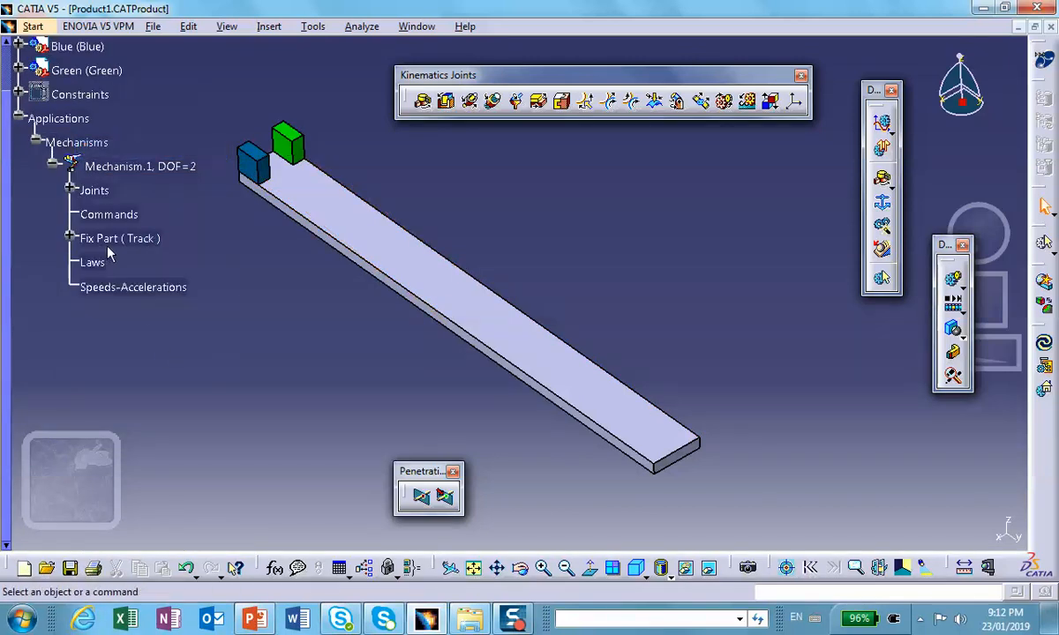
# - Make the blue block's joint Prismatic.1 length driven, with a lower limit of 0 in and an upper limit of 20 in
pyautogui.click(70, 188)
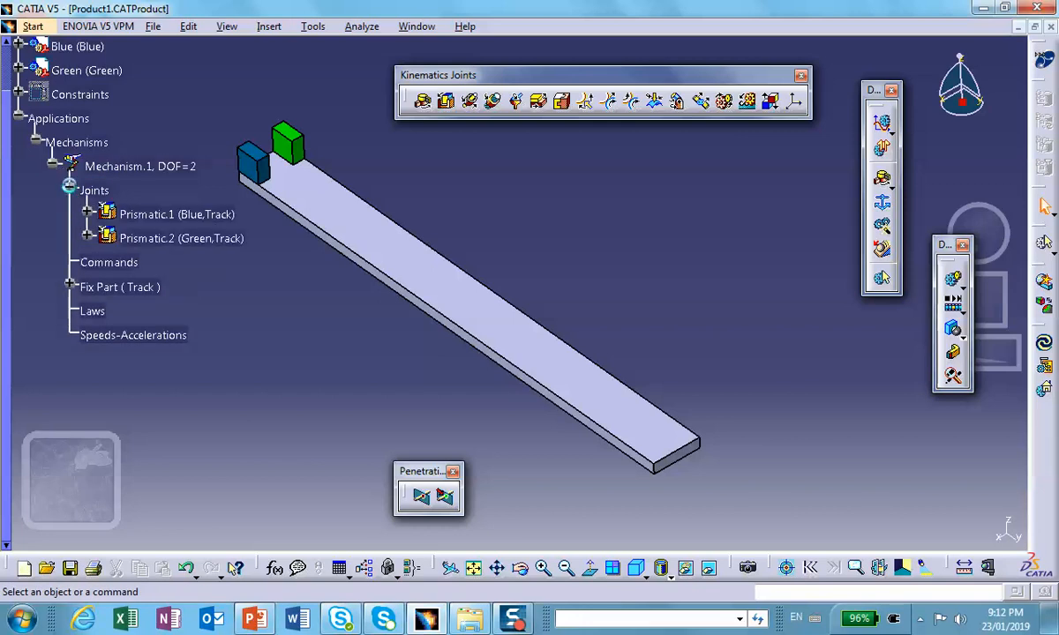
pyautogui.moveTo(270, 322); pyautogui.dragTo(296, 349, button='middle')
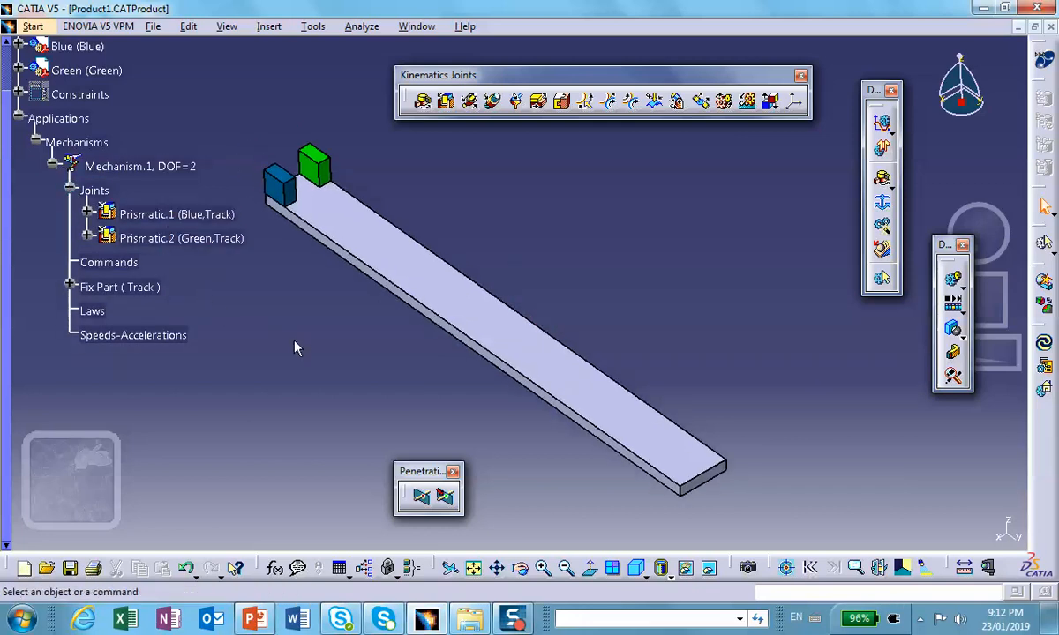
pyautogui.doubleClick(184, 214)
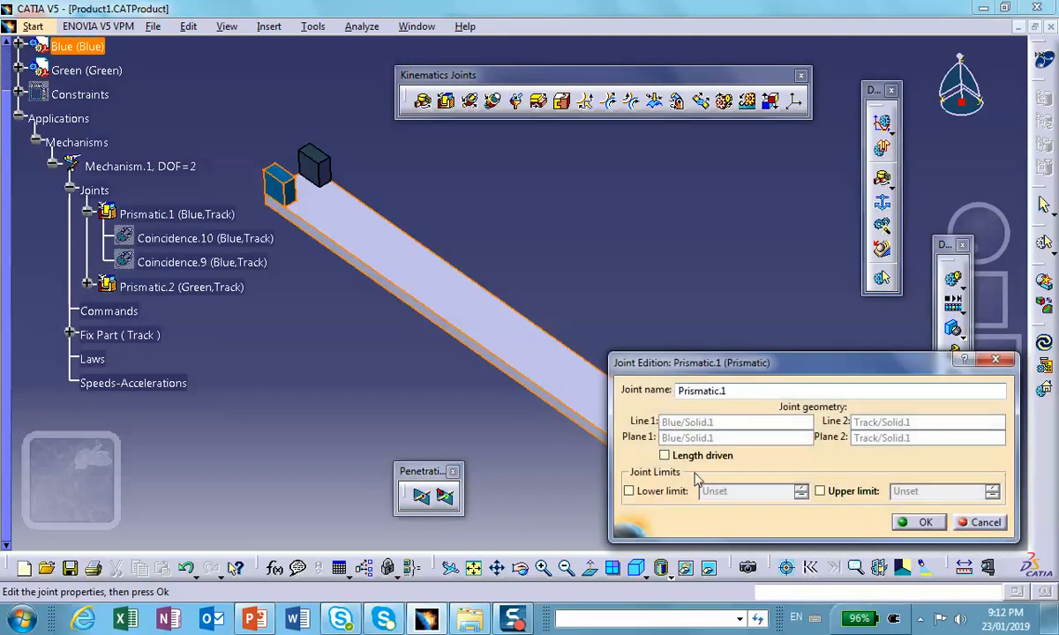
pyautogui.click(665, 456)
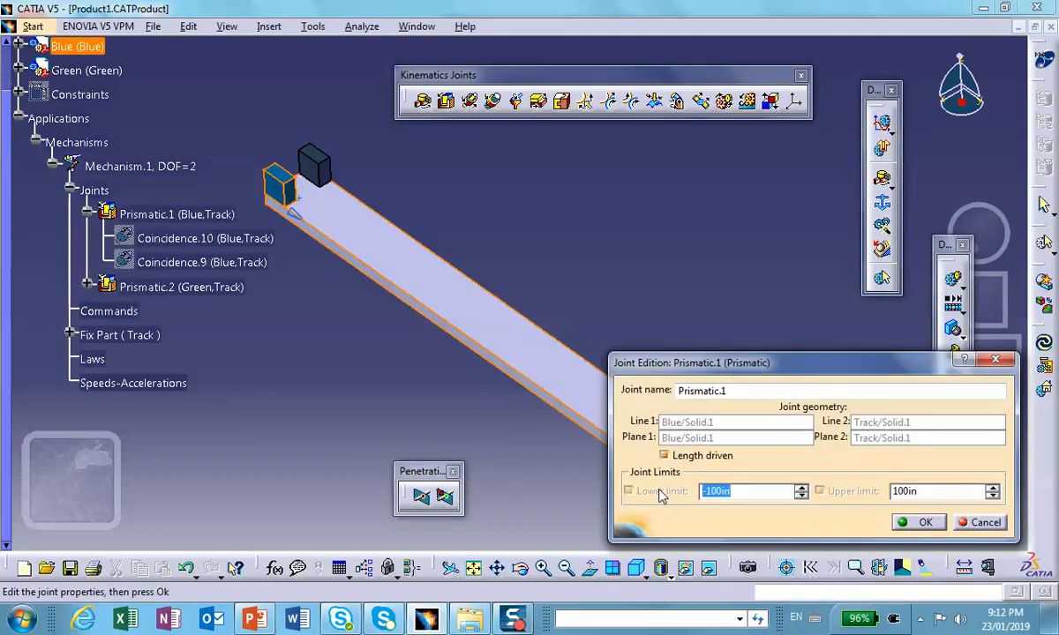
pyautogui.write('0')
pyautogui.press('Tab')
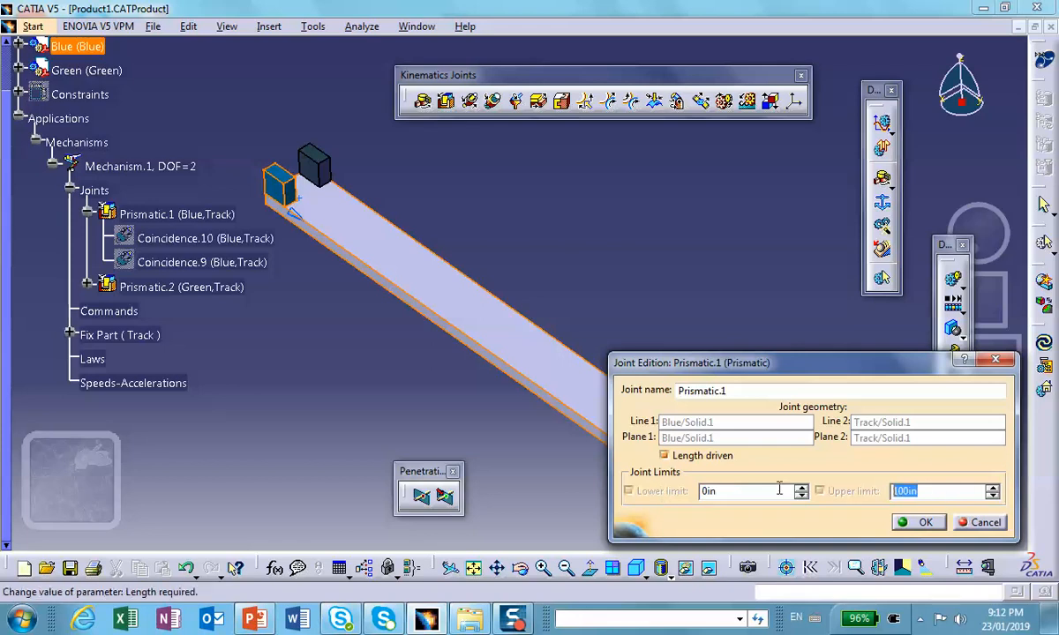
pyautogui.write('1')
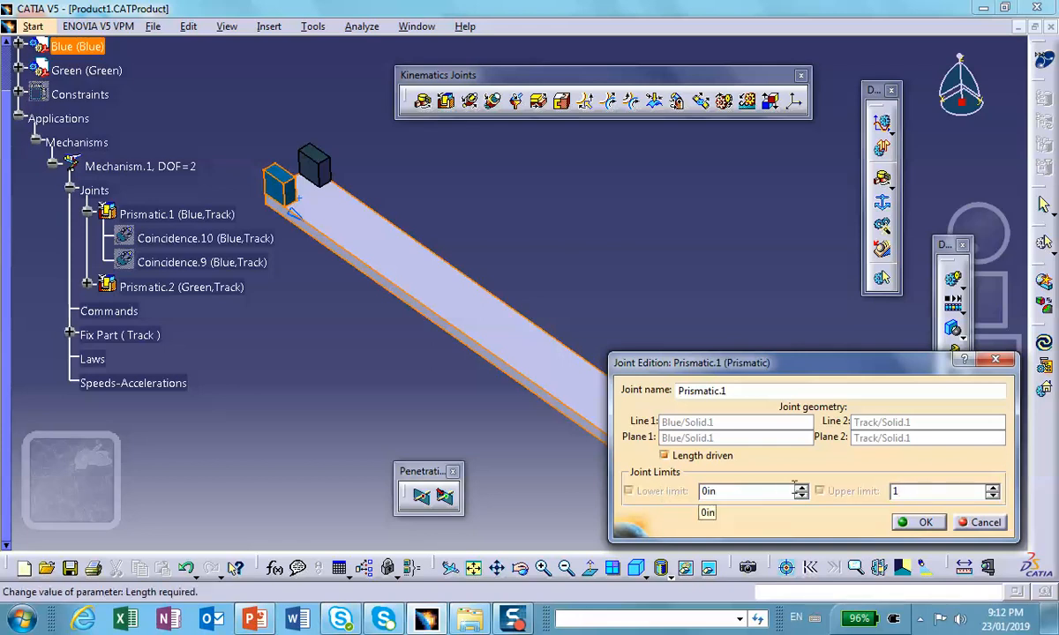
pyautogui.write('20')
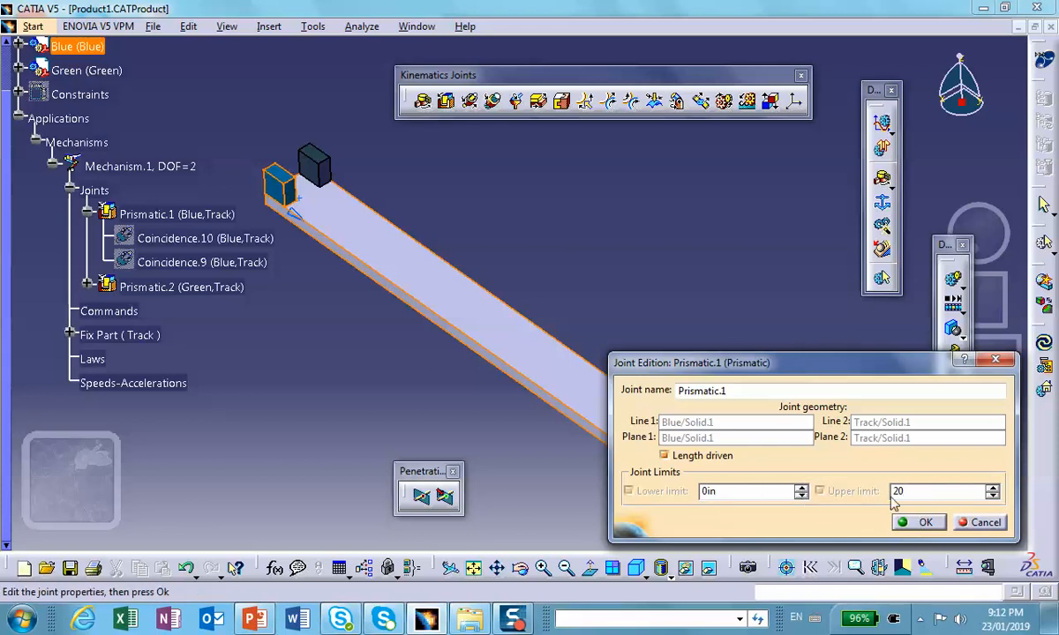
pyautogui.moveTo(287, 203); pyautogui.dragTo(295, 214)
pyautogui.click(927, 524)
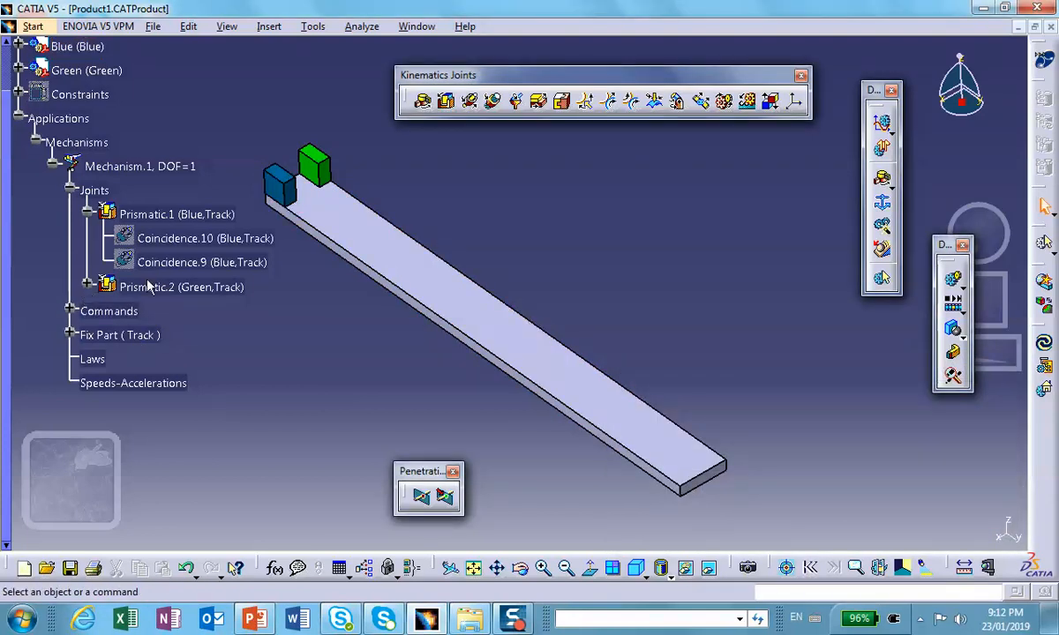
# - Make the green block's joint Prismatic.2 length driven, with a lower limit of 0 in and an upper limit of 20 in
pyautogui.doubleClick(149, 284)
pyautogui.click(664, 455)
pyautogui.write('0')
pyautogui.moveTo(929, 489); pyautogui.dragTo(691, 488)
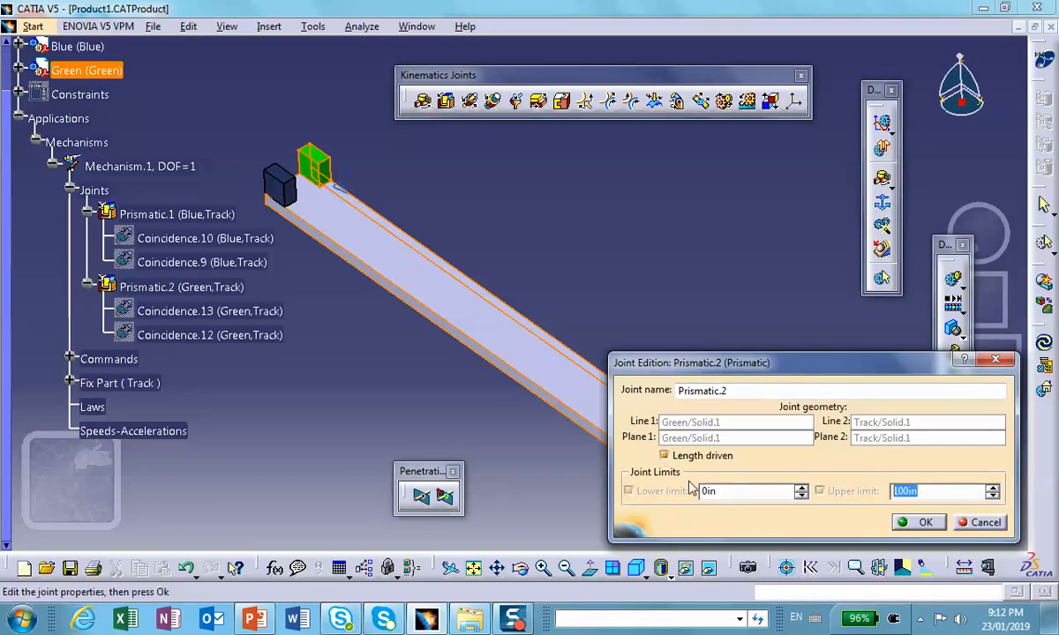
pyautogui.write('20')
pyautogui.click(925, 525)
pyautogui.click(603, 345)
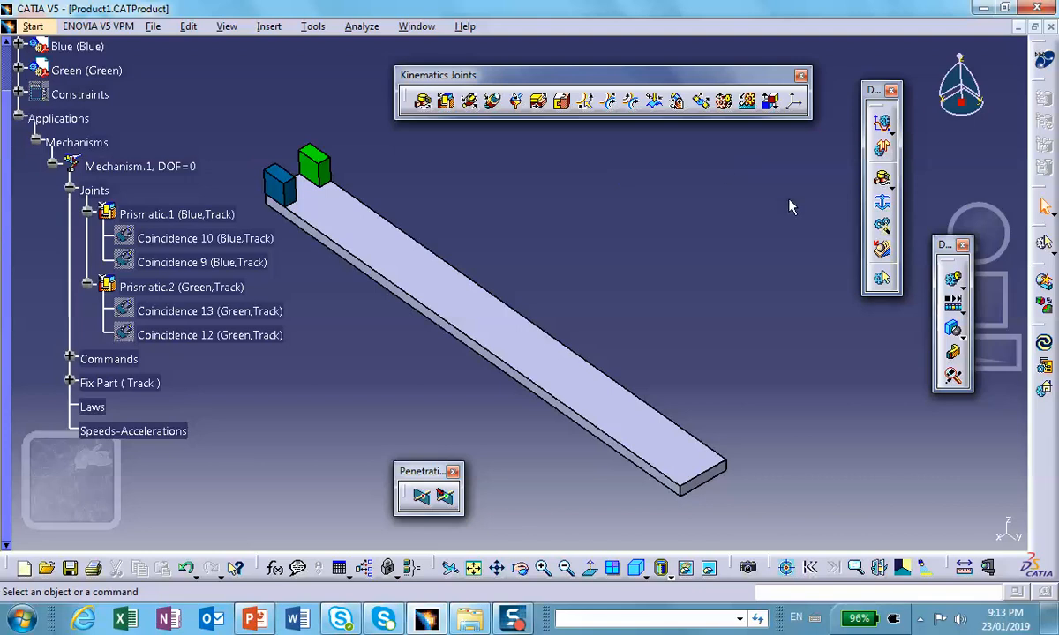
# - Open the kinematics simulation with commands for Mechanism.1, check the ranges of both commands, and close it
pyautogui.click(890, 132)
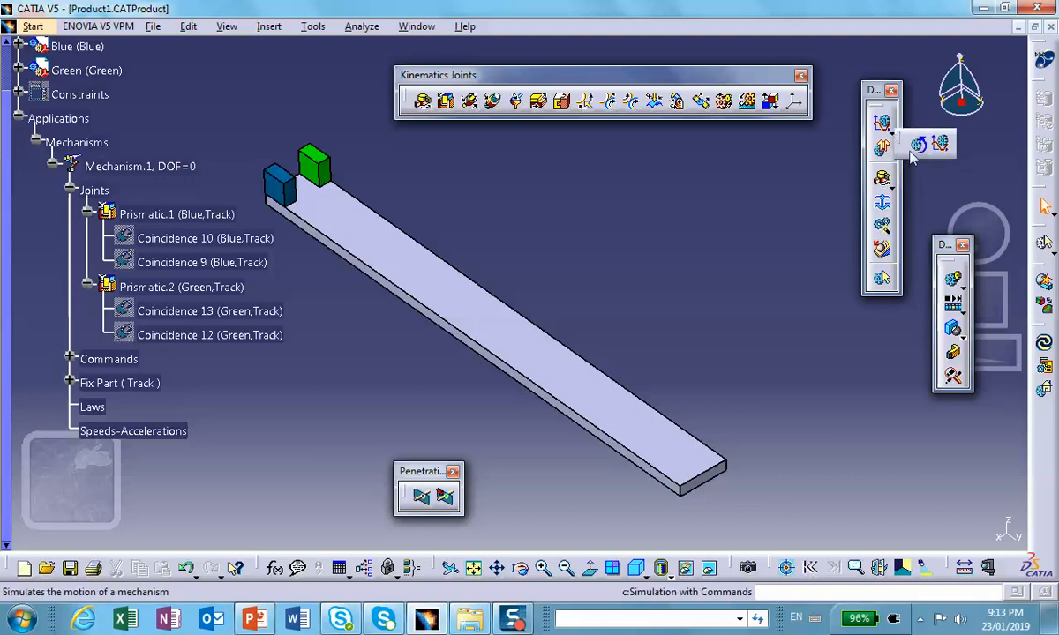
pyautogui.click(918, 145)
pyautogui.moveTo(233, 385)
pyautogui.mouseDown()
pyautogui.moveTo(280, 386)
pyautogui.moveTo(233, 386)
pyautogui.moveTo(273, 407)
pyautogui.moveTo(233, 407)
pyautogui.mouseUp()
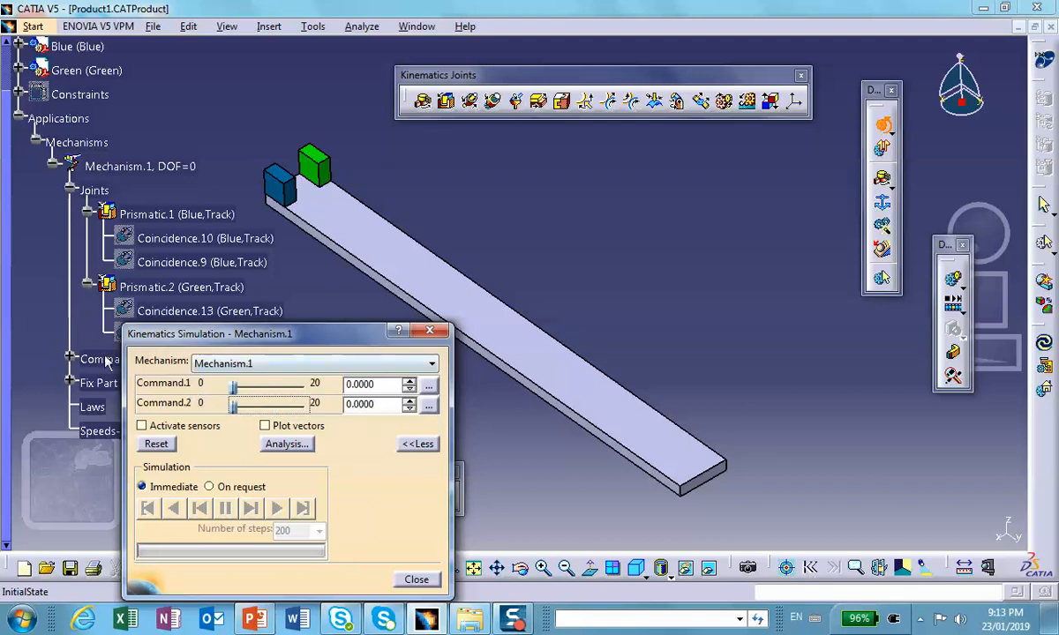
pyautogui.click(415, 579)
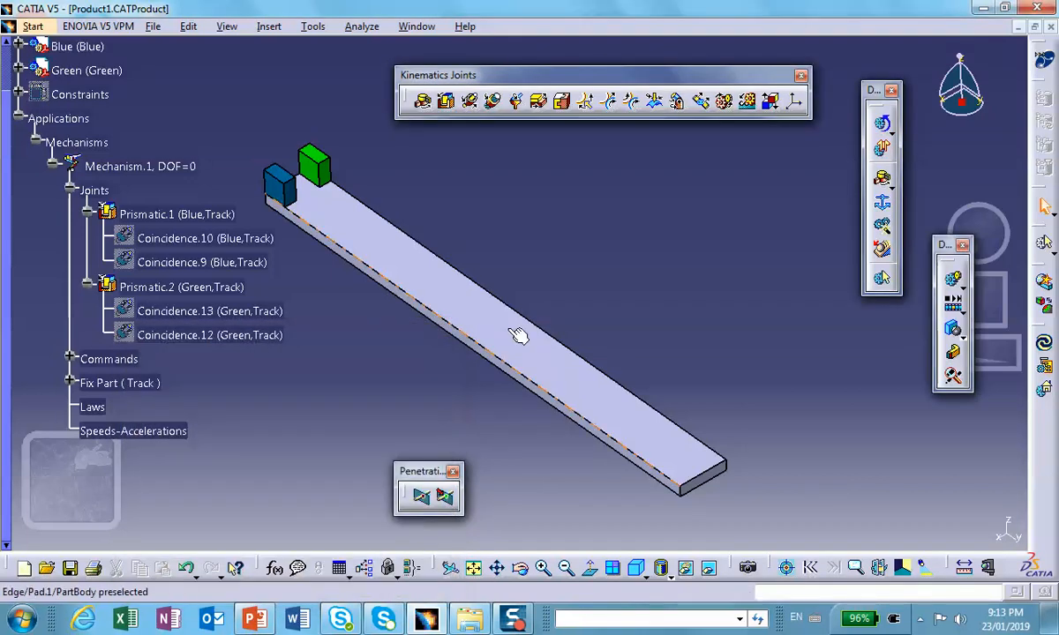
# - Switch to PowerPoint to review the green and blue block position profiles, then return to CATIA
pyautogui.click(254, 619)
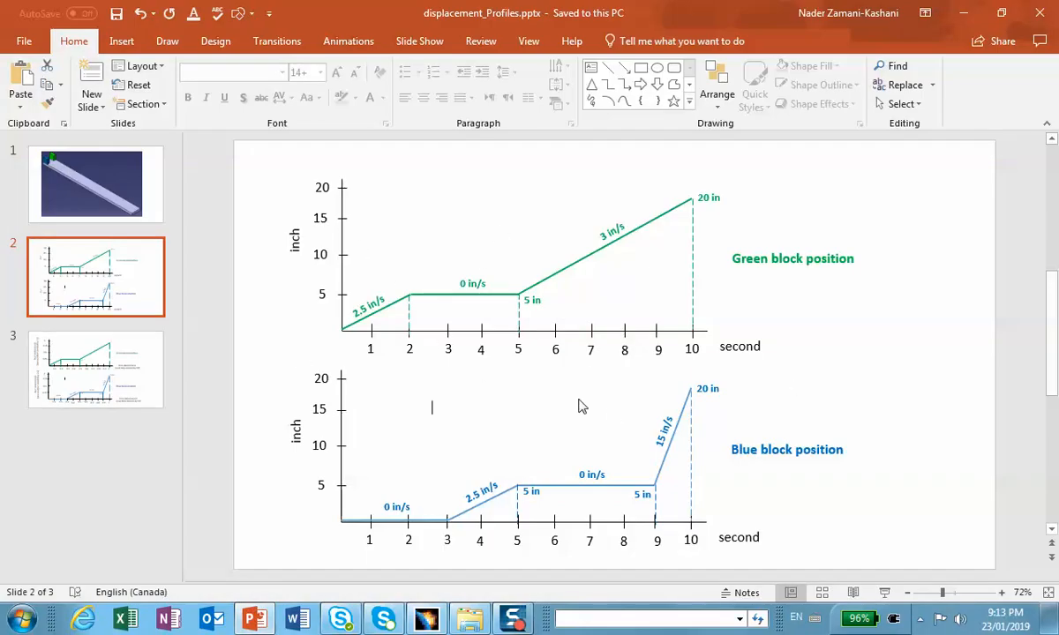
pyautogui.click(967, 13)
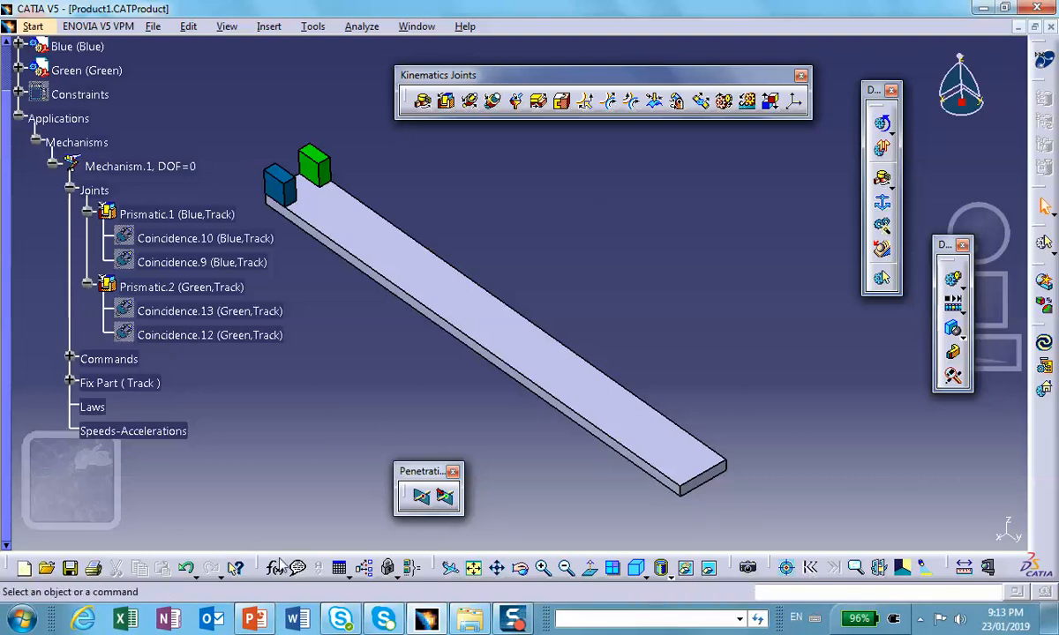
# - Undock the Knowledge toolbar and place it over the model area
pyautogui.moveTo(259, 572); pyautogui.dragTo(643, 181)
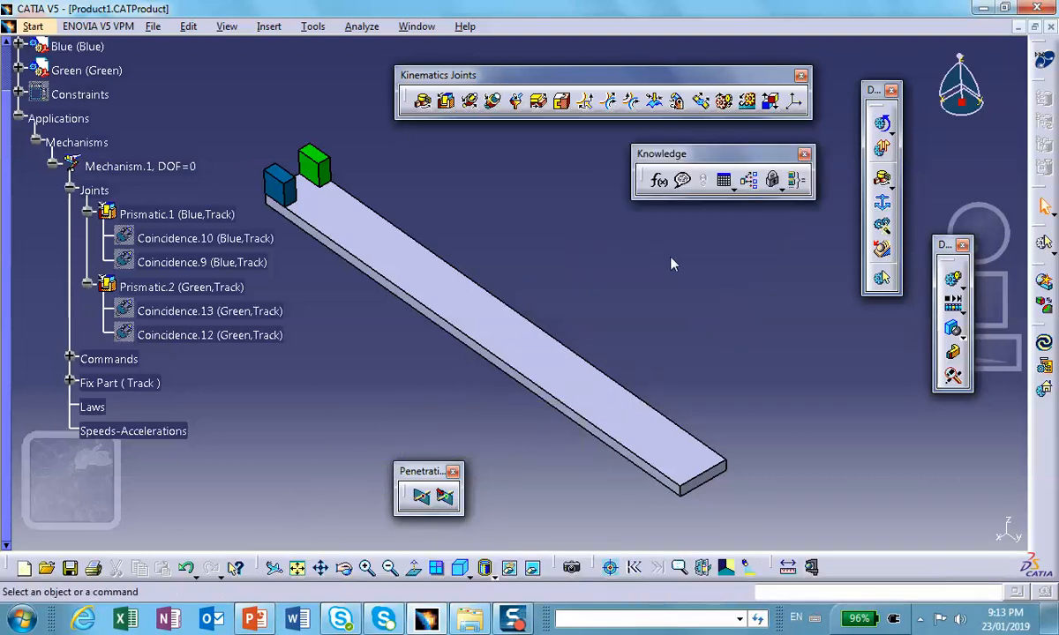
pyautogui.click(658, 182)
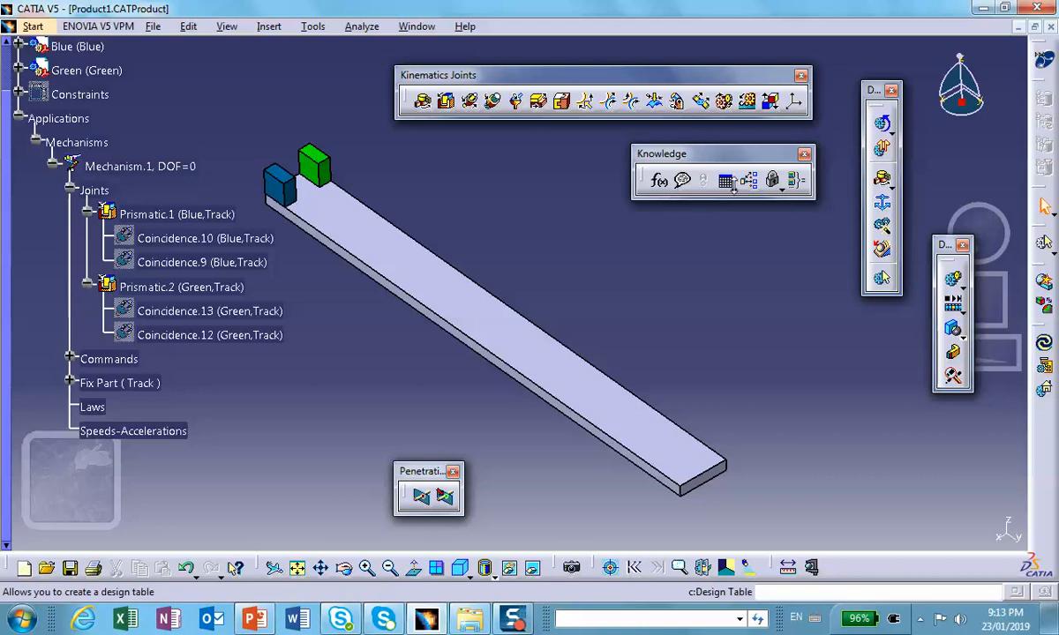
pyautogui.click(732, 189)
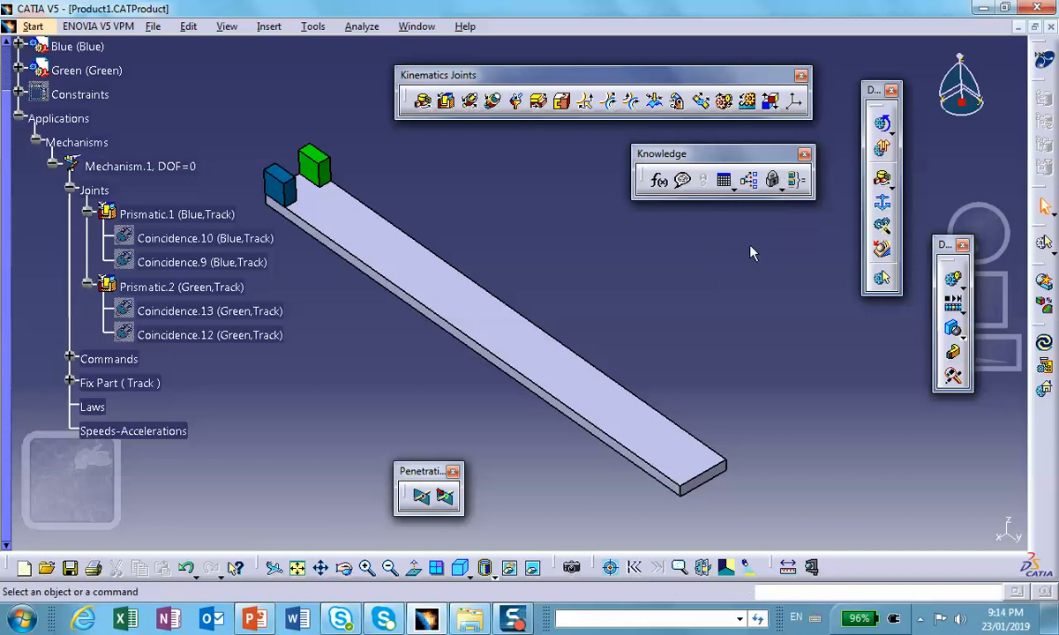
# - Switch to the Knowledge Advisor workbench
pyautogui.click(31, 28)
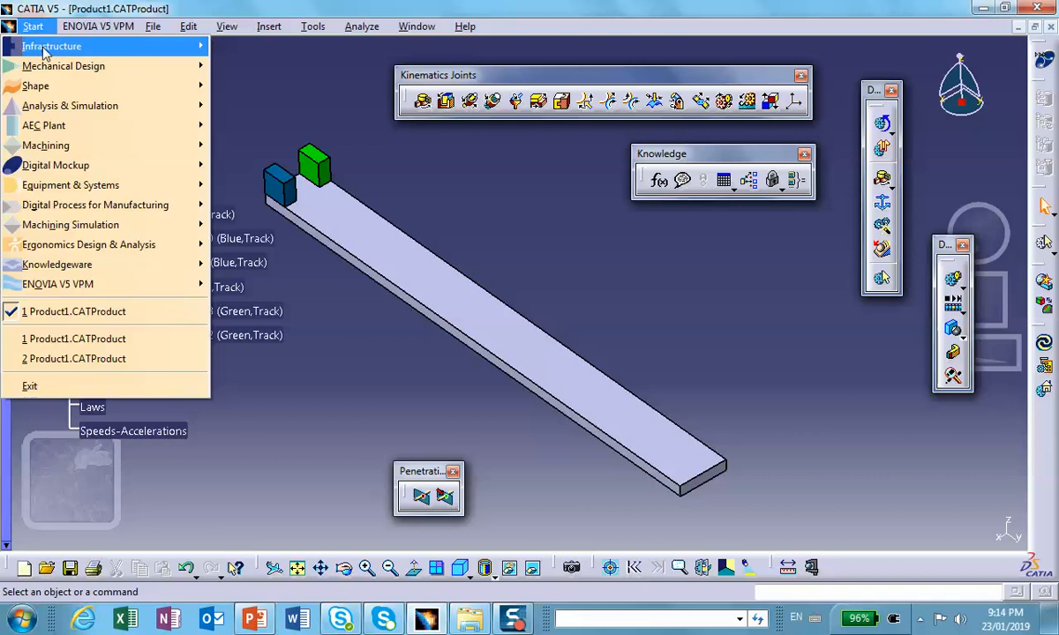
pyautogui.moveTo(76, 264)
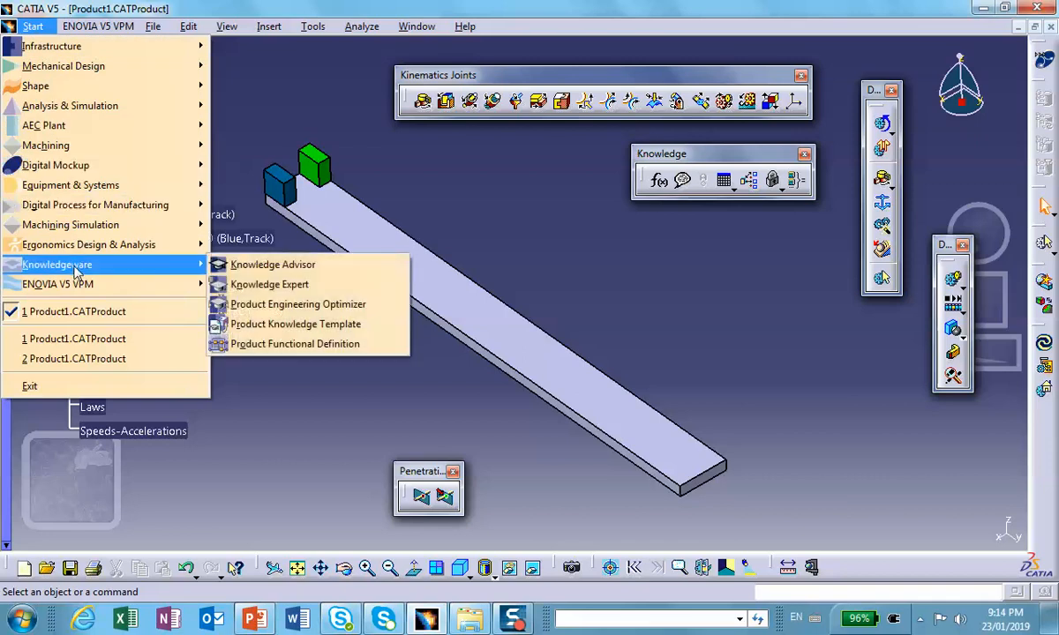
pyautogui.click(239, 267)
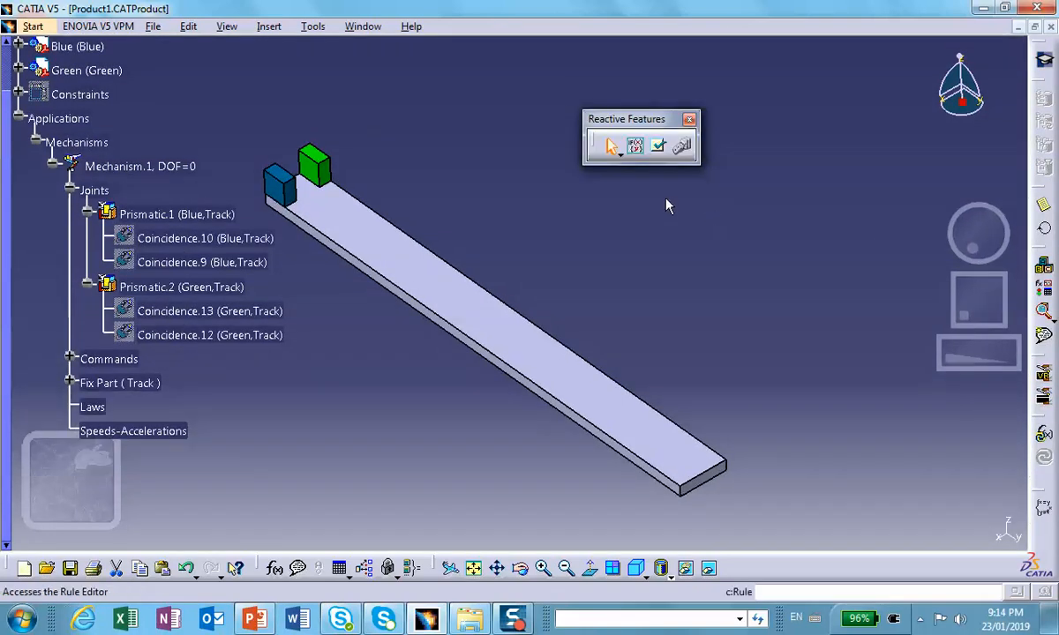
# - Create a rule named Blue_Rule in Product1\Relations and enlarge its editor window
pyautogui.click(637, 146)
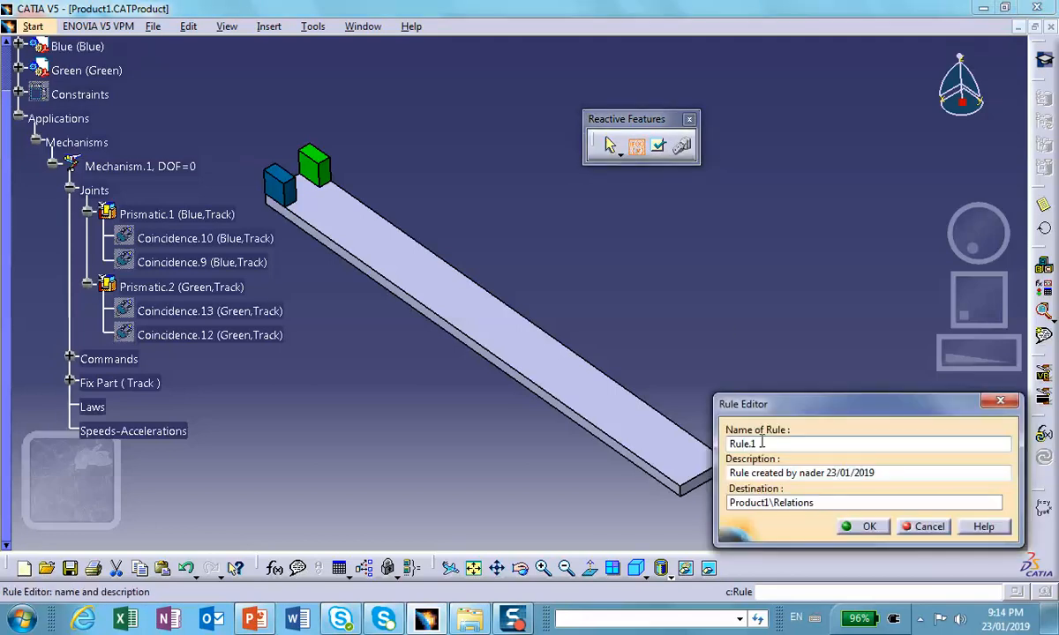
pyautogui.doubleClick(754, 444)
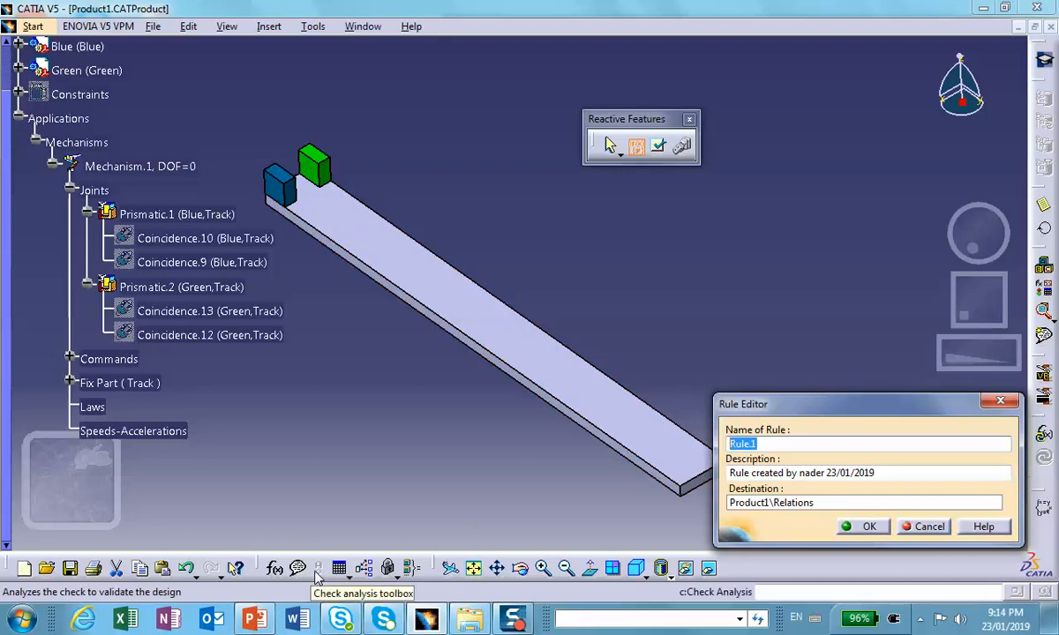
pyautogui.write('B')
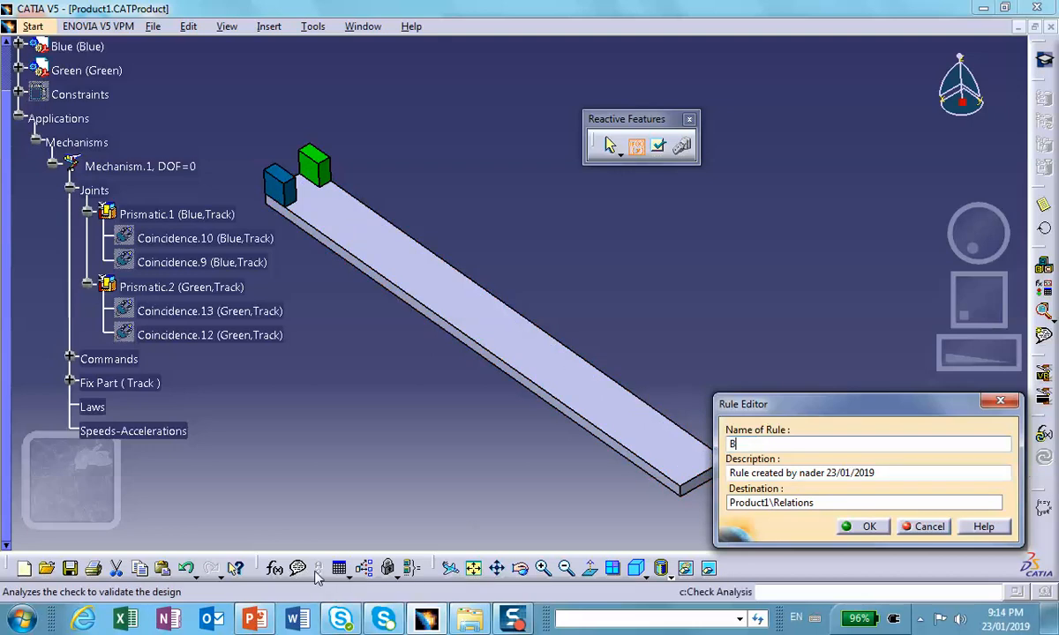
pyautogui.write('lue_Rule')
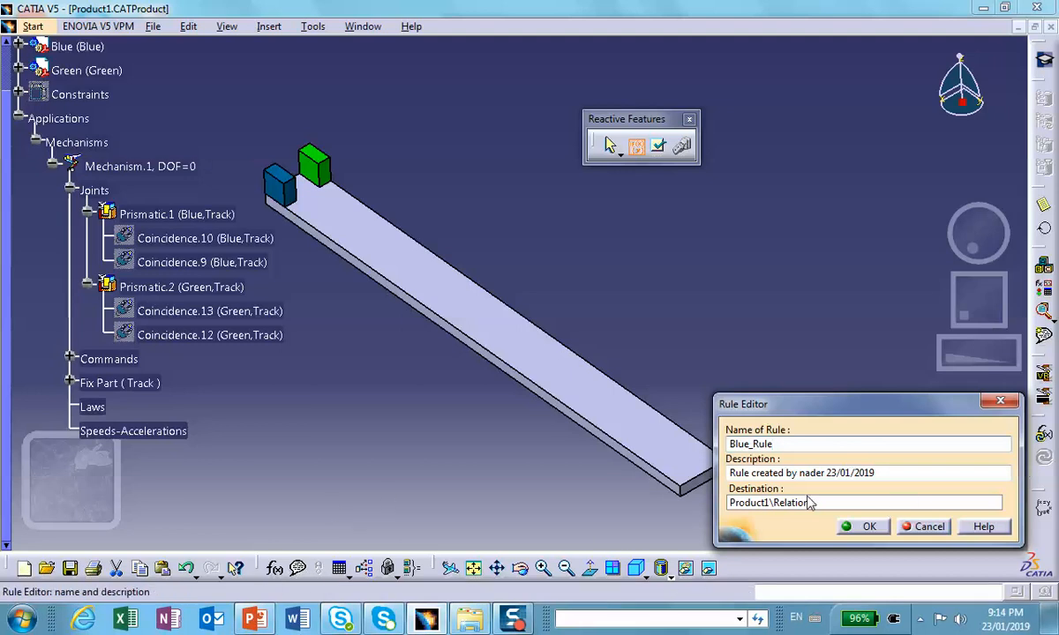
pyautogui.click(872, 527)
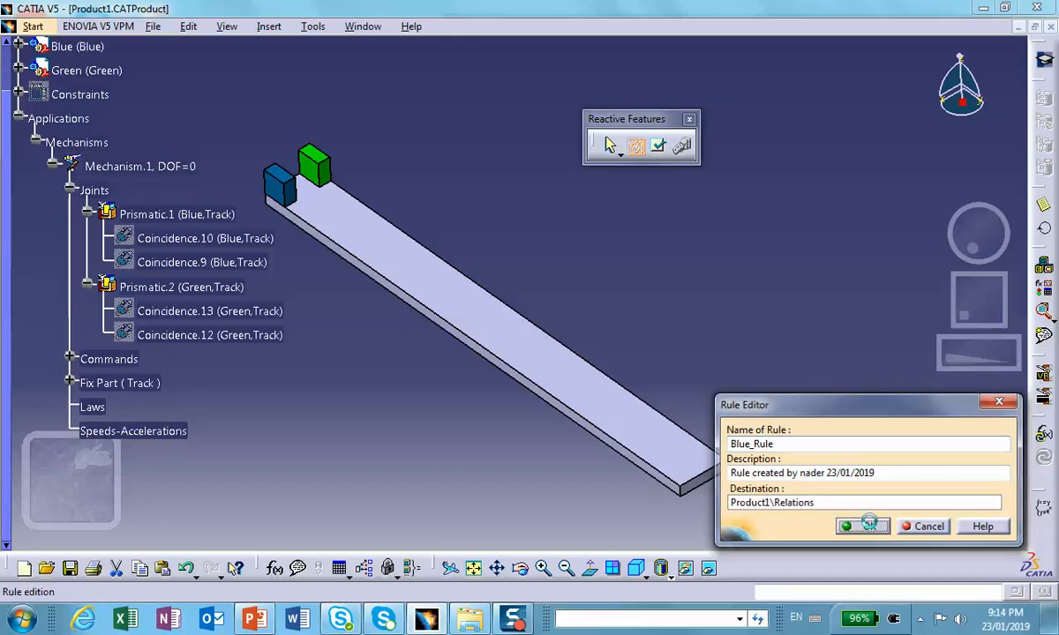
pyautogui.moveTo(643, 181); pyautogui.dragTo(579, 61)
pyautogui.moveTo(706, 422); pyautogui.dragTo(706, 521)
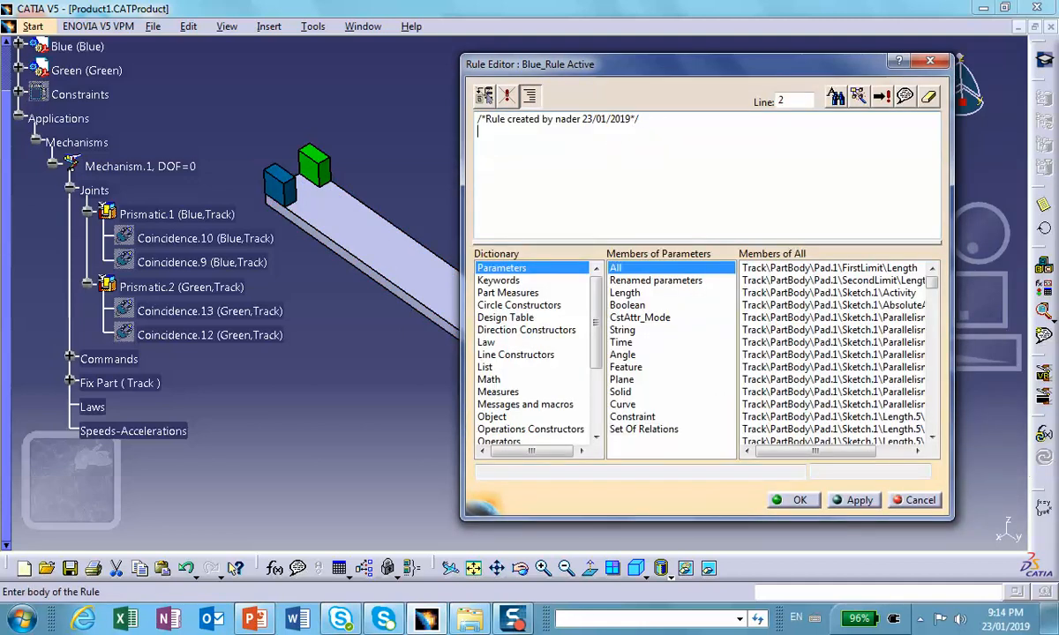
# - Write the rule's first condition as if (Mechanism.1\KINTime<3s), inserting the time parameter from the mechanism's parameters
pyautogui.click(676, 214)
pyautogui.write('if')
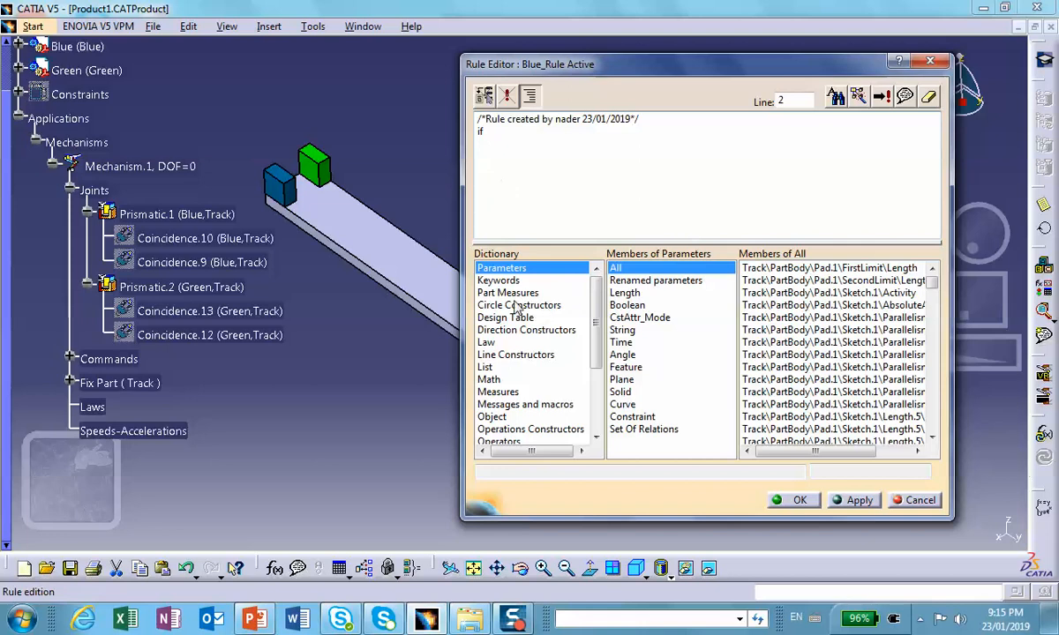
pyautogui.click(498, 280)
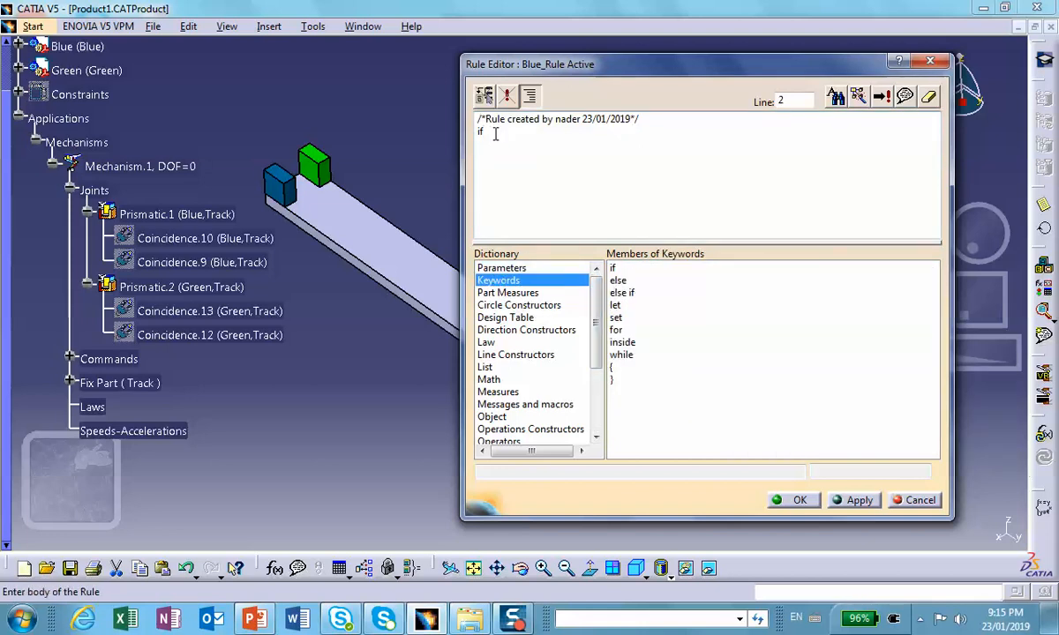
pyautogui.write('(')
pyautogui.click(484, 133)
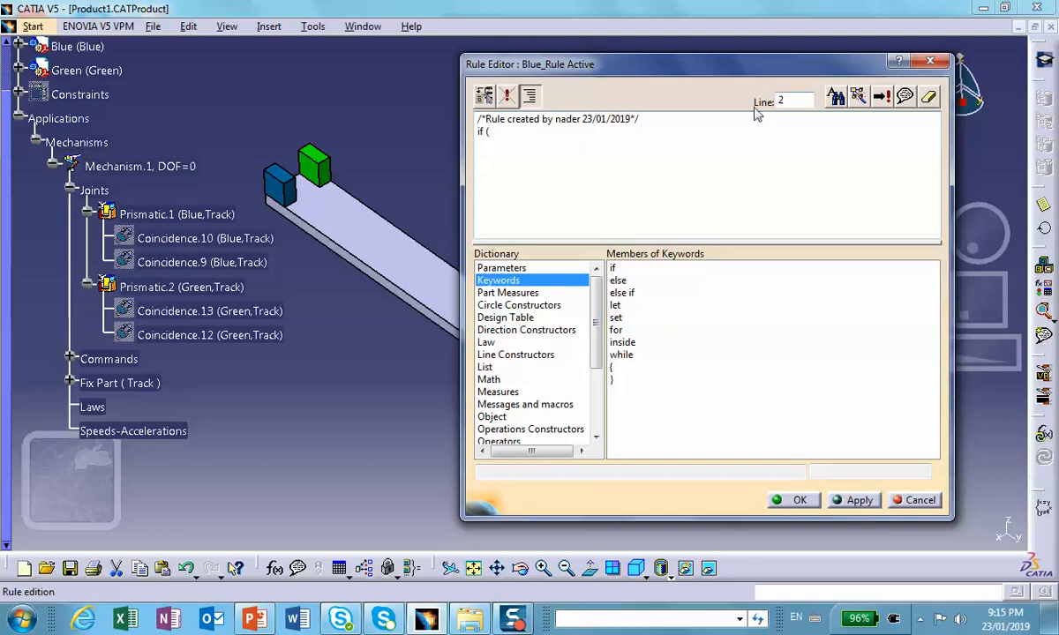
pyautogui.click(501, 268)
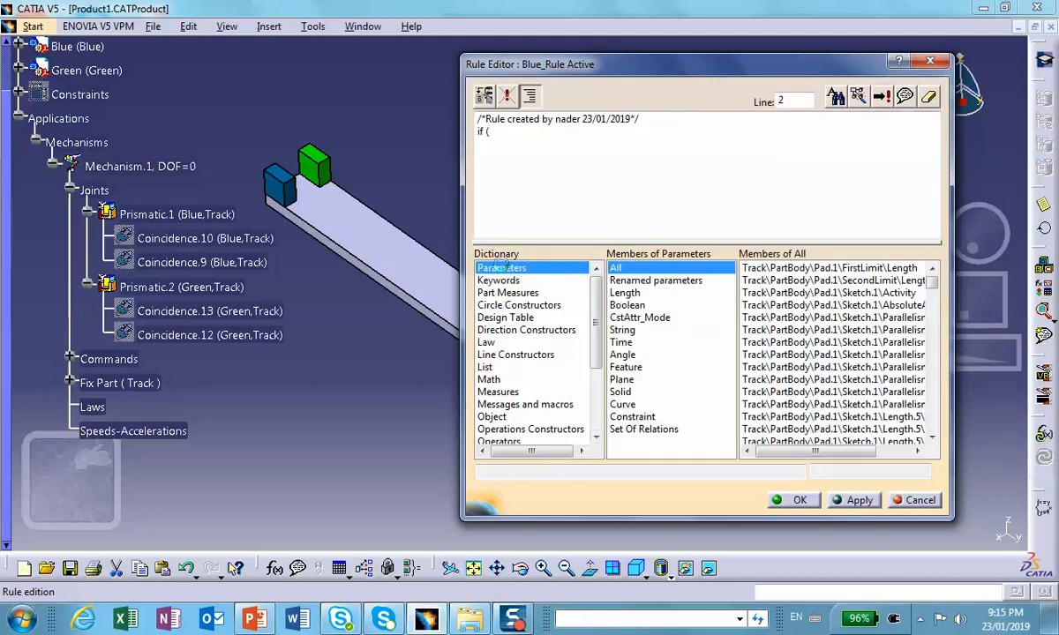
pyautogui.click(131, 173)
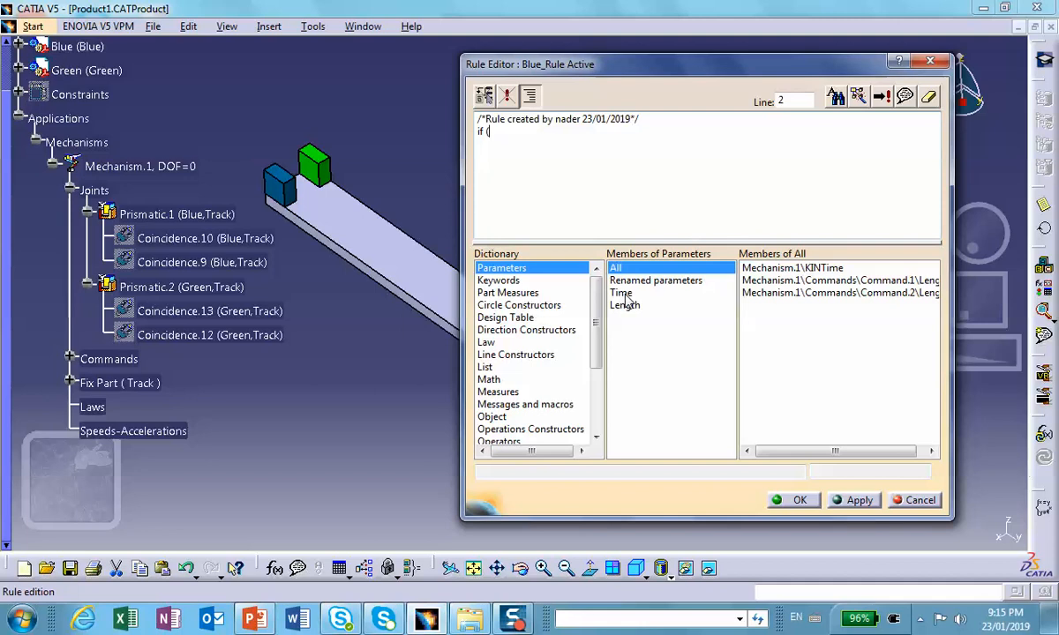
pyautogui.doubleClick(794, 267)
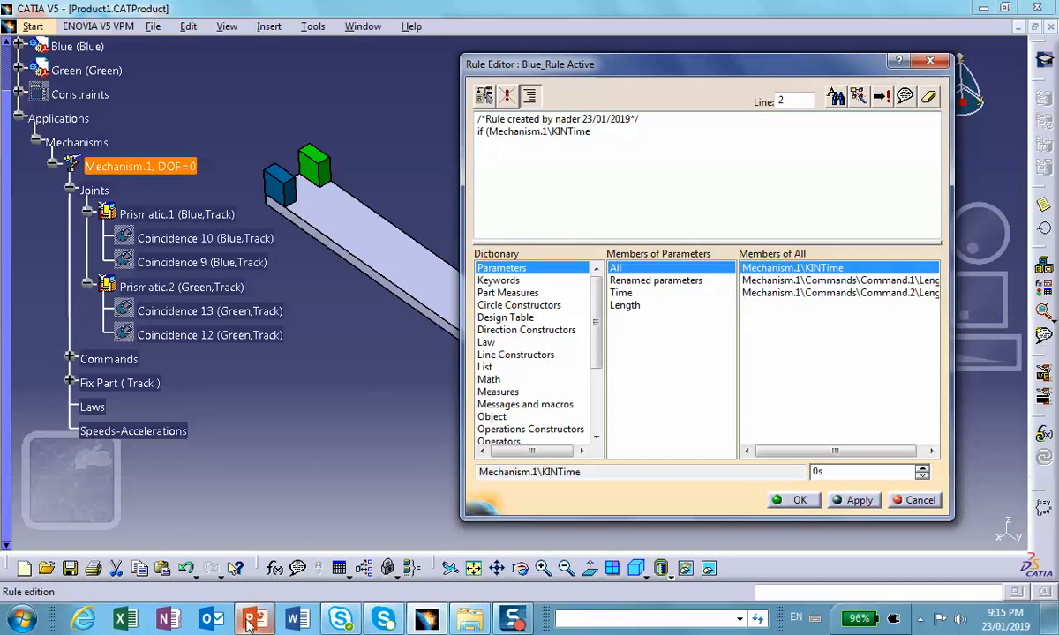
pyautogui.moveTo(251, 622)
pyautogui.moveTo(256, 556)
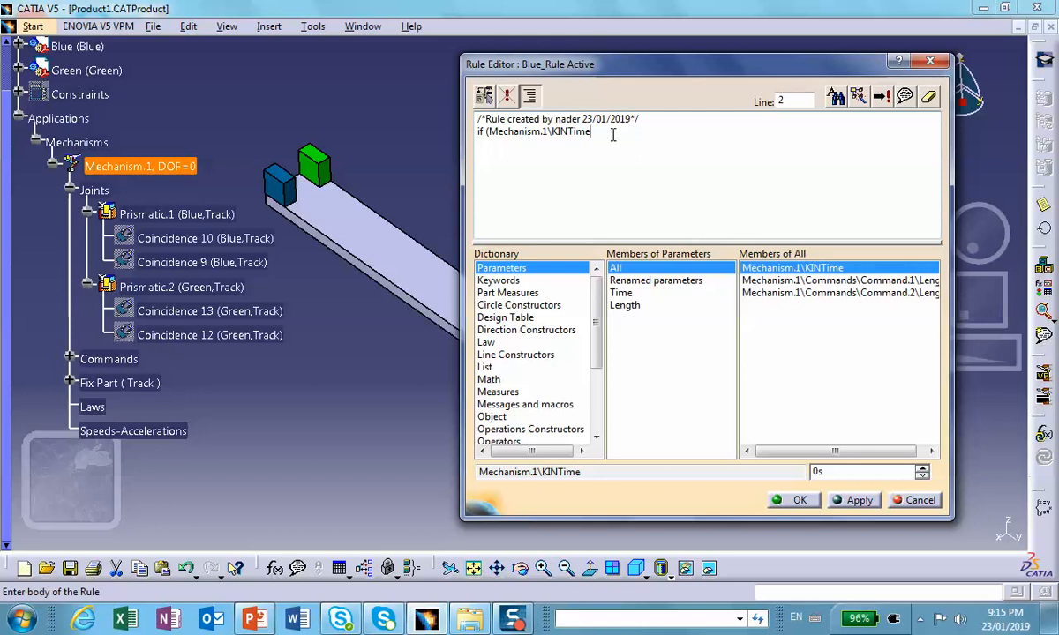
pyautogui.write('<3s)')
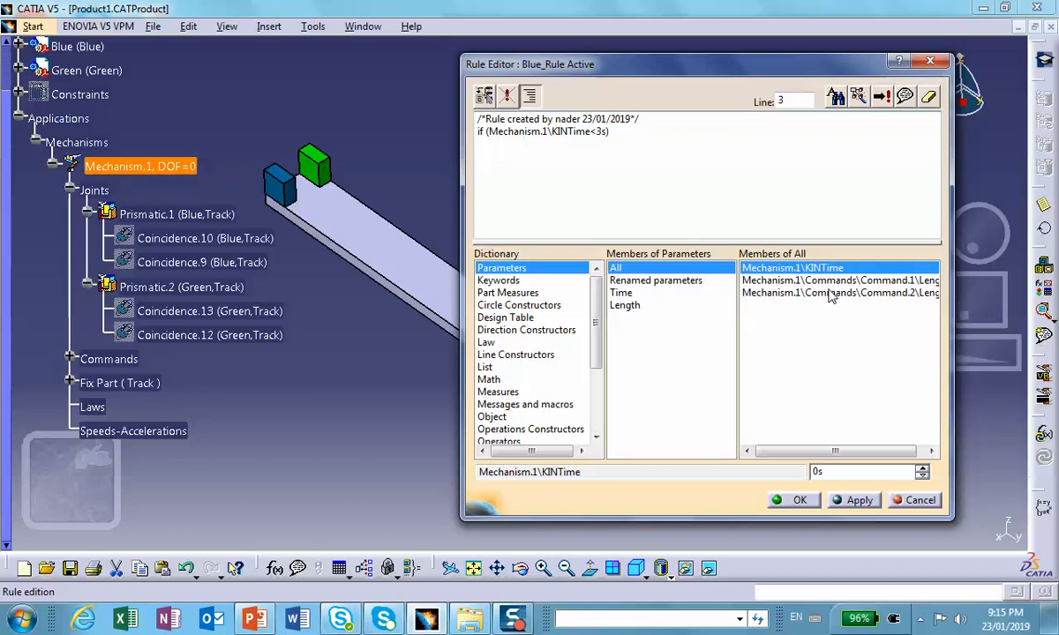
# - Widen the rule editor and add the first branch's assignment (Mechanism.1\Commands\Command.1\Length=0in) for the blue block
pyautogui.moveTo(953, 215); pyautogui.dragTo(1037, 217)
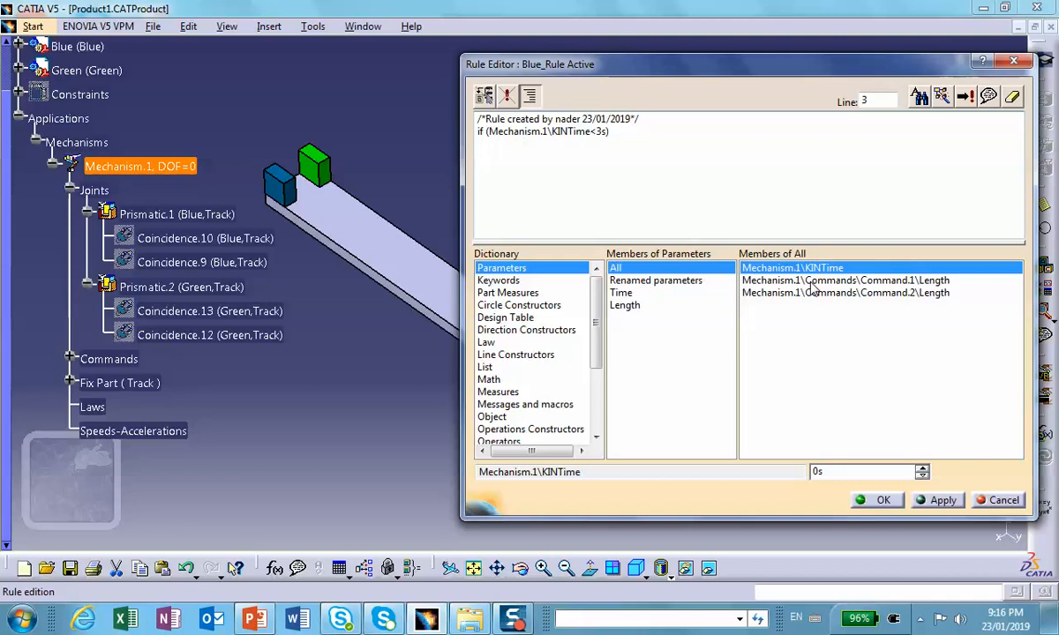
pyautogui.click(70, 359)
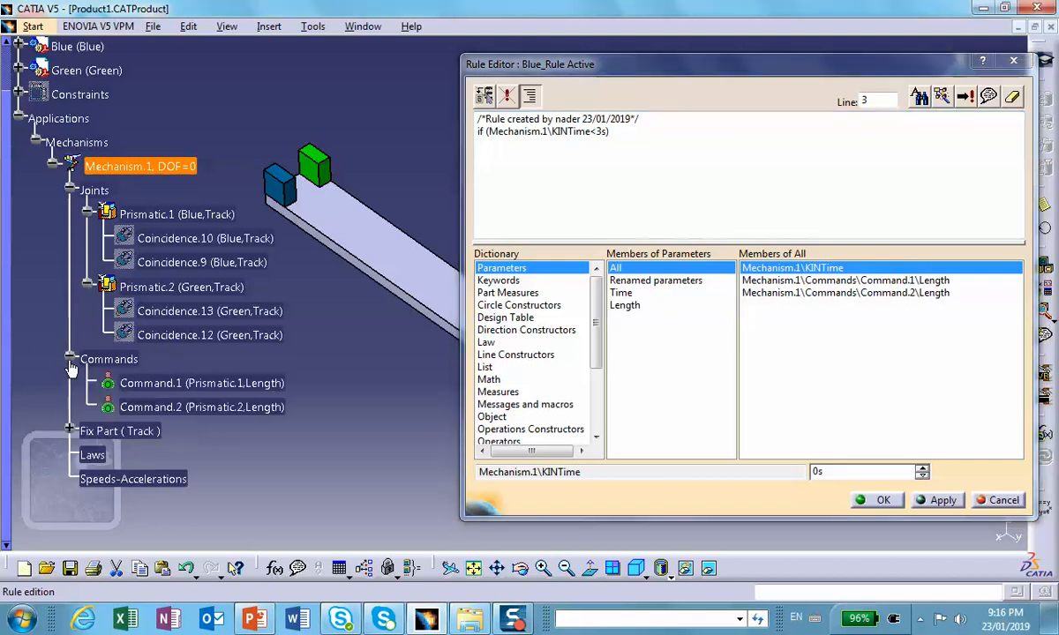
pyautogui.click(251, 386)
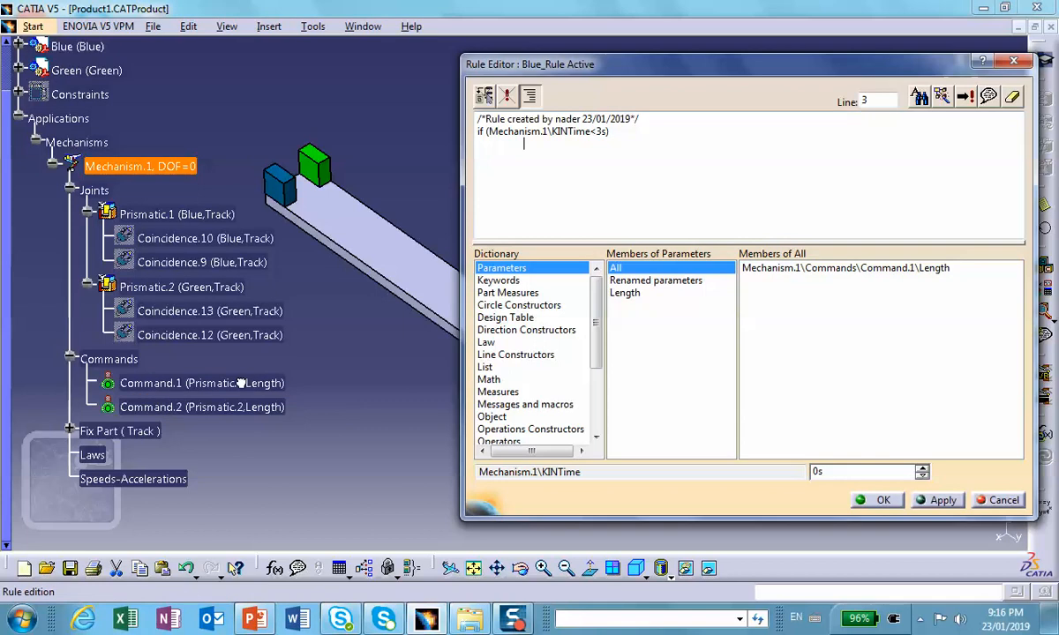
pyautogui.doubleClick(898, 271)
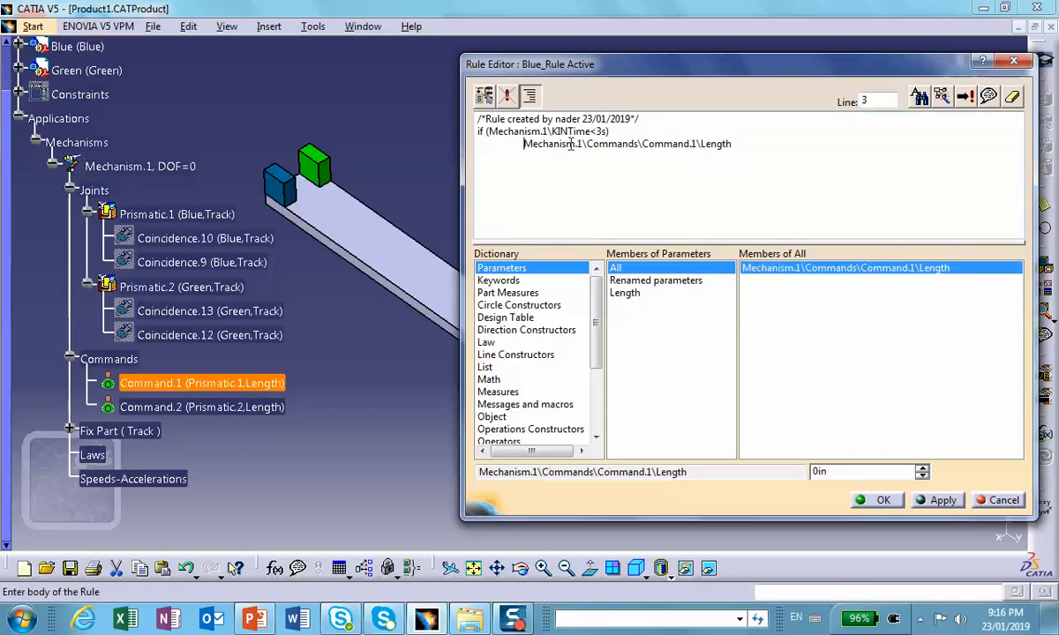
pyautogui.write('(')
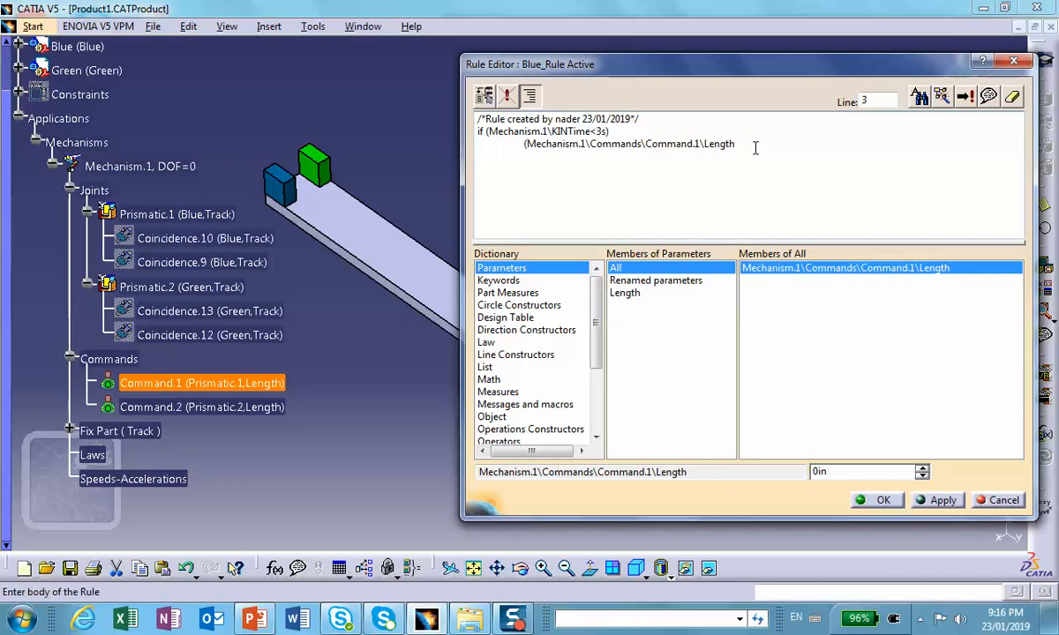
pyautogui.write('=0in')
# - Add the second condition else if (Mechanism.1\KINTime<5s) to the rule, inserting the time parameter from the mechanism's parameters
pyautogui.press('Return')
pyautogui.write('else if (')
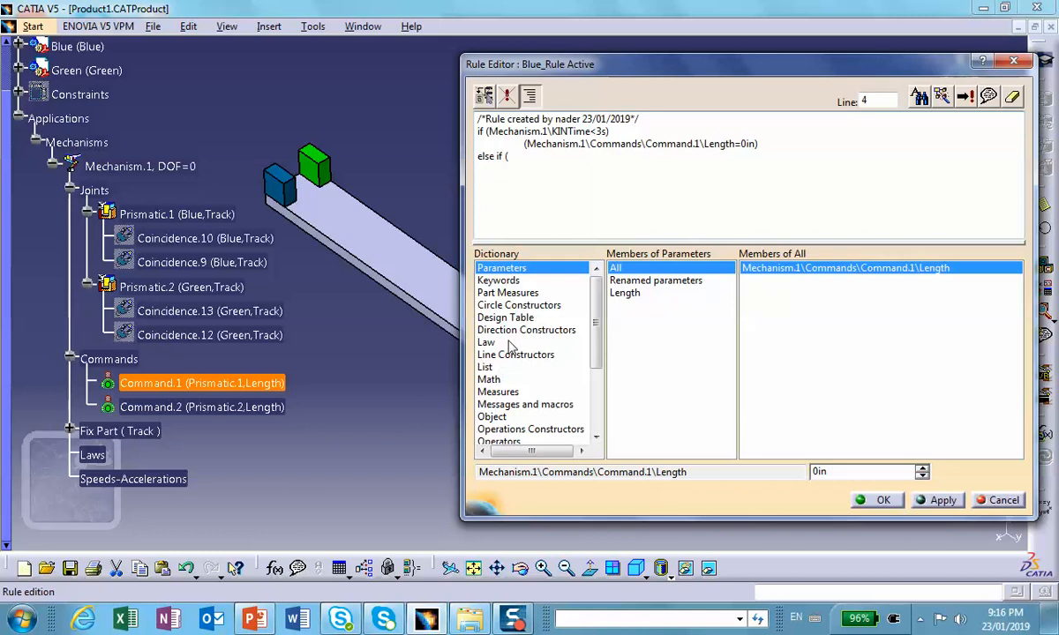
pyautogui.click(505, 267)
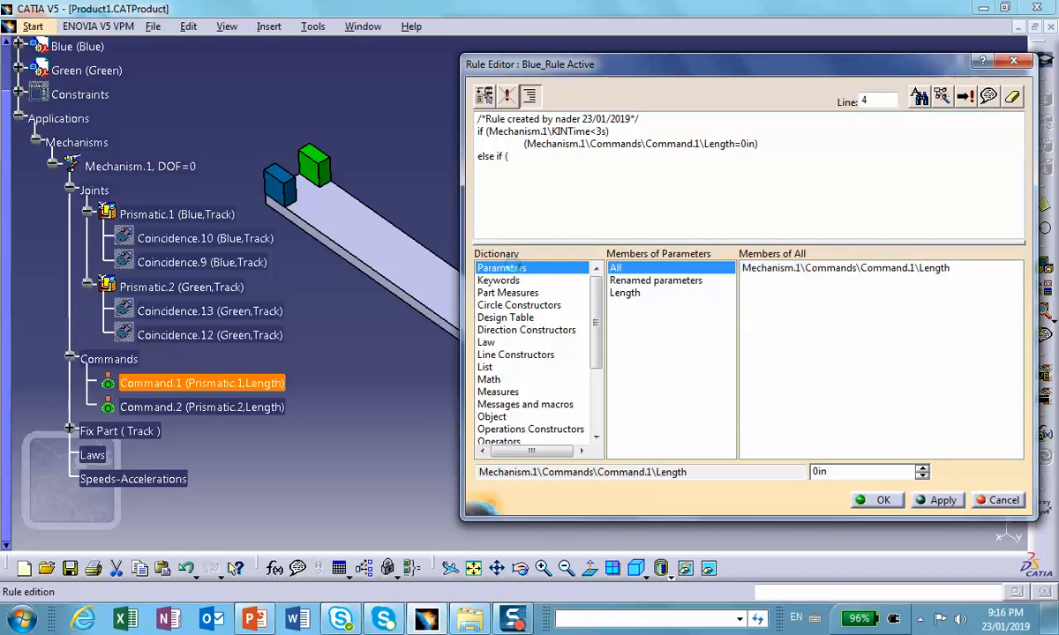
pyautogui.click(123, 163)
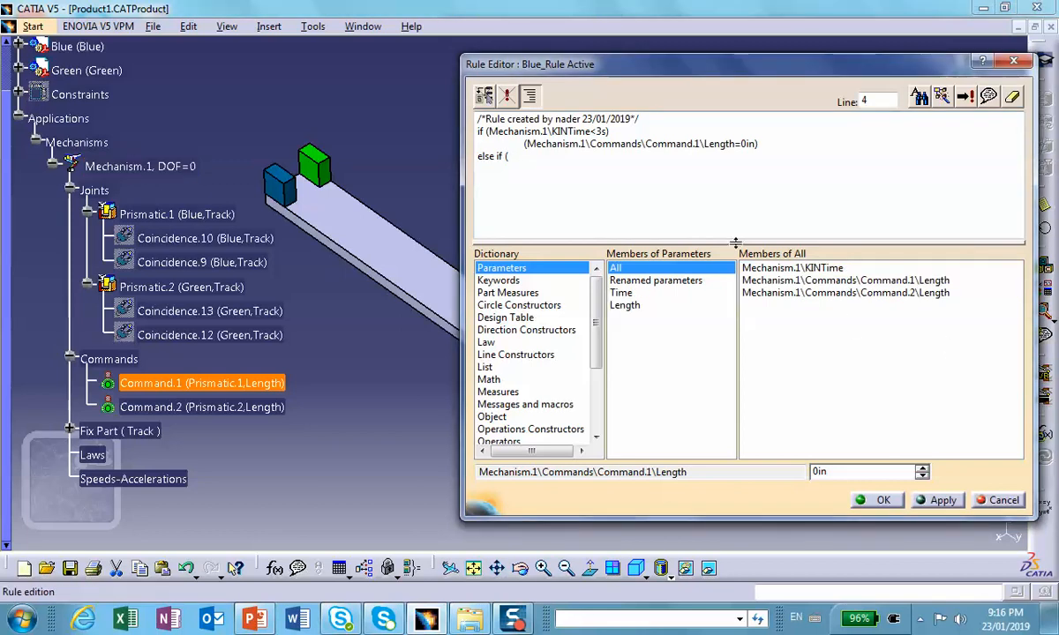
pyautogui.doubleClick(791, 267)
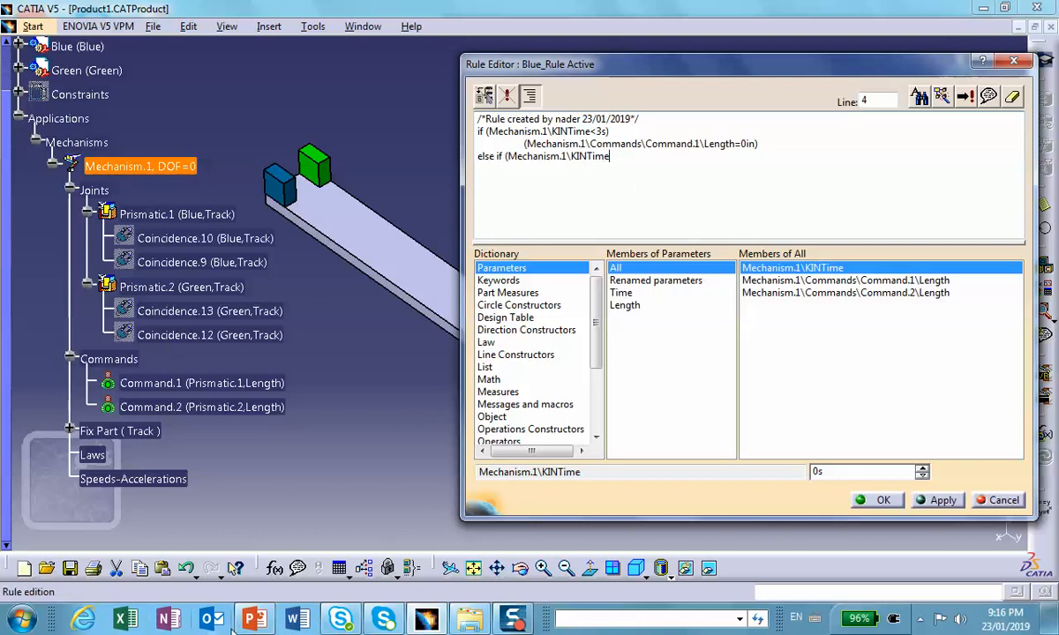
pyautogui.moveTo(265, 625)
pyautogui.moveTo(272, 556)
pyautogui.write('<5s)')
# - Start the second branch's assignment with Mechanism.1\Commands\Command.1\Length = 2.5in/s *, checking the blue block's profile in the PowerPoint displacement slide
pyautogui.press('Return')
pyautogui.press('Tab')
pyautogui.doubleClick(879, 283)
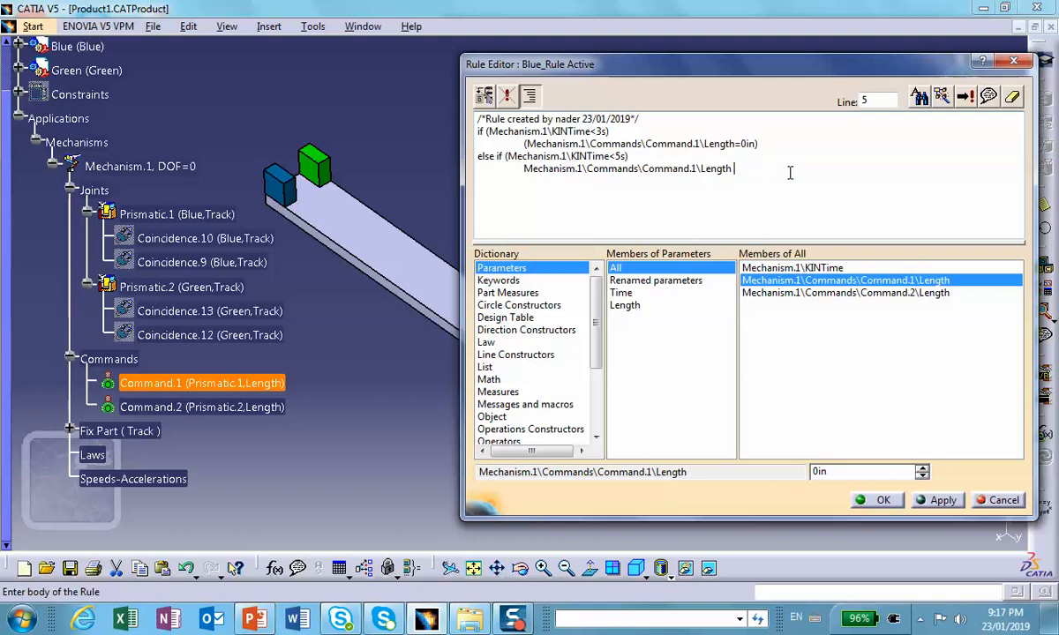
pyautogui.write('=')
pyautogui.click(254, 620)
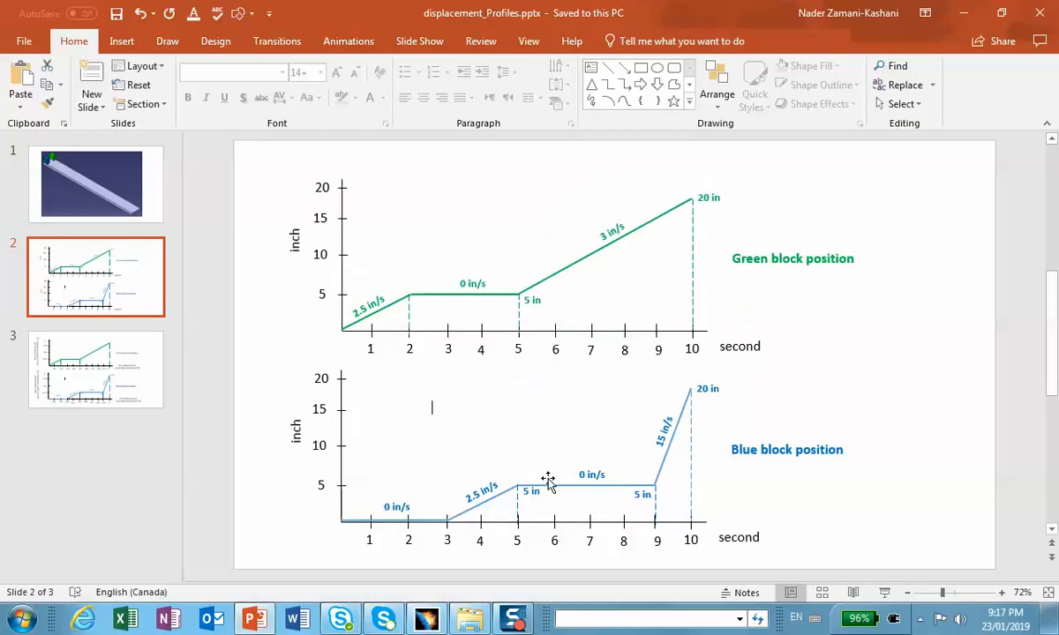
pyautogui.click(963, 12)
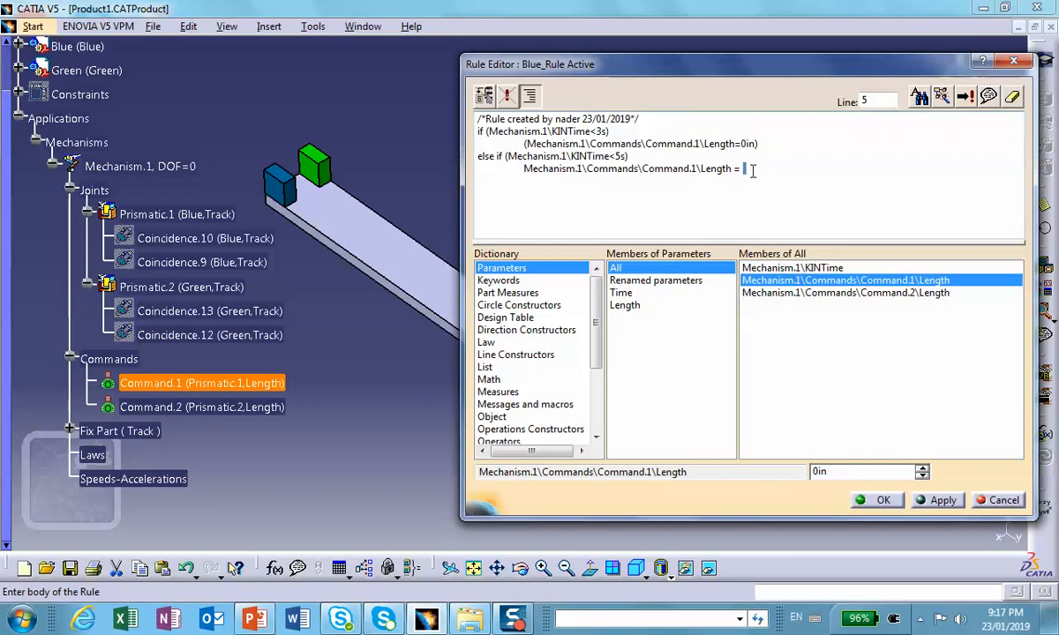
pyautogui.write('2')
pyautogui.write('5in/s *')
# - Complete the second branch's assignment with the factor (Mechanism.1\KINTime -3s) and enclose the whole assignment in parentheses
pyautogui.click(831, 269)
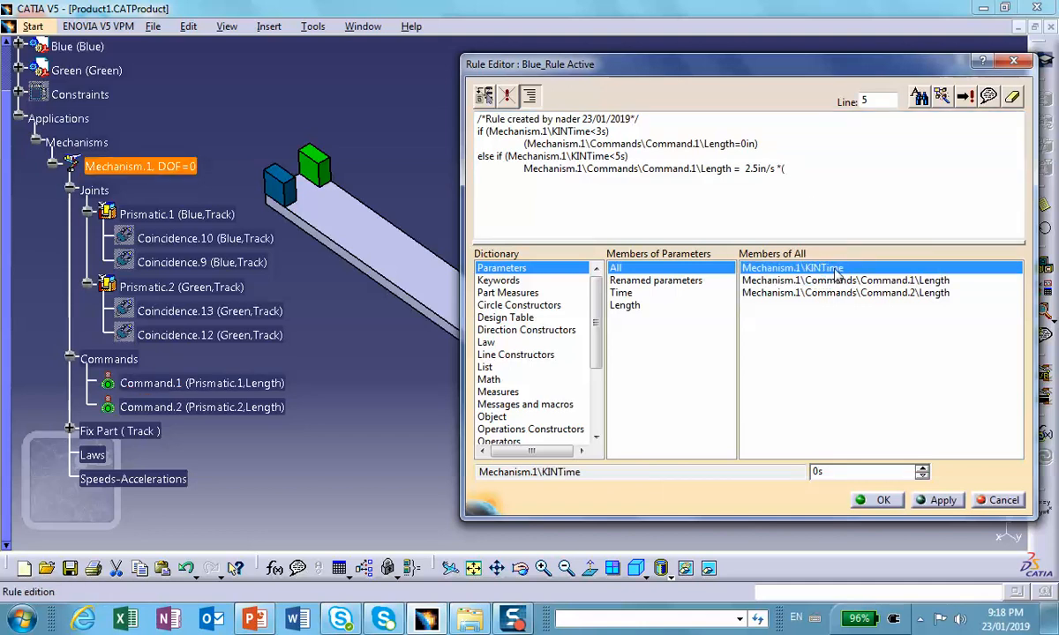
pyautogui.doubleClick(834, 269)
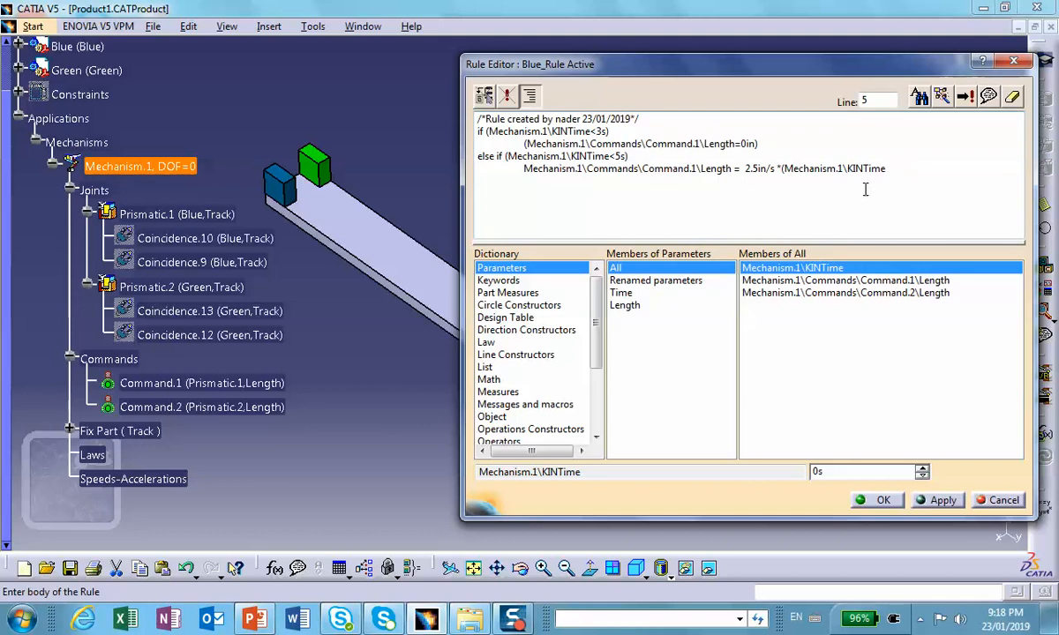
pyautogui.write('-3s')
pyautogui.click(524, 168)
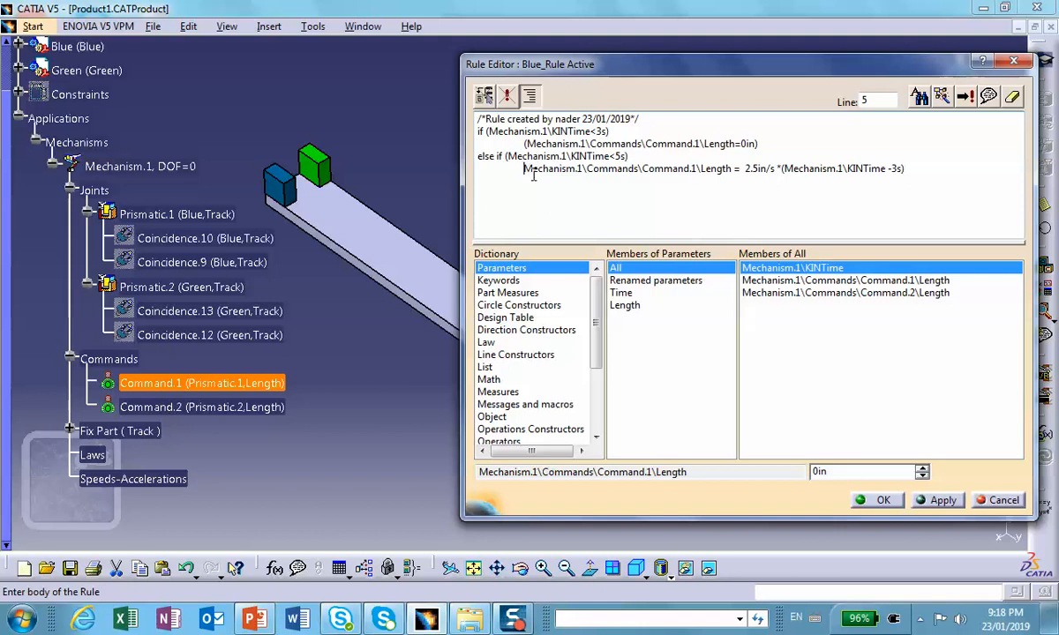
pyautogui.write('(')
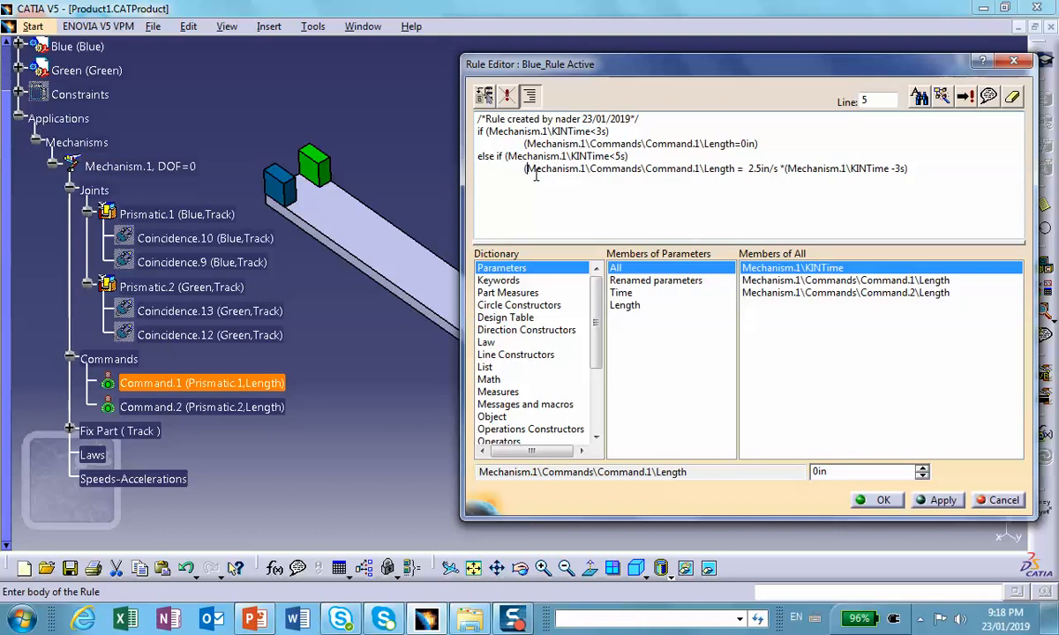
pyautogui.click(910, 169)
pyautogui.write(')')
pyautogui.write(')')
# - Add the third condition else if (Mechanism.1\KINTime <9s), checking the blue block's time interval in the PowerPoint displacement slide
pyautogui.press('Return')
pyautogui.write('else if(')
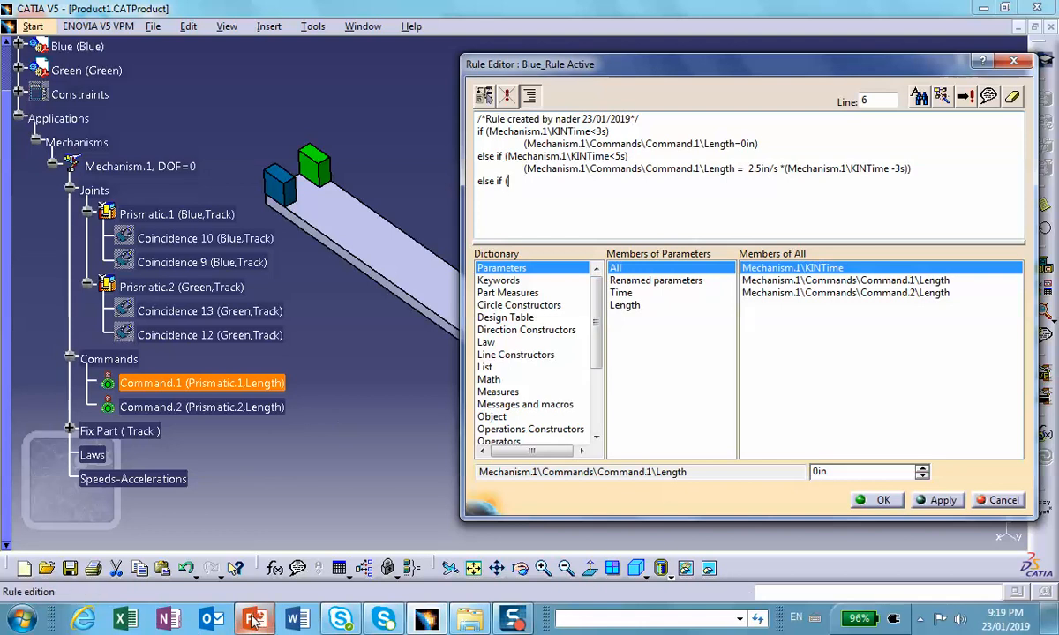
pyautogui.moveTo(253, 620)
pyautogui.click(252, 530)
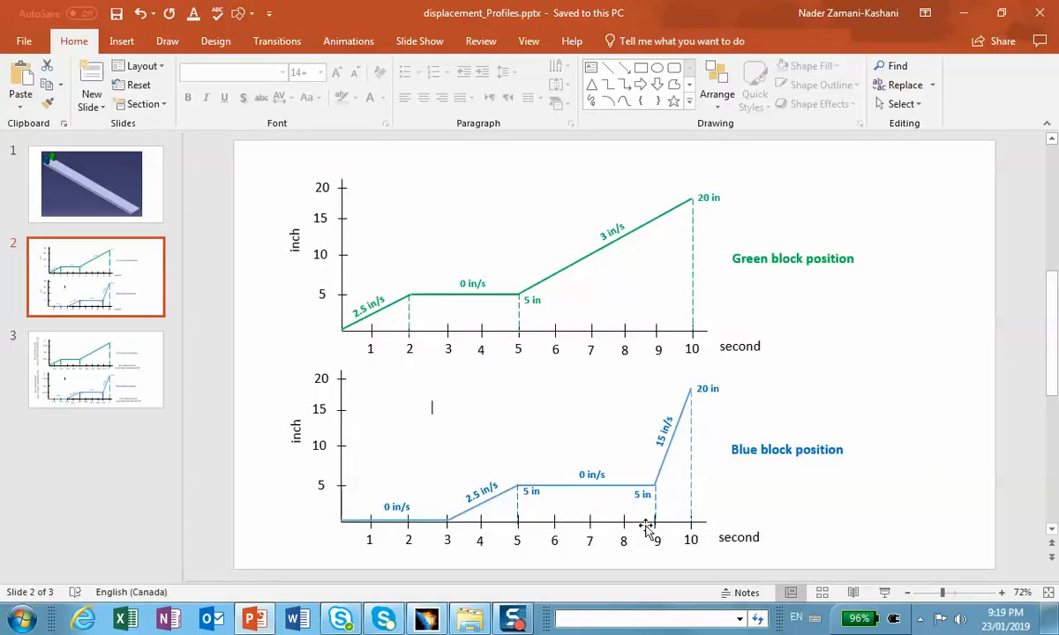
pyautogui.click(964, 12)
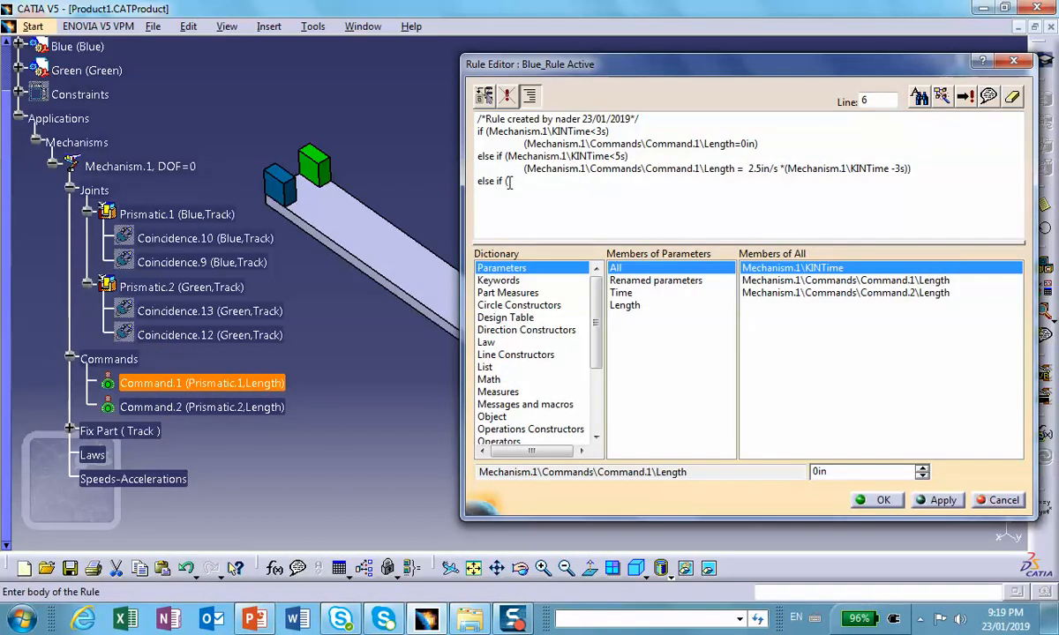
pyautogui.click(622, 292)
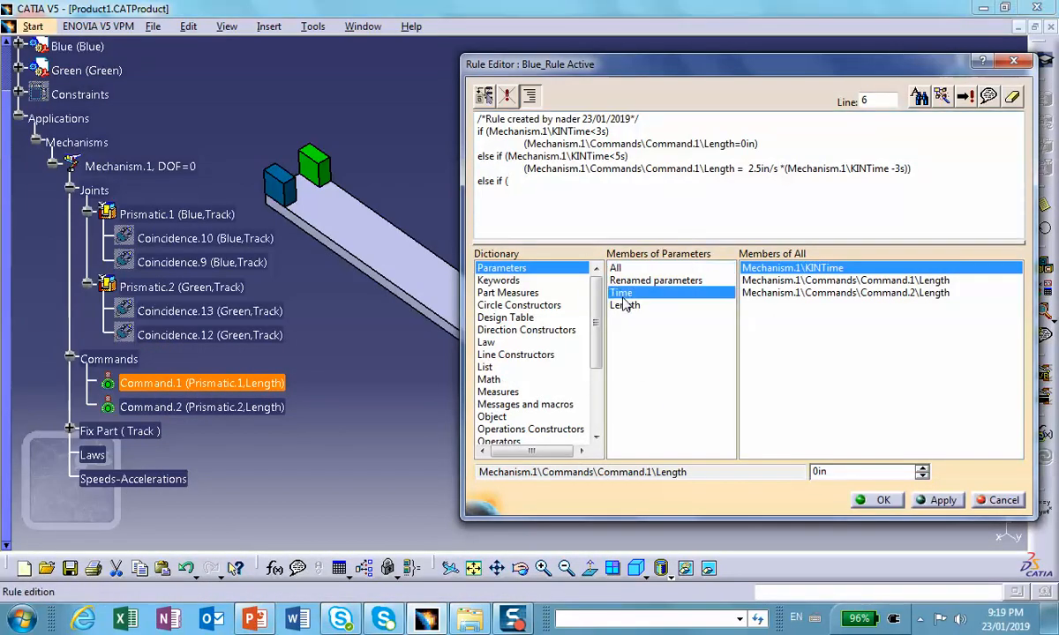
pyautogui.doubleClick(751, 267)
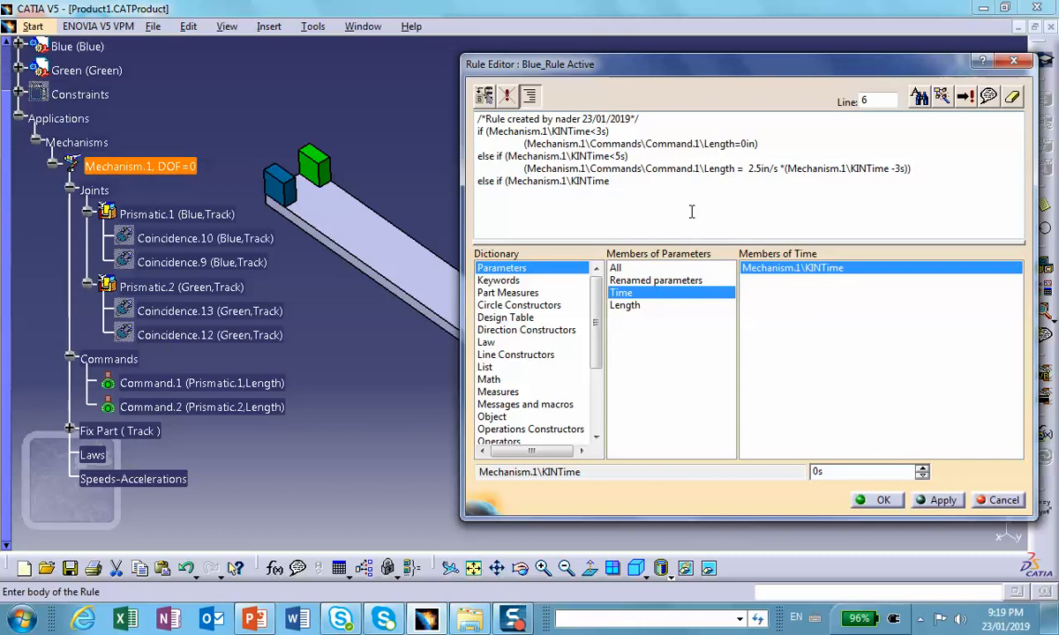
pyautogui.write(',')
pyautogui.press('BackSpace')
pyautogui.write('9s)')
# - Add the third branch's assignment (Mechanism.1\Commands\Command.1\Length=5in) on an indented line below its condition
pyautogui.press('Return')
pyautogui.press('Tab')
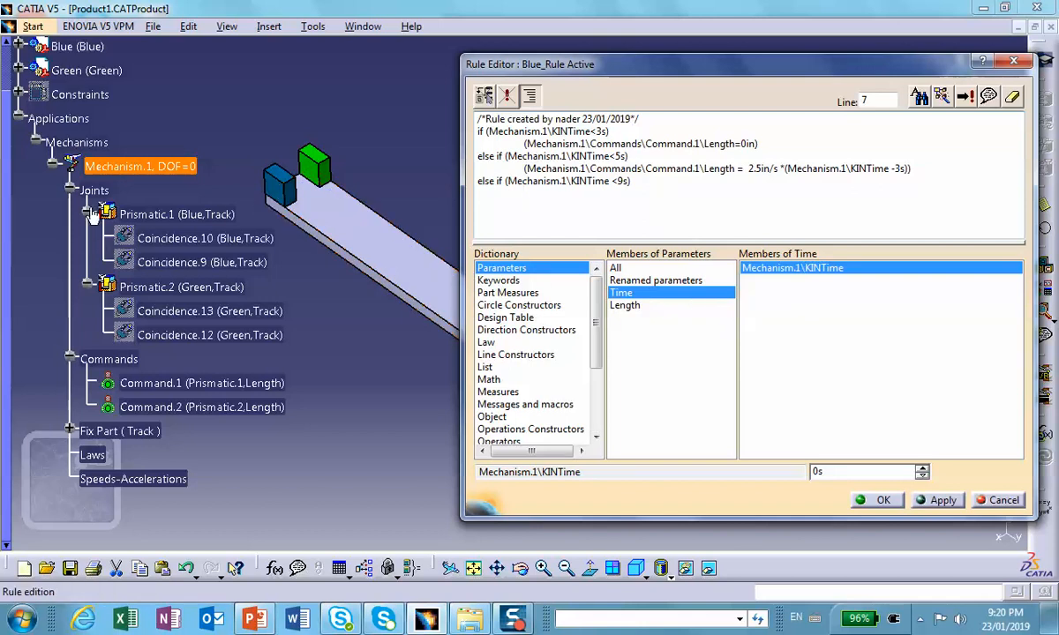
pyautogui.click(203, 383)
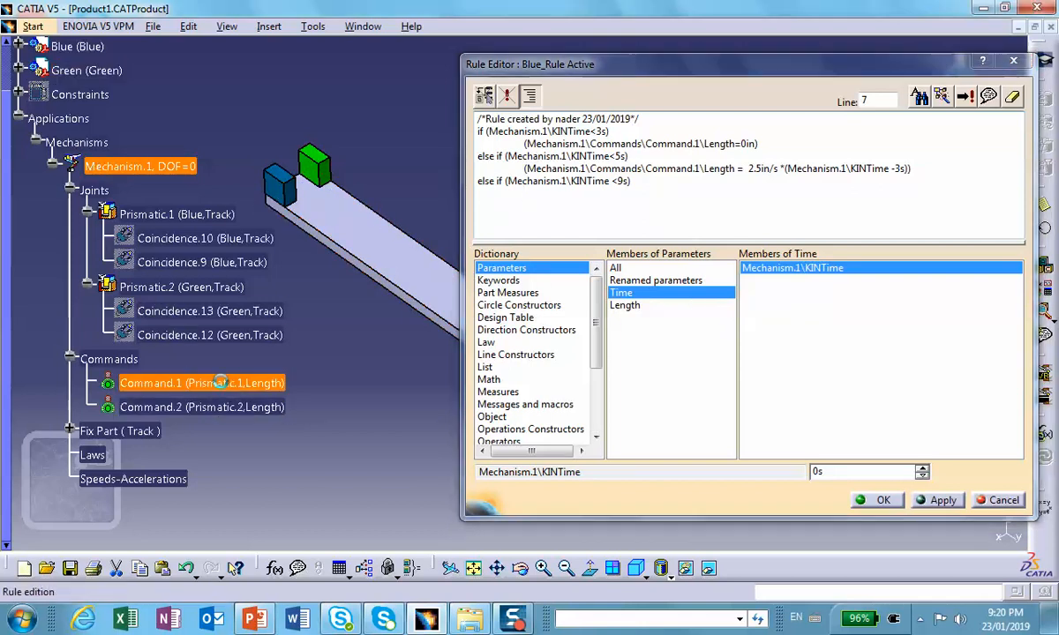
pyautogui.doubleClick(773, 272)
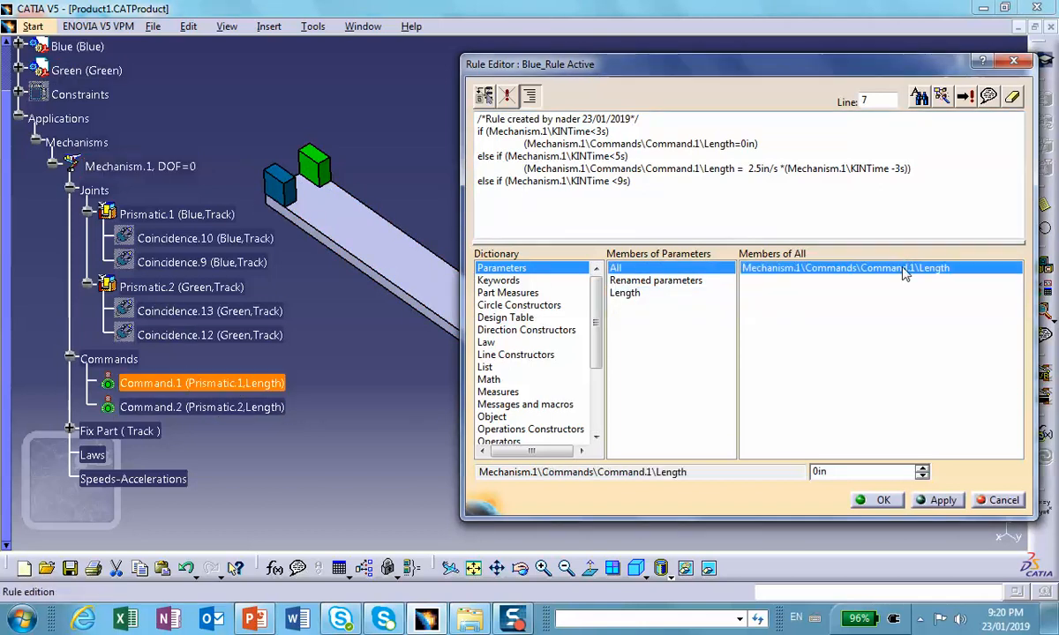
pyautogui.write('=5in')
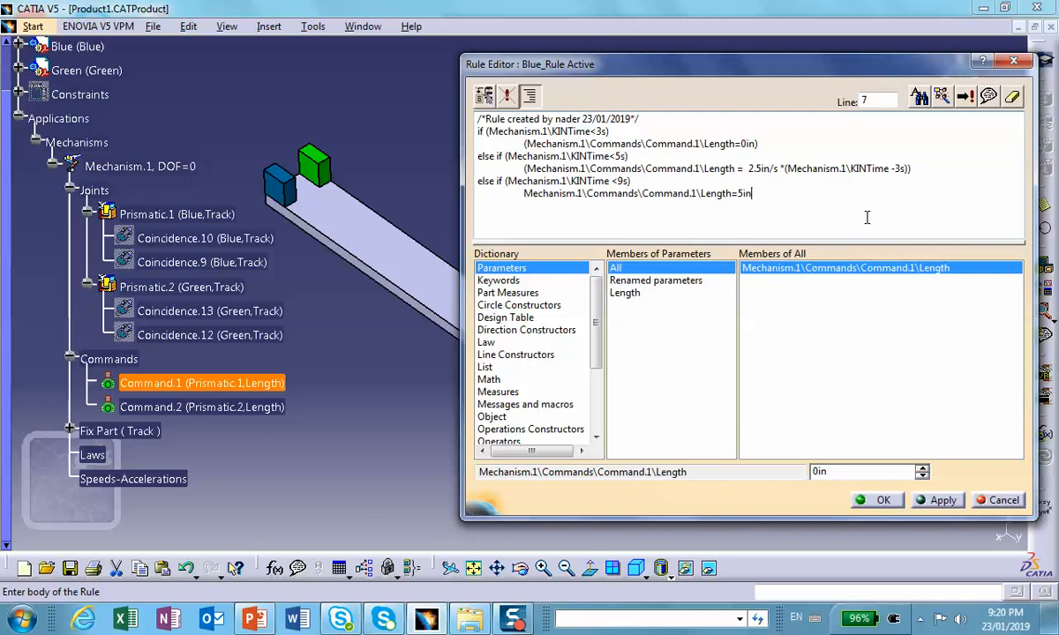
pyautogui.click(526, 195)
pyautogui.write('(')
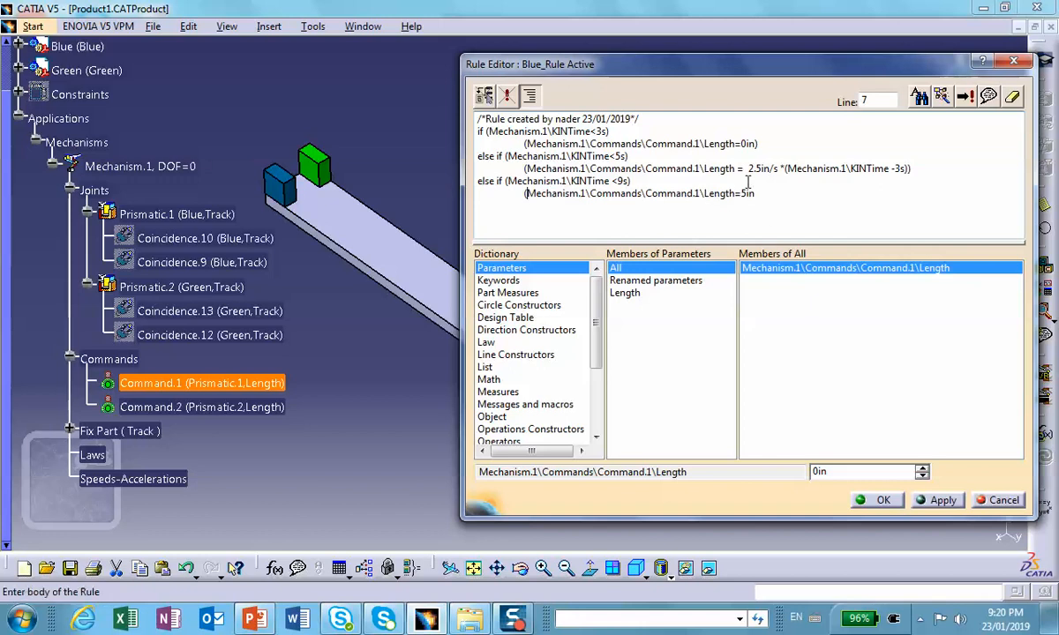
pyautogui.write(')')
# - Add the final branch else (Mechanism.1\Commands\Command.1\Length=15in/s*(Mechanism.1\KINTime -9s)) to the rule
pyautogui.press('Return')
pyautogui.write('else (')
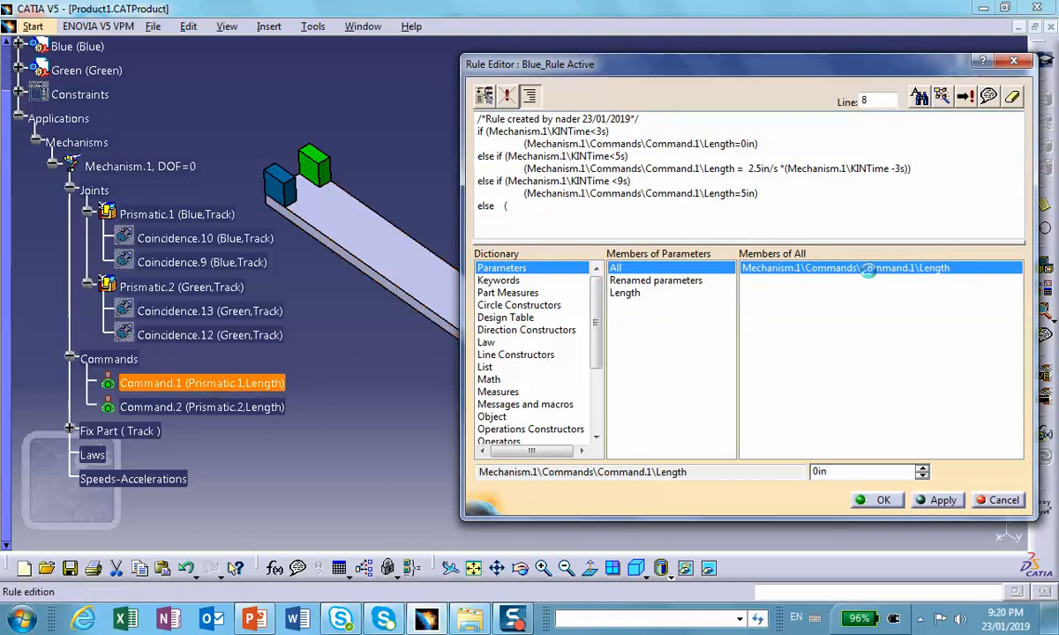
pyautogui.doubleClick(845, 268)
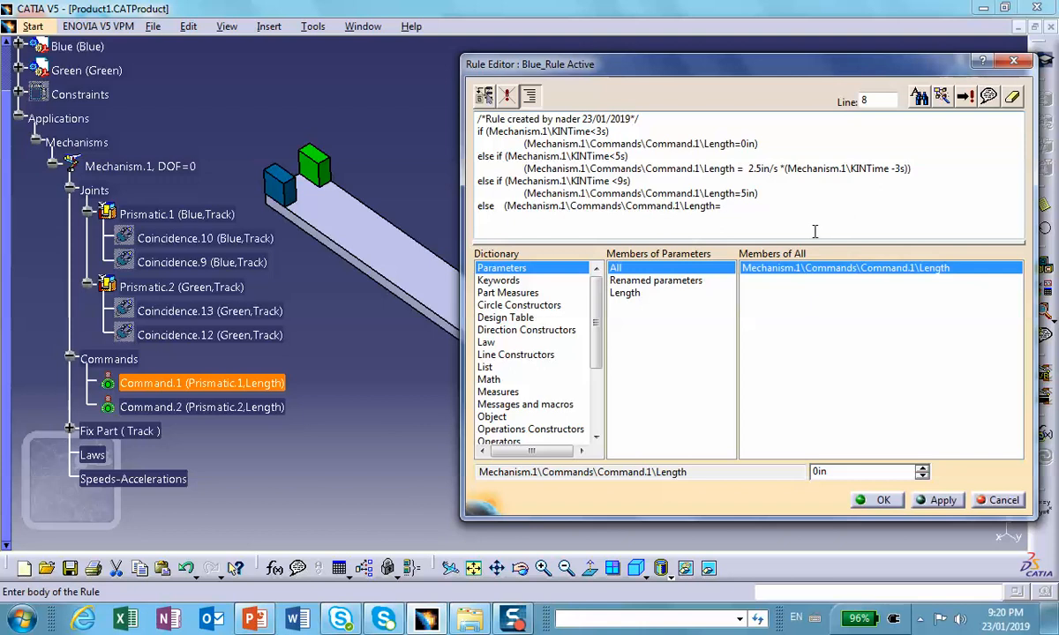
pyautogui.write('15in/s*(')
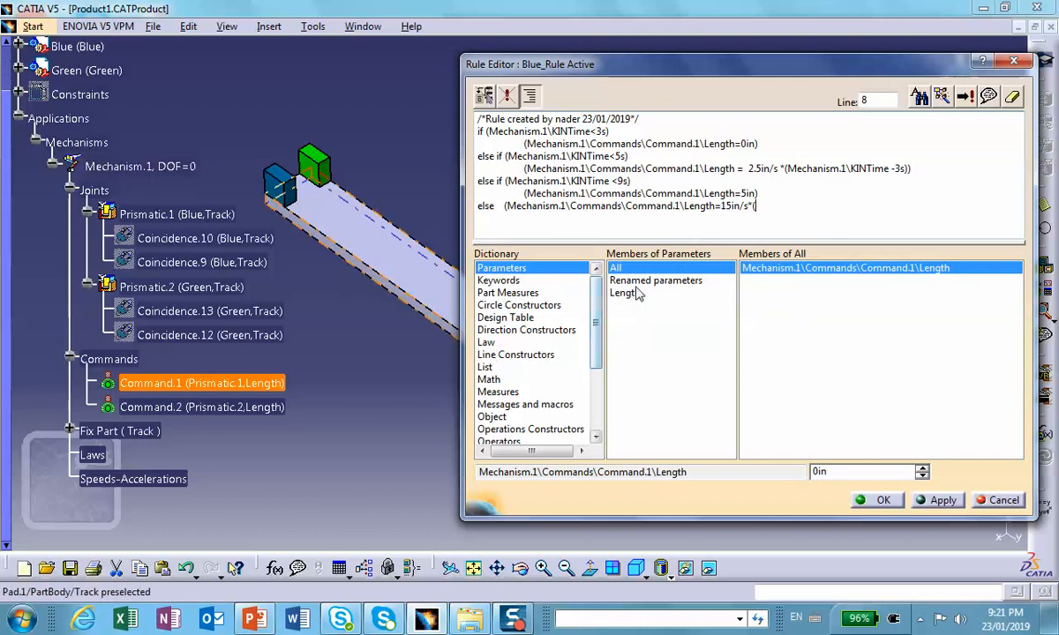
pyautogui.click(503, 269)
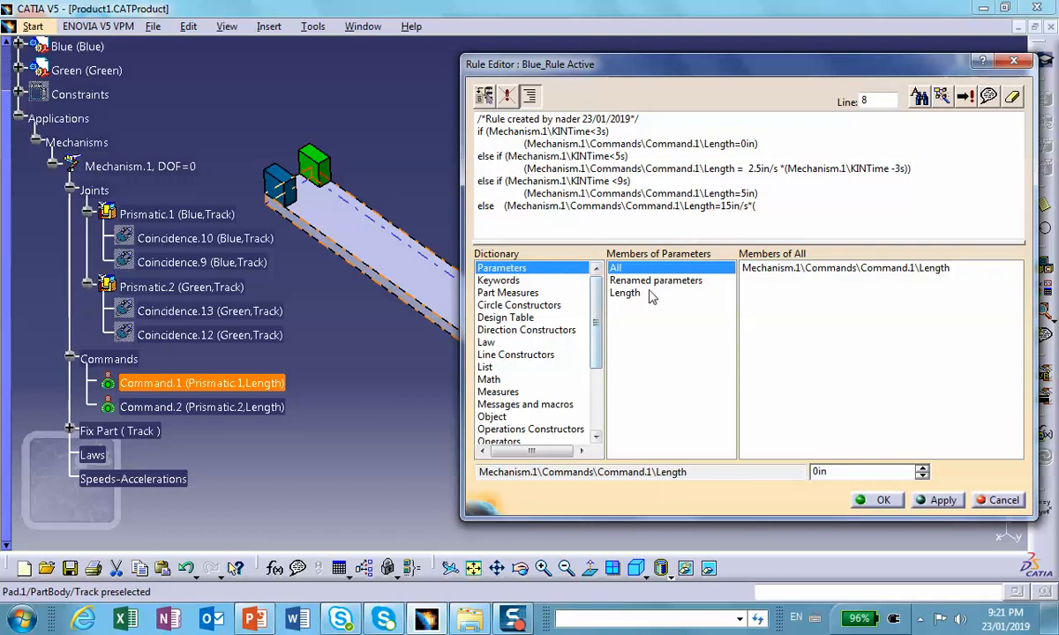
pyautogui.click(159, 173)
pyautogui.click(751, 269)
pyautogui.doubleClick(751, 269)
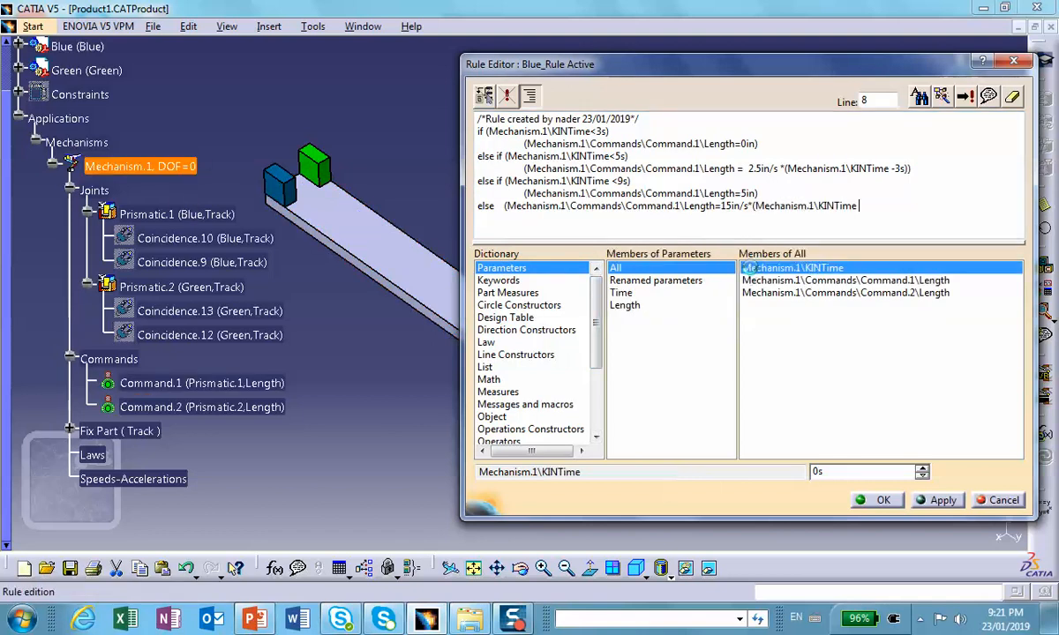
pyautogui.write('-')
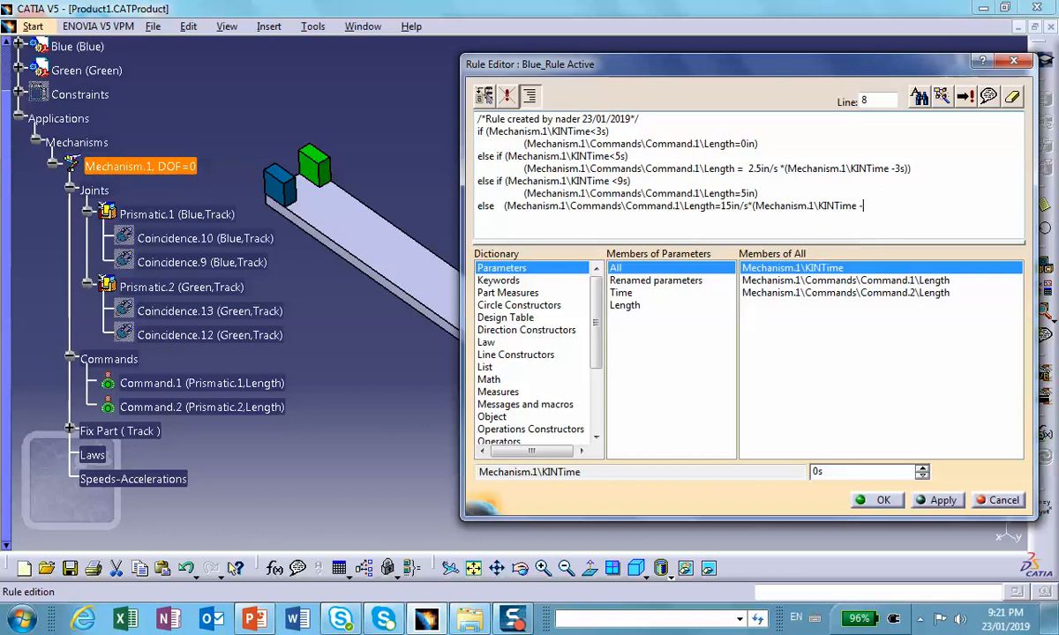
pyautogui.write('9')
pyautogui.write('s)')
pyautogui.write(')')
# - Insert the offset 5in+ before the 15in/s term in the else branch, try to validate the rule and return to the editor
pyautogui.write('5in')
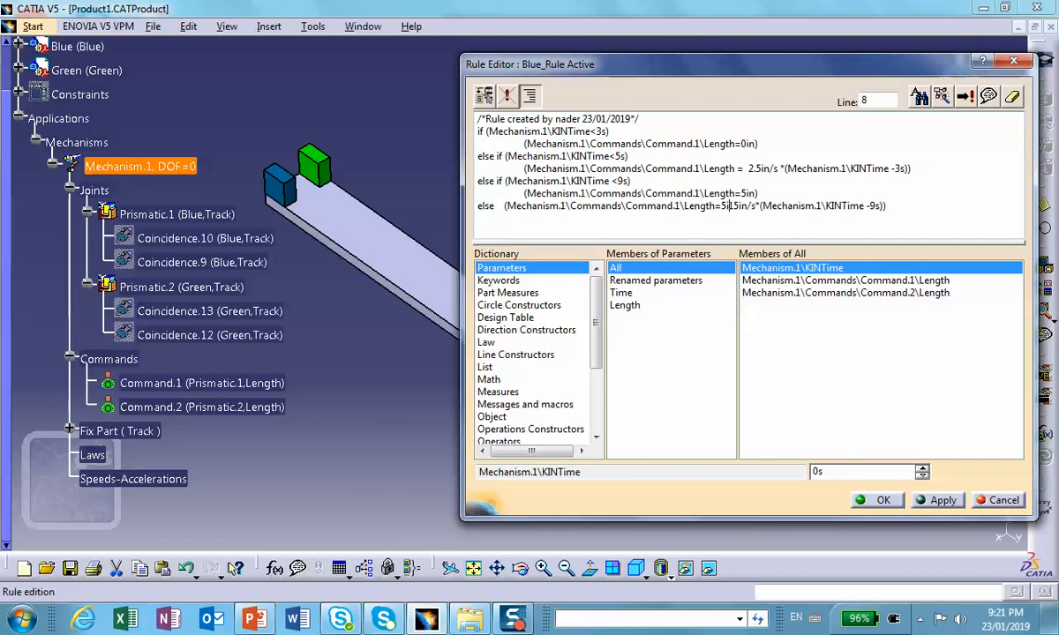
pyautogui.write('+1')
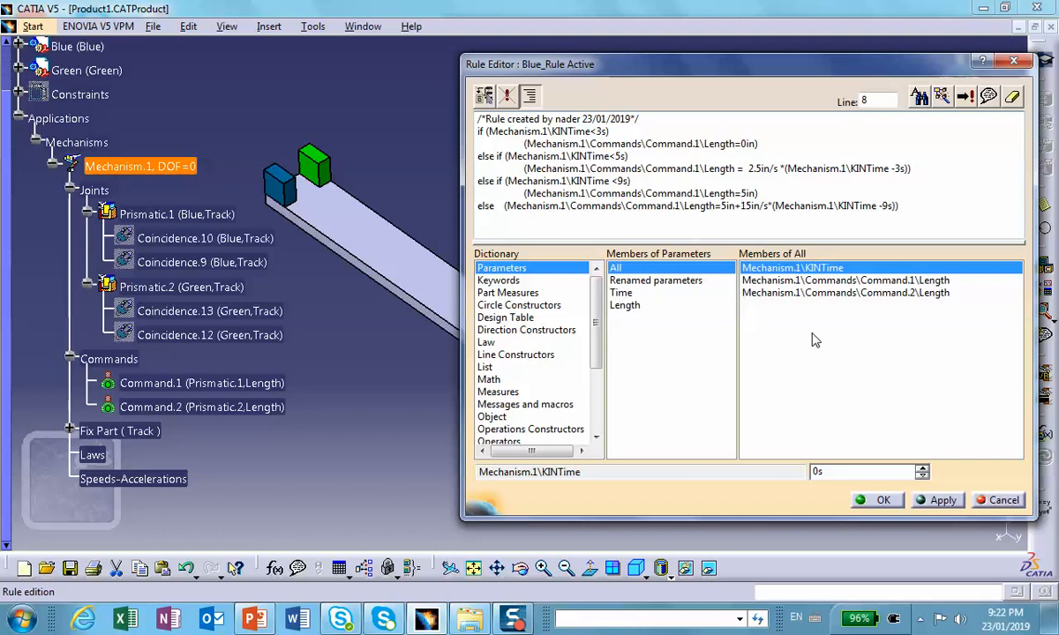
pyautogui.click(884, 501)
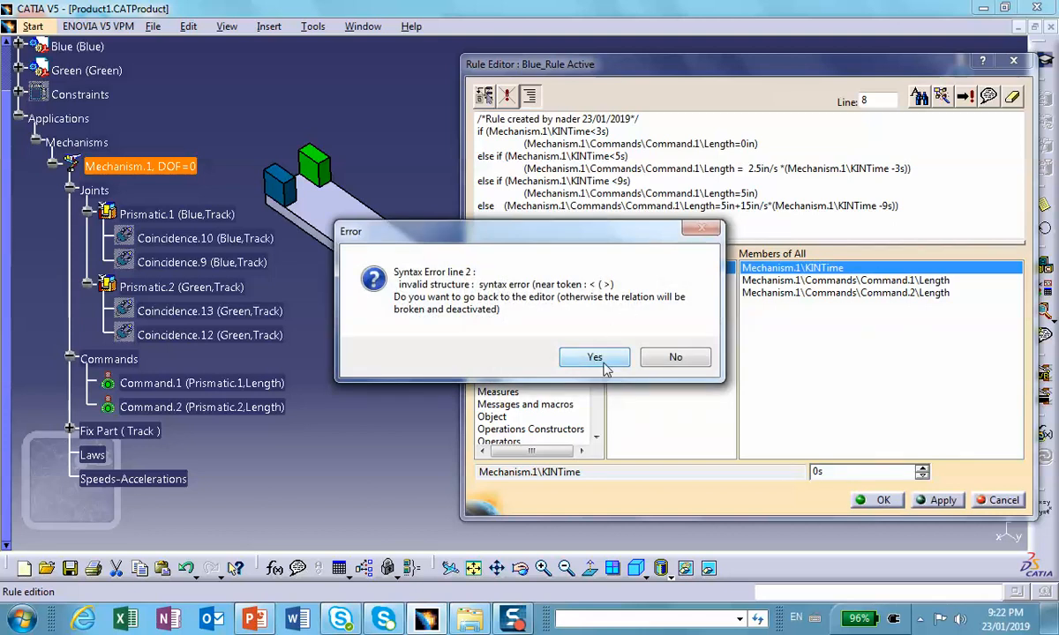
pyautogui.click(607, 362)
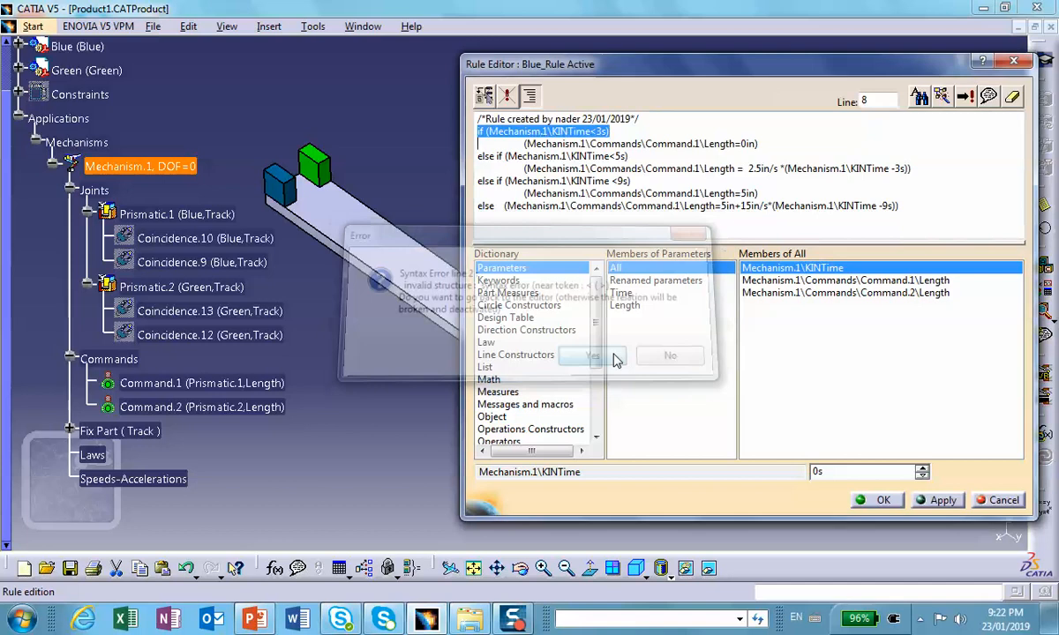
# - Replace the outer parentheses of the first, second and else assignments with curly braces and try to validate the rule
pyautogui.click(637, 143)
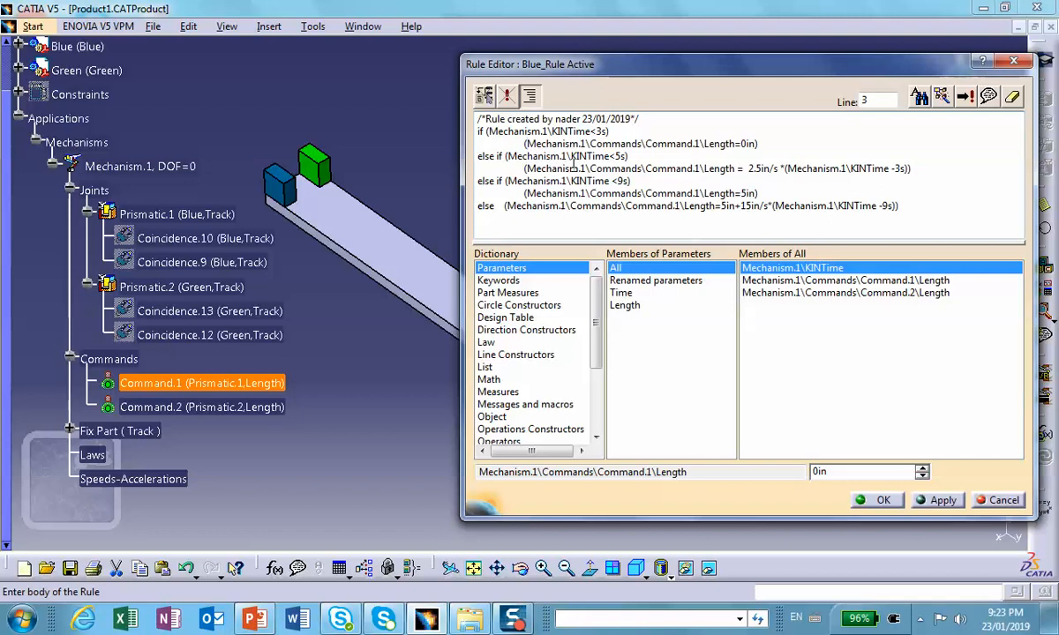
pyautogui.press('BackSpace')
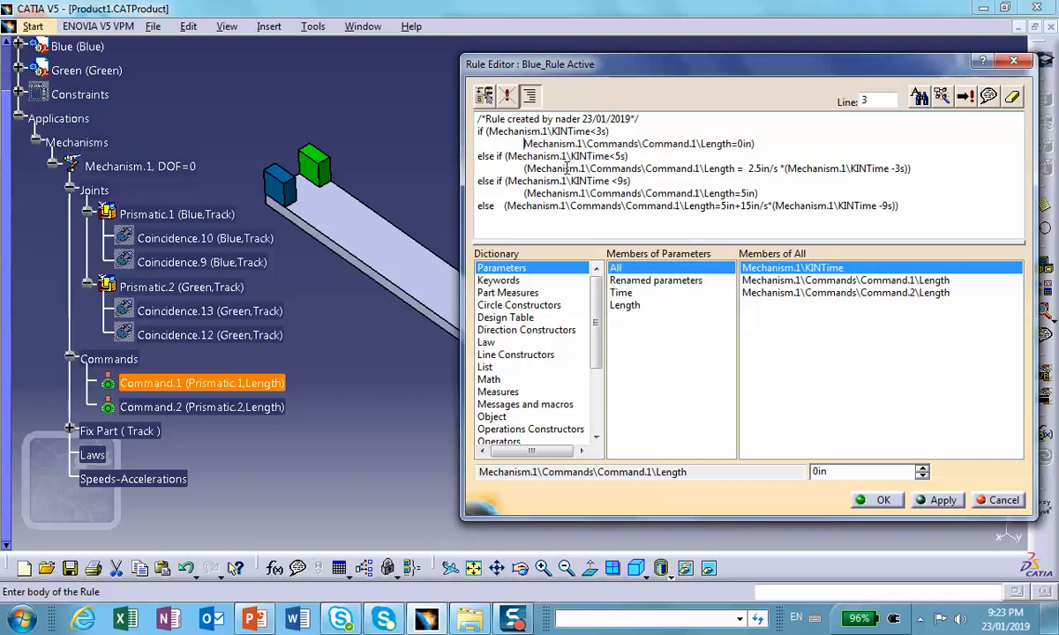
pyautogui.write('(')
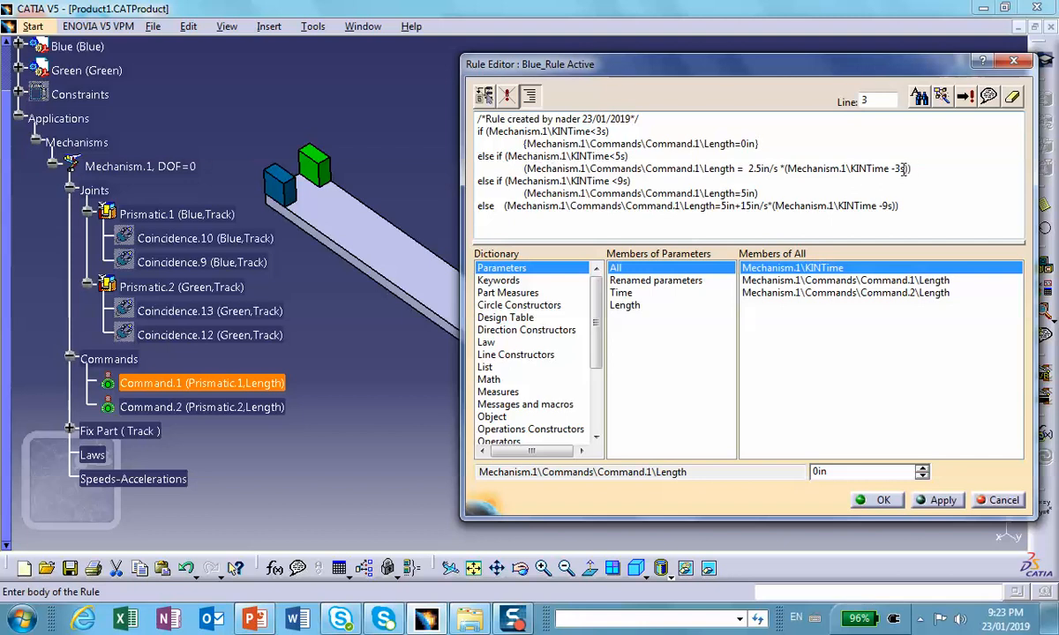
pyautogui.click(524, 168)
pyautogui.press('Delete')
pyautogui.click(508, 206)
pyautogui.press('BackSpace')
pyautogui.write('{')
pyautogui.write('}')
pyautogui.click(883, 501)
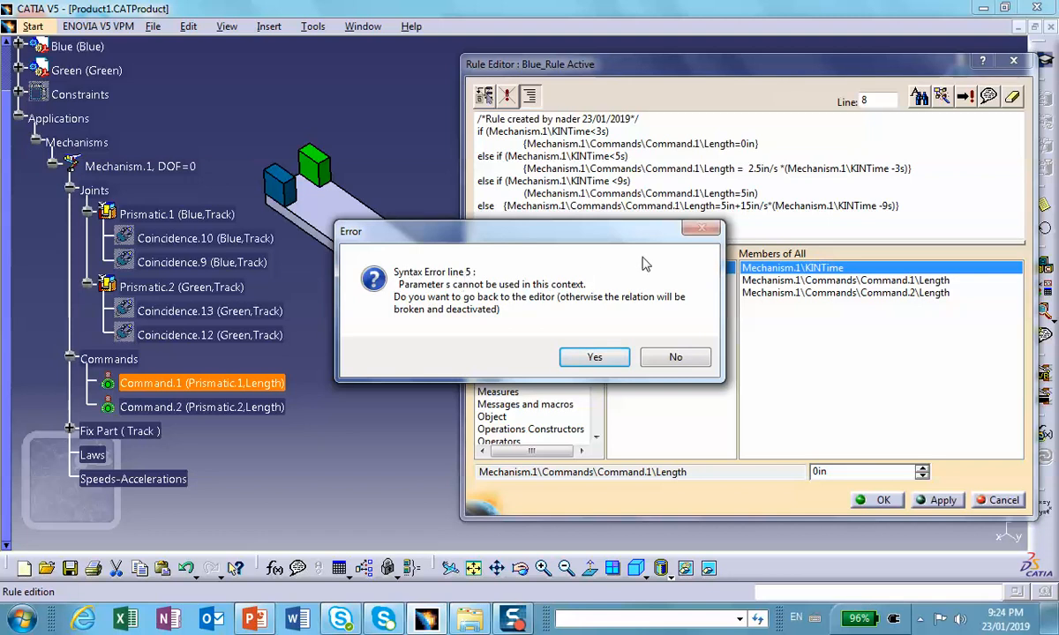
# - Replace the closing parenthesis of the third branch's 5in assignment with a curly brace, try to validate the rule and return to the editor
pyautogui.moveTo(640, 240); pyautogui.dragTo(629, 279)
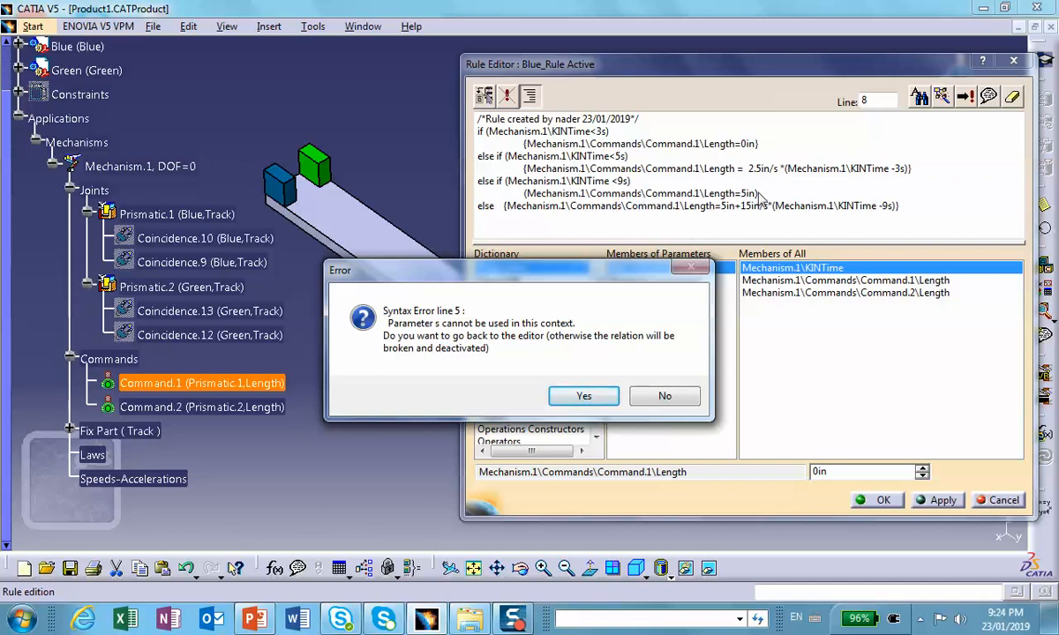
pyautogui.click(599, 399)
pyautogui.click(772, 194)
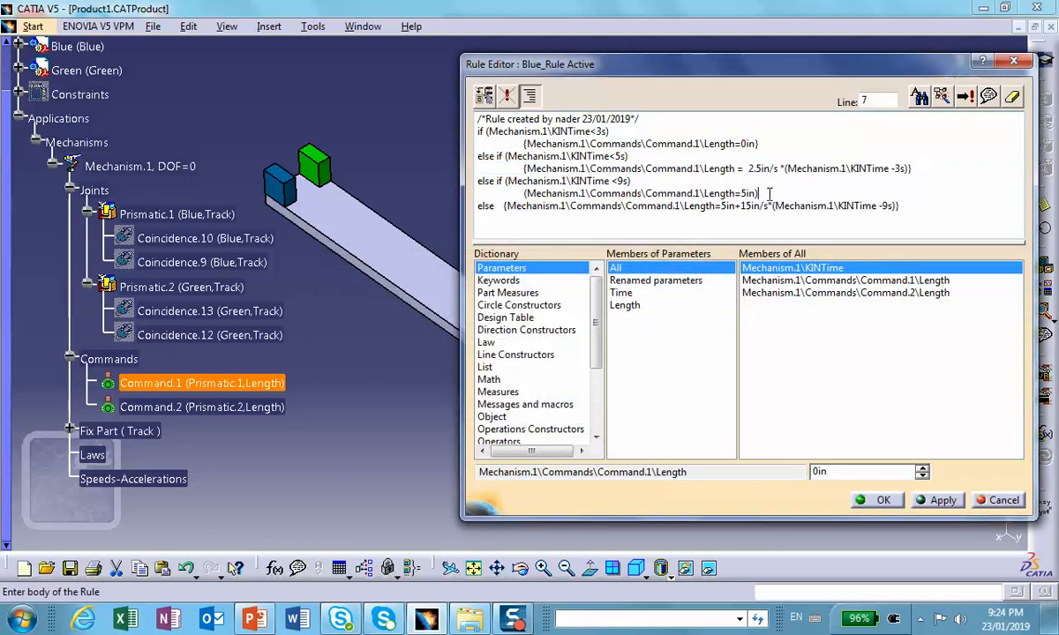
pyautogui.press('BackSpace')
pyautogui.write('}')
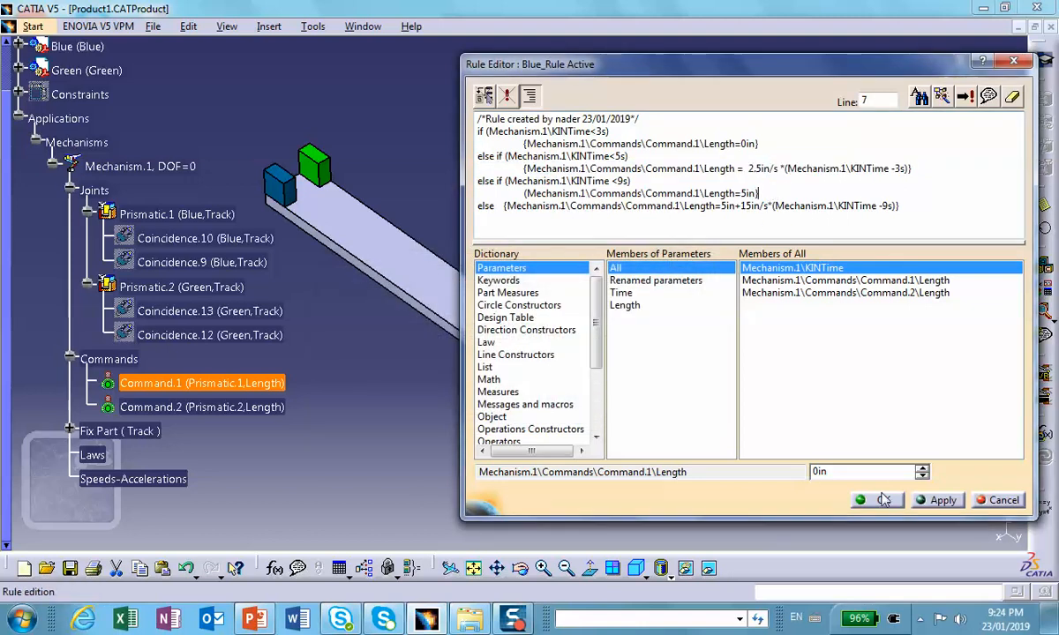
pyautogui.click(881, 500)
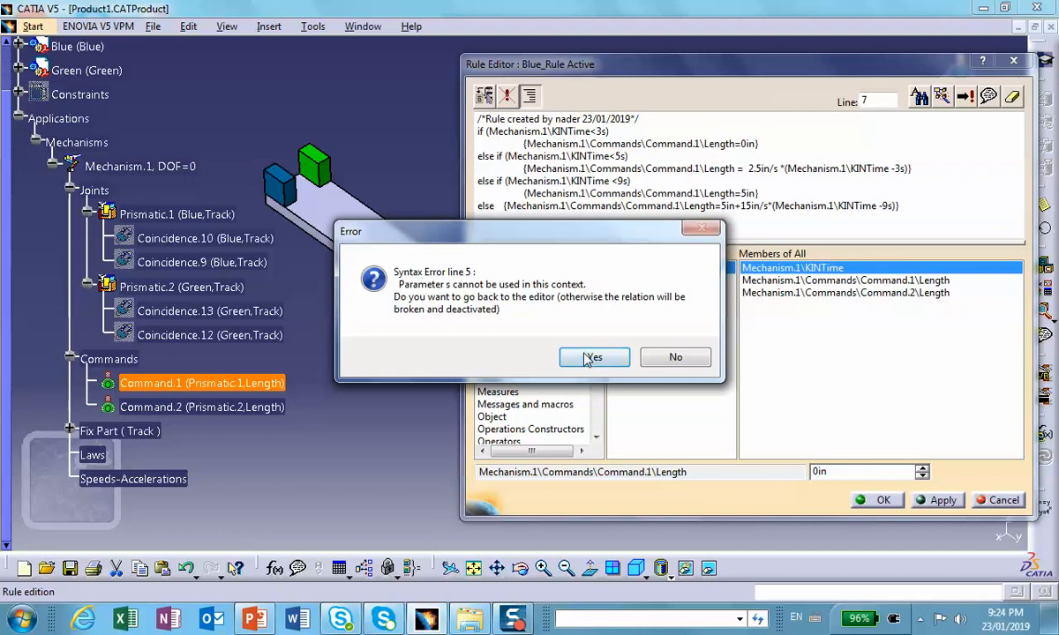
pyautogui.click(598, 359)
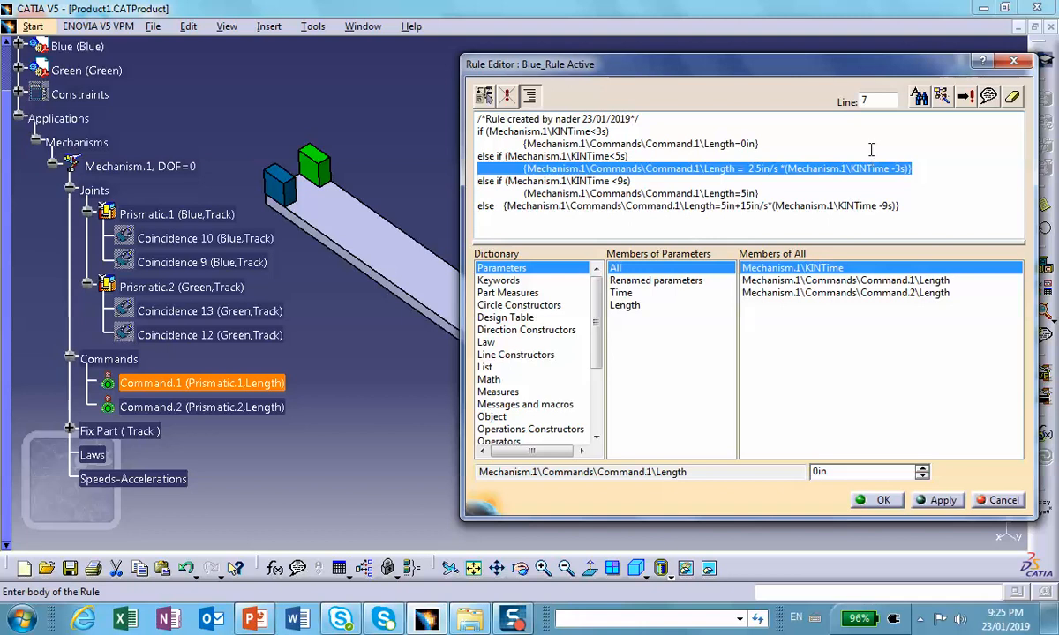
# - Change the speed terms to 2.5in/1s in the second branch and 15in/1s in the else branch, then try to validate the rule
pyautogui.click(816, 145)
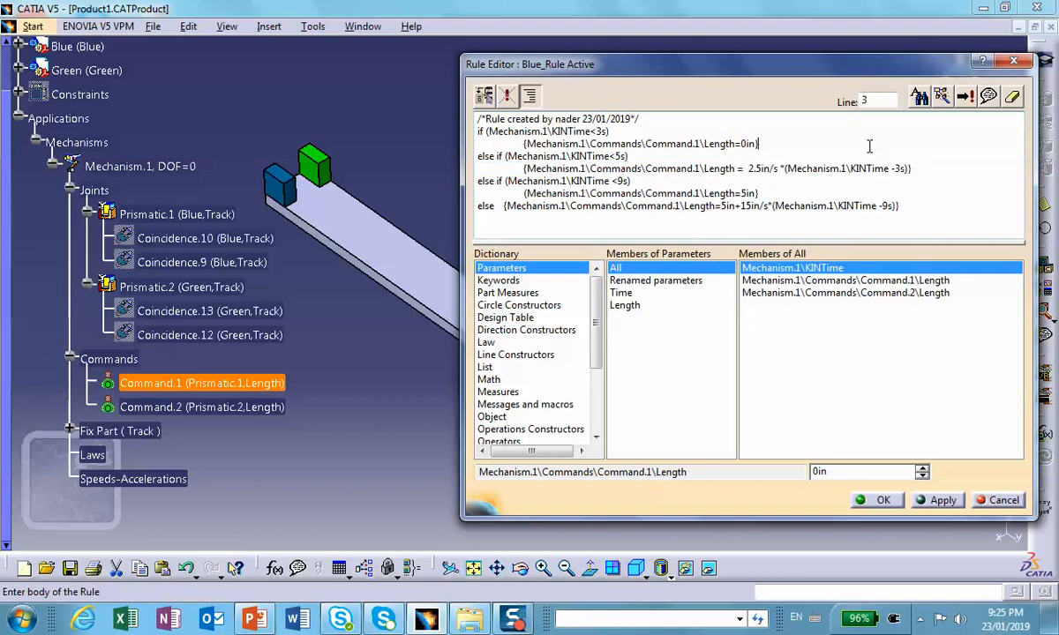
pyautogui.click(774, 170)
pyautogui.write('1')
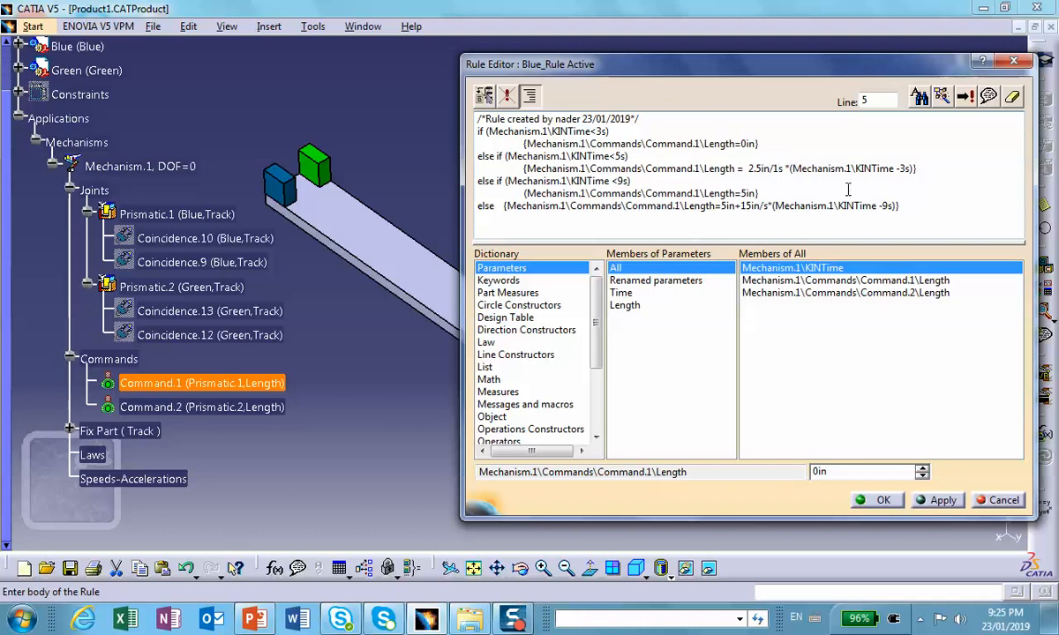
pyautogui.click(720, 205)
pyautogui.write('1')
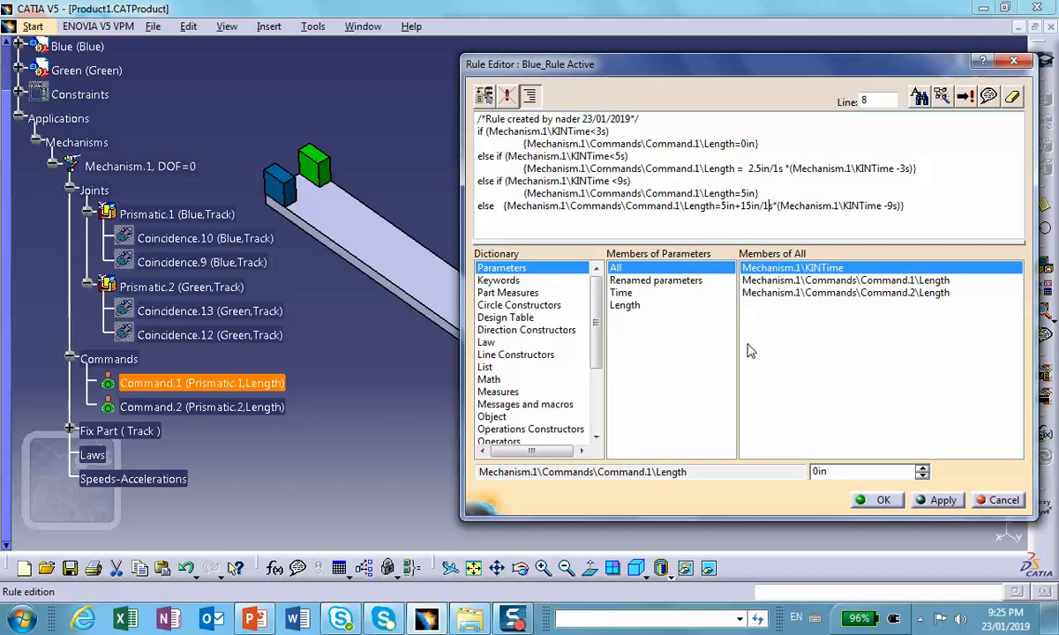
pyautogui.click(883, 500)
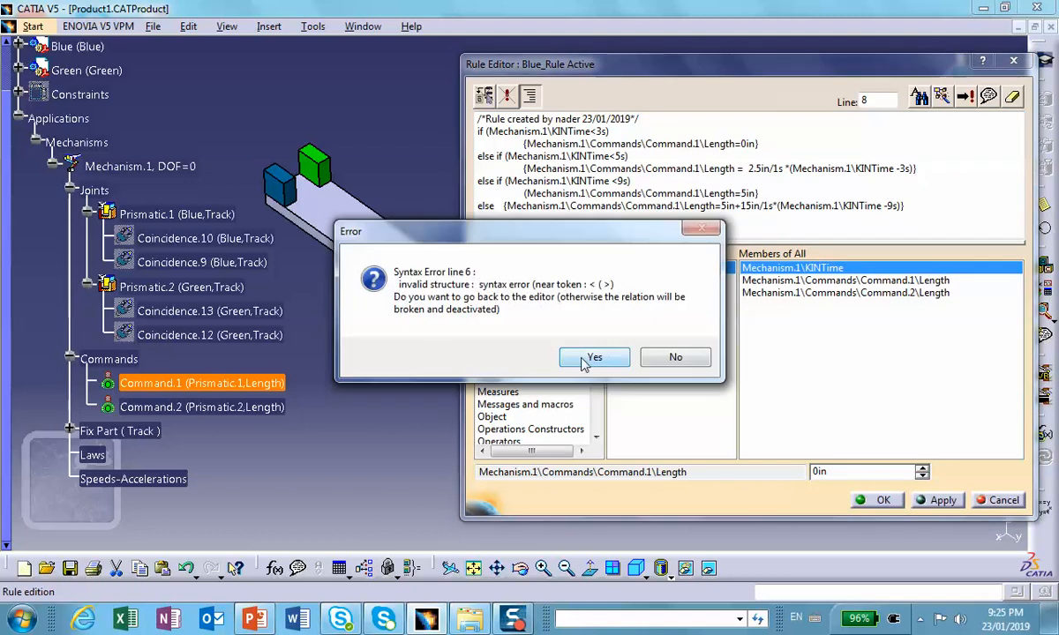
pyautogui.click(593, 357)
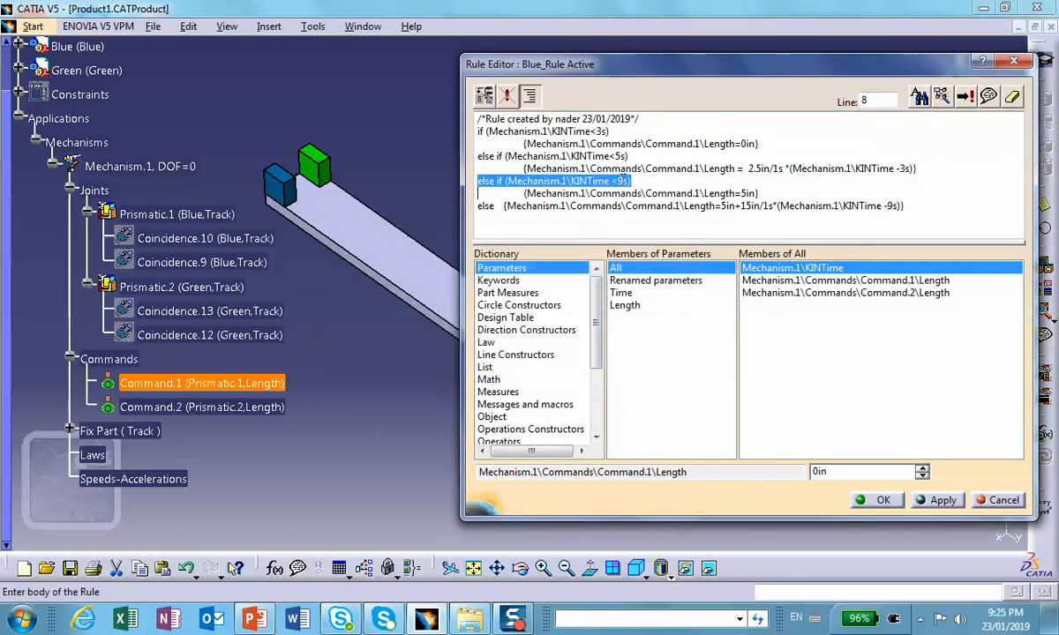
# - Replace the opening parenthesis of the third branch's 5in assignment with a curly brace and validate the rule
pyautogui.click(621, 181)
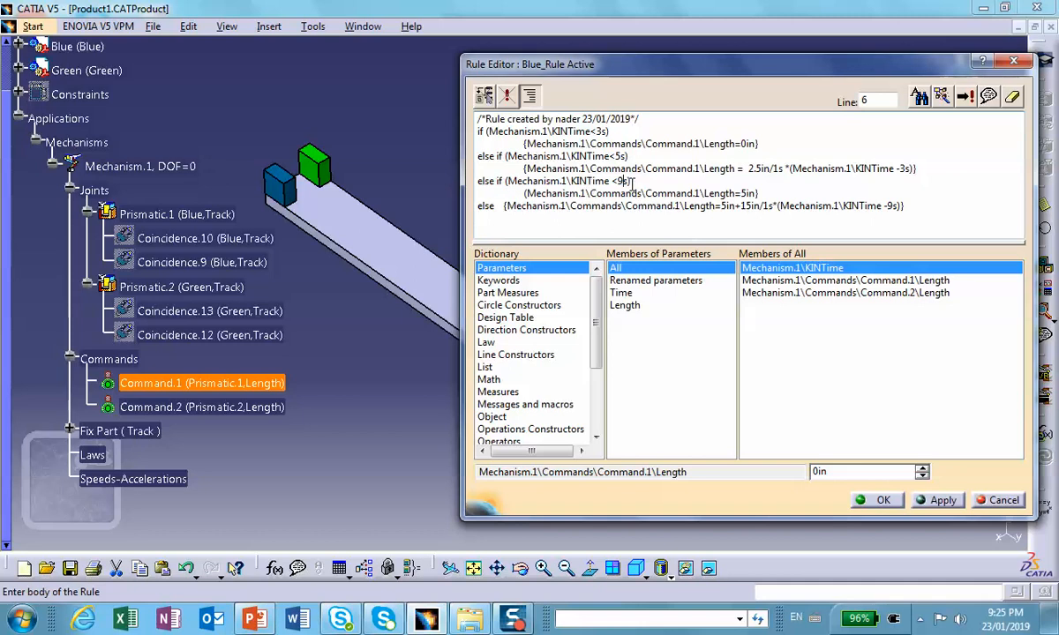
pyautogui.click(542, 195)
pyautogui.press('BackSpace')
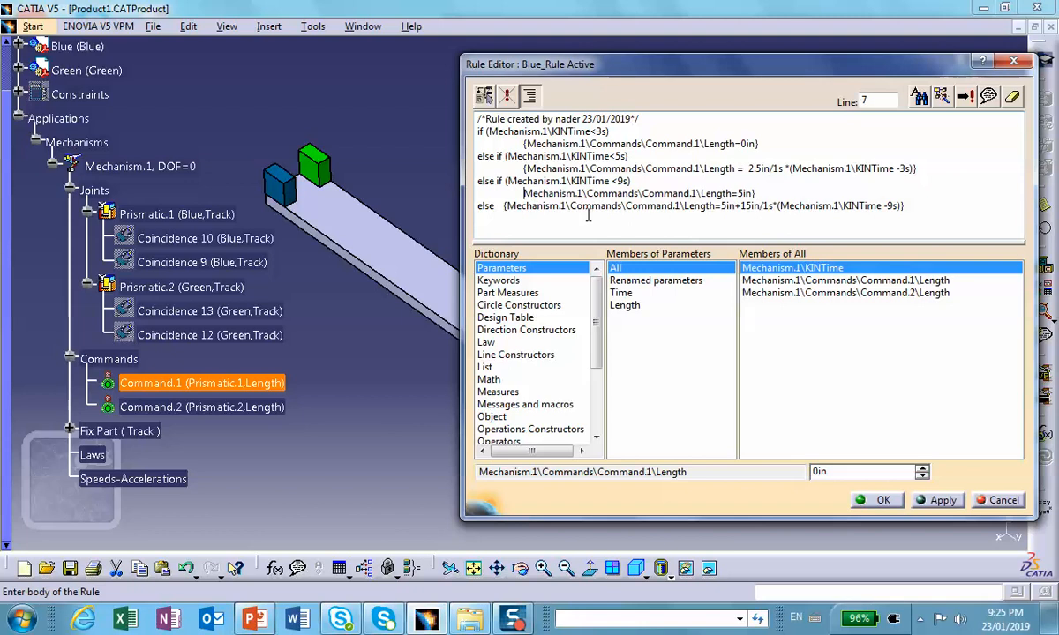
pyautogui.write('{')
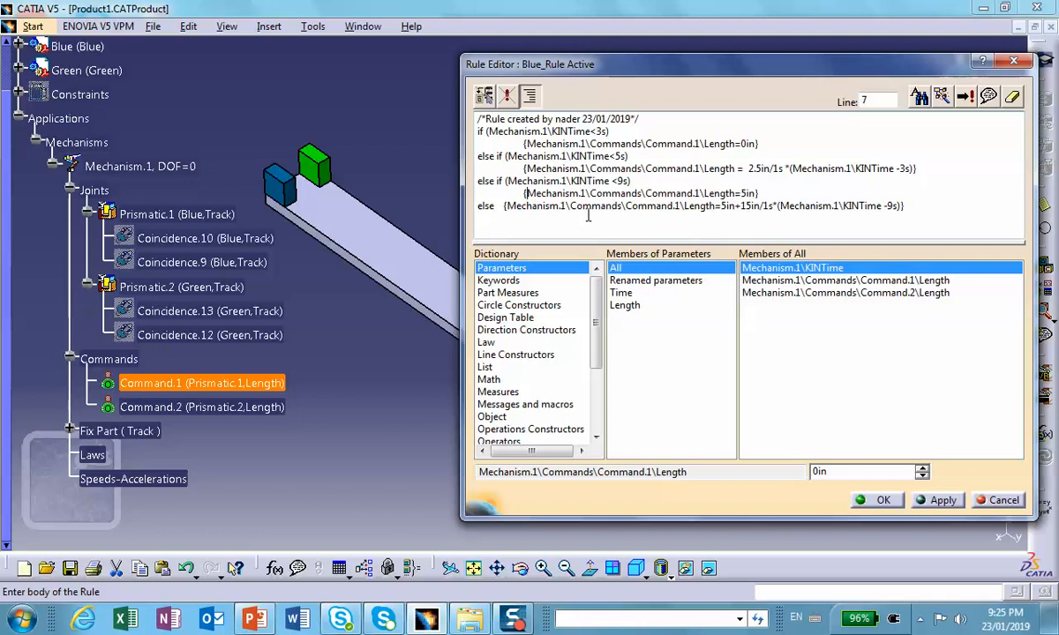
pyautogui.click(876, 499)
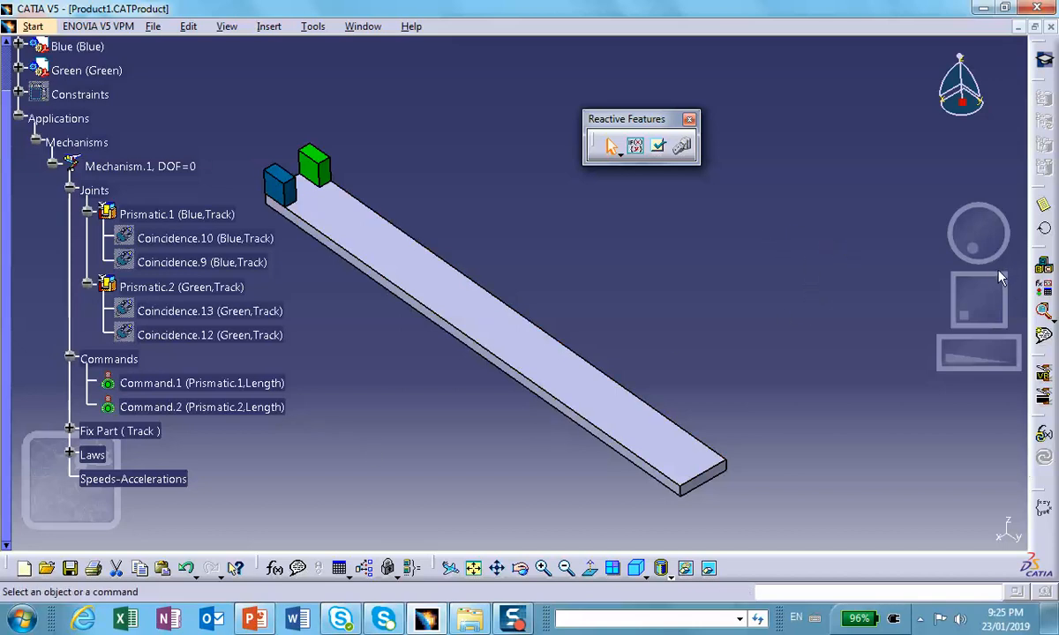
# - Create a new rule named Green_Rule and open its editor
pyautogui.click(635, 146)
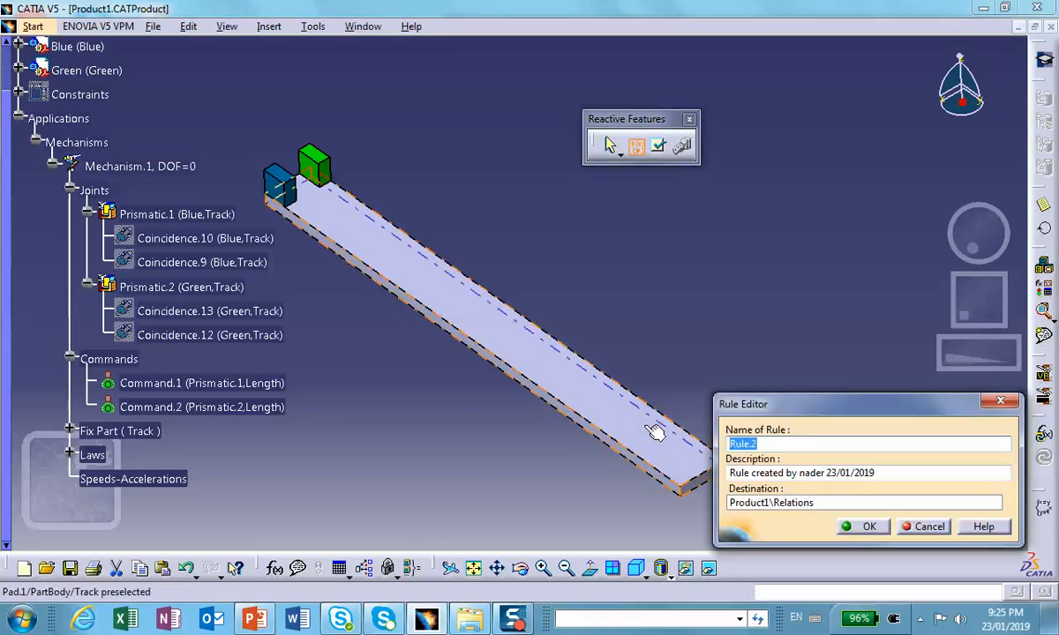
pyautogui.write('Green_Rule')
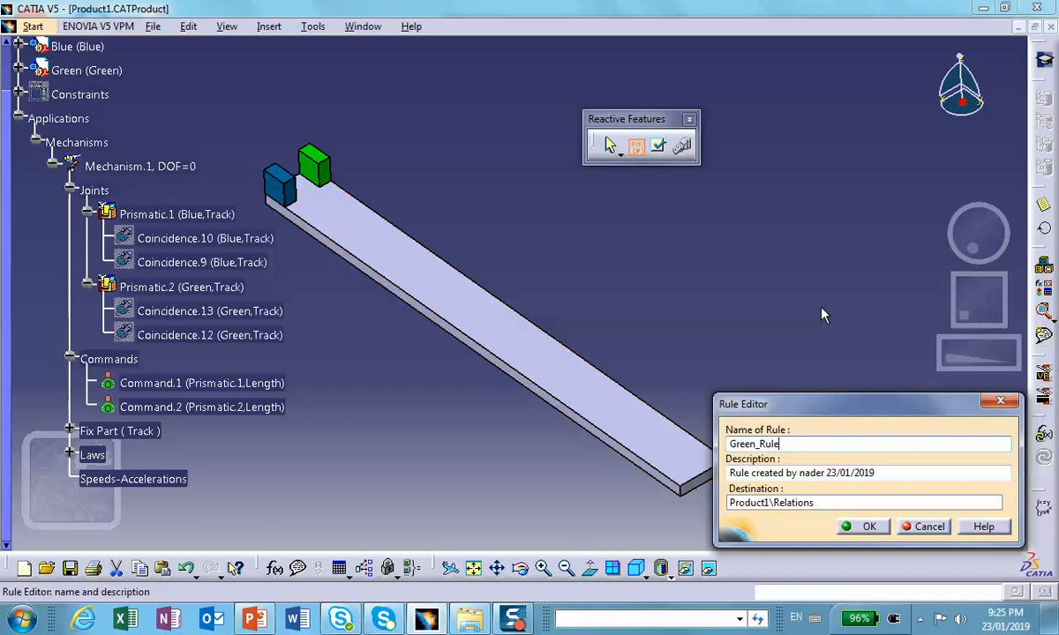
pyautogui.click(869, 528)
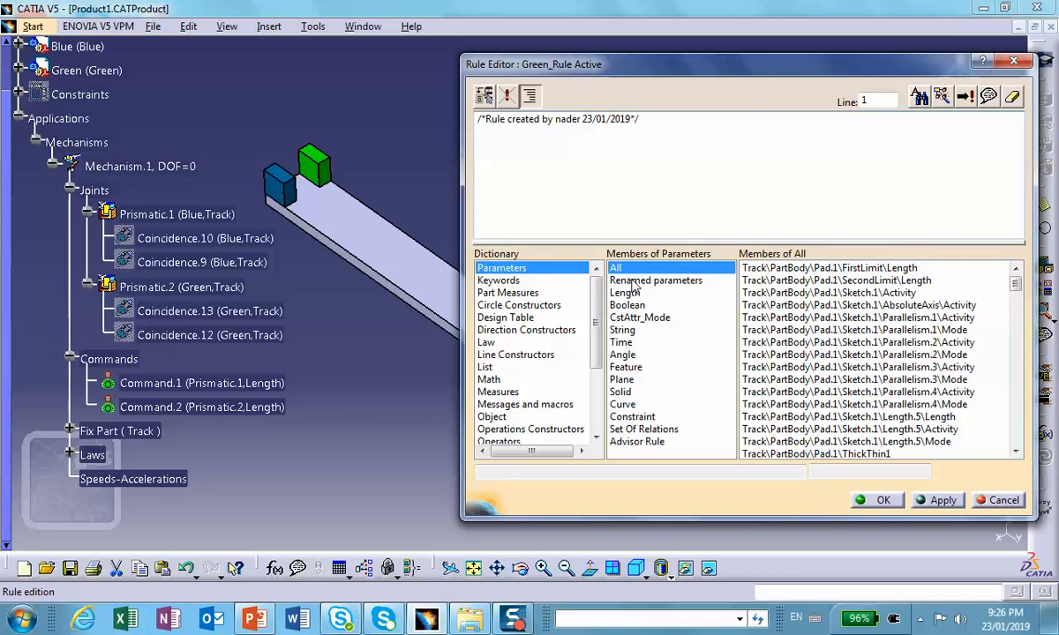
# - Add the first condition if (Mechanism.1\KINTime <2s) below the comment line of the green rule
pyautogui.click(498, 280)
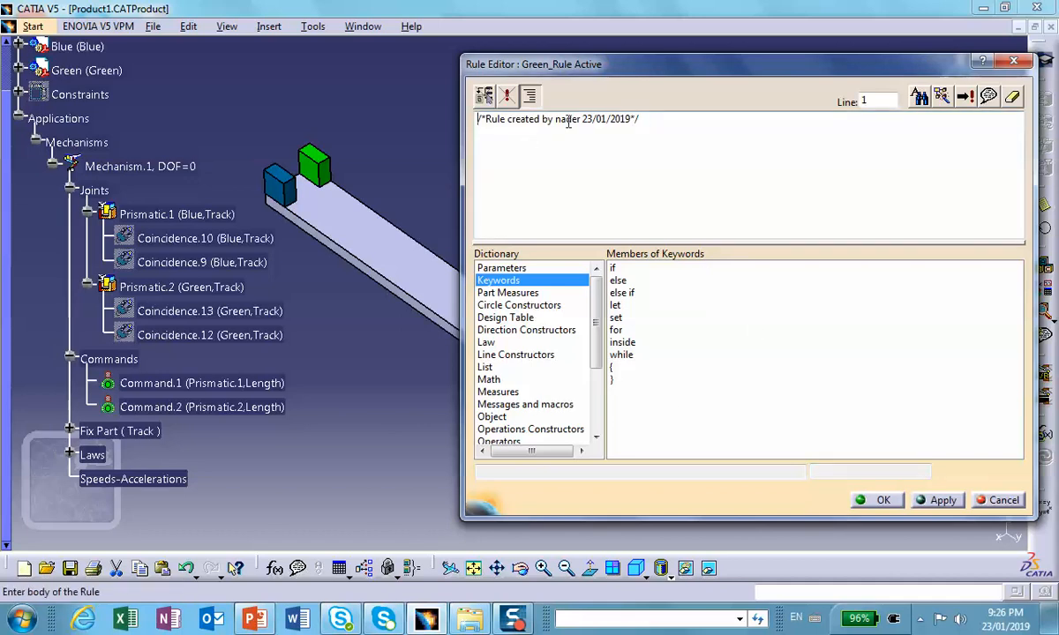
pyautogui.click(652, 124)
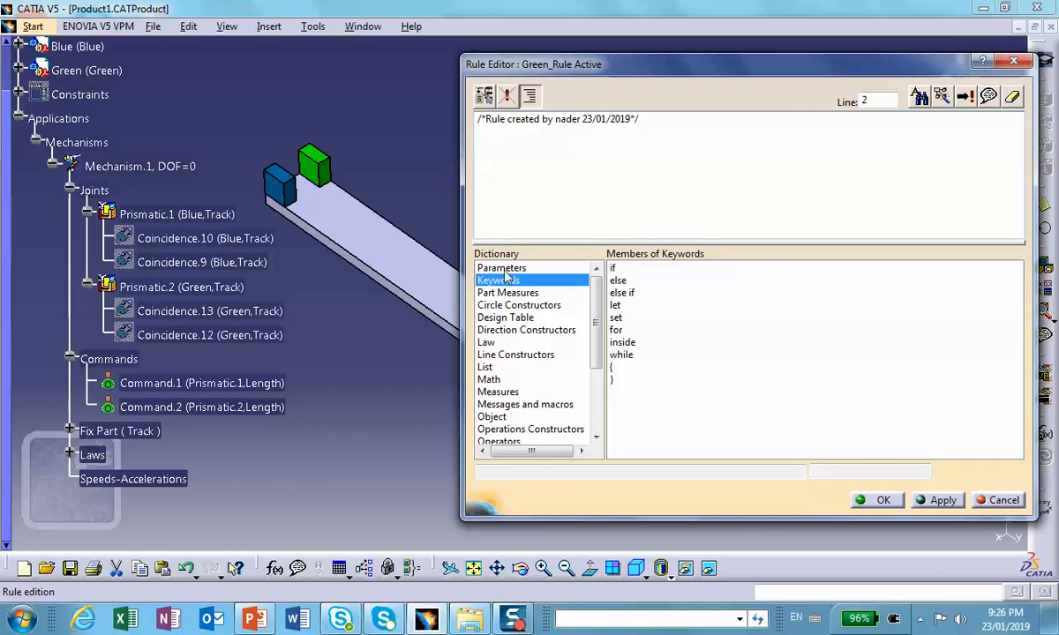
pyautogui.click(619, 269)
pyautogui.doubleClick(622, 270)
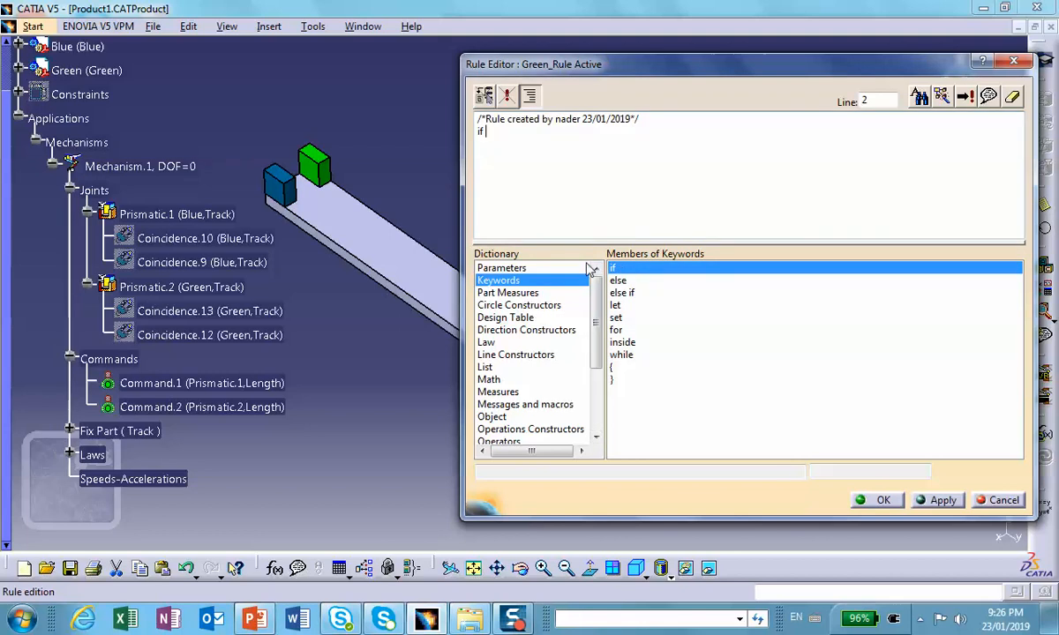
pyautogui.click(503, 268)
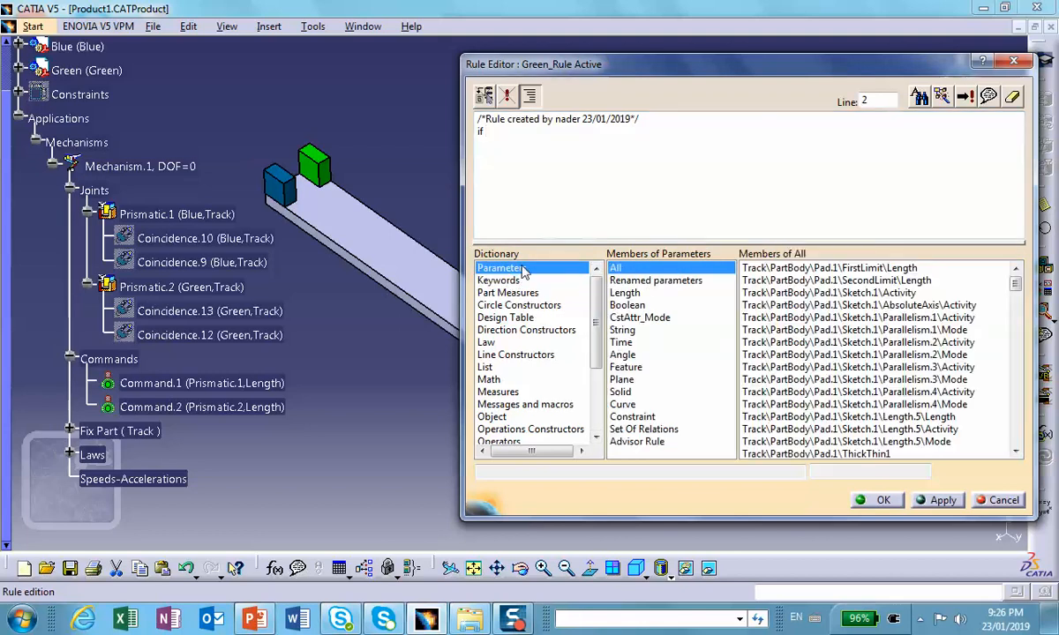
pyautogui.click(177, 167)
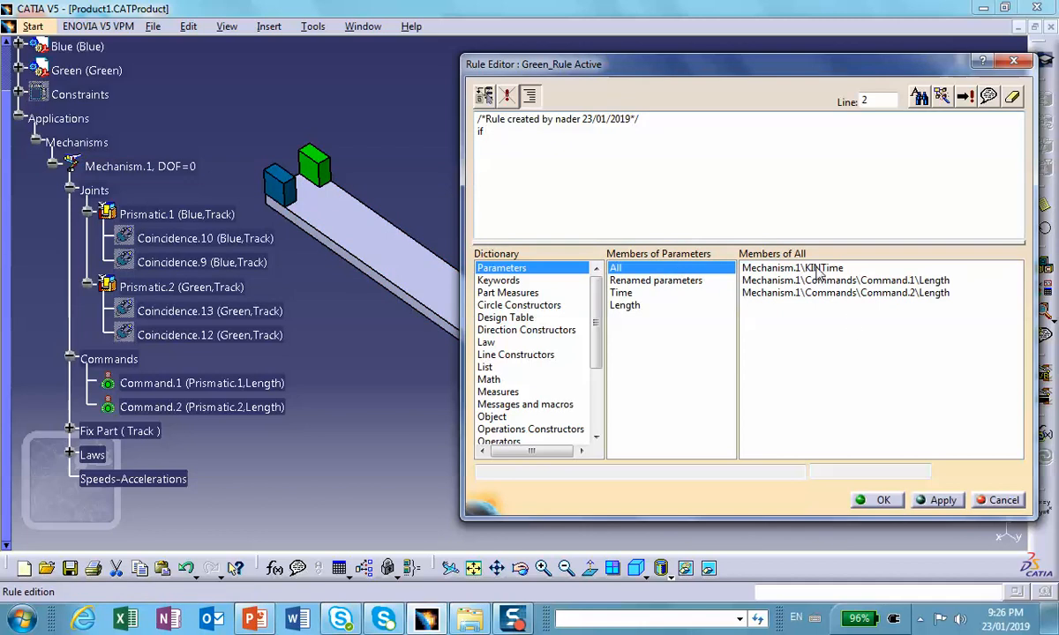
pyautogui.write('(')
pyautogui.doubleClick(817, 268)
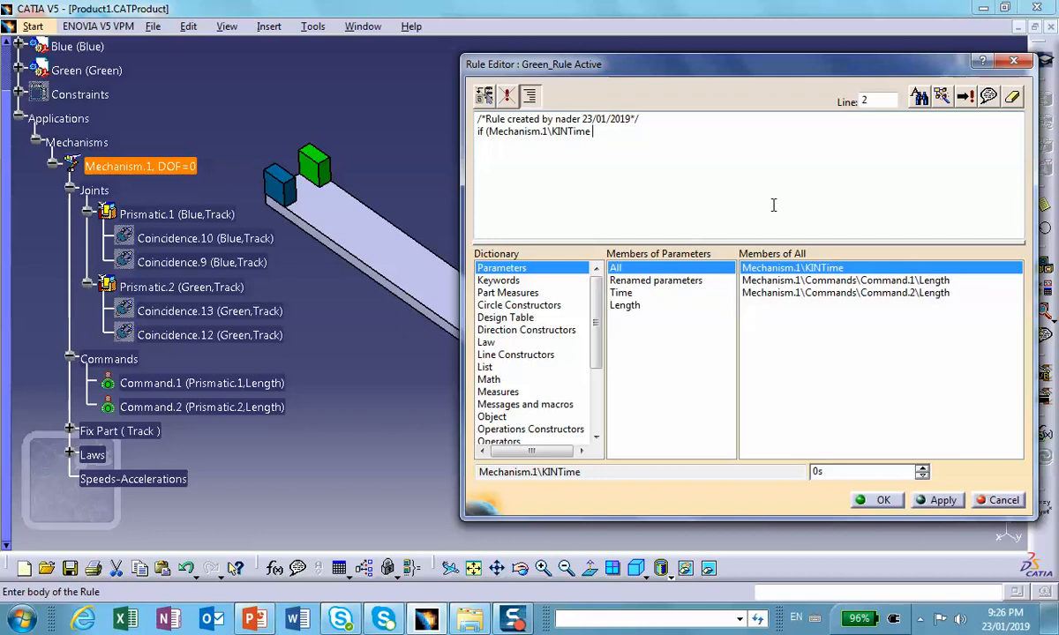
pyautogui.write('<2s)')
pyautogui.press('Return')
# - Insert an opening curly brace on an indented line below the first condition
pyautogui.press('Tab')
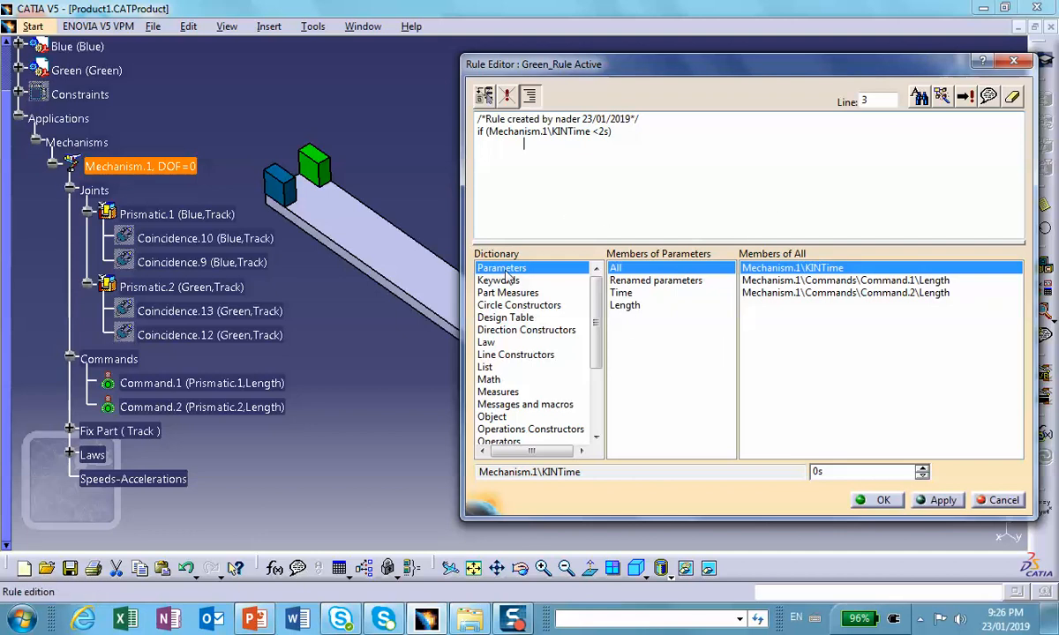
pyautogui.click(481, 280)
pyautogui.doubleClick(617, 368)
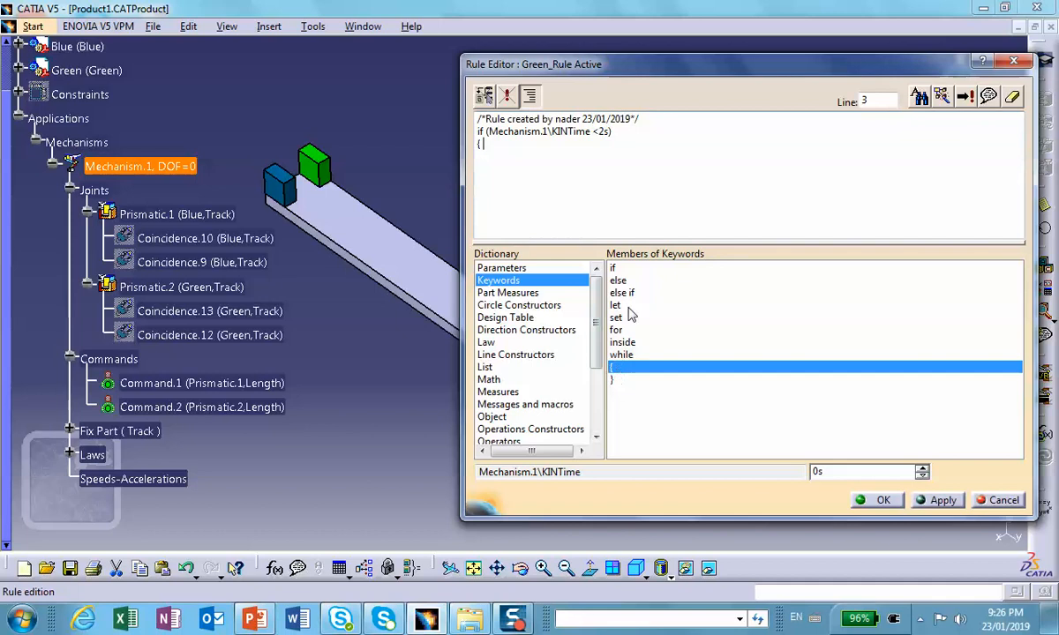
pyautogui.click(478, 146)
pyautogui.press('Tab')
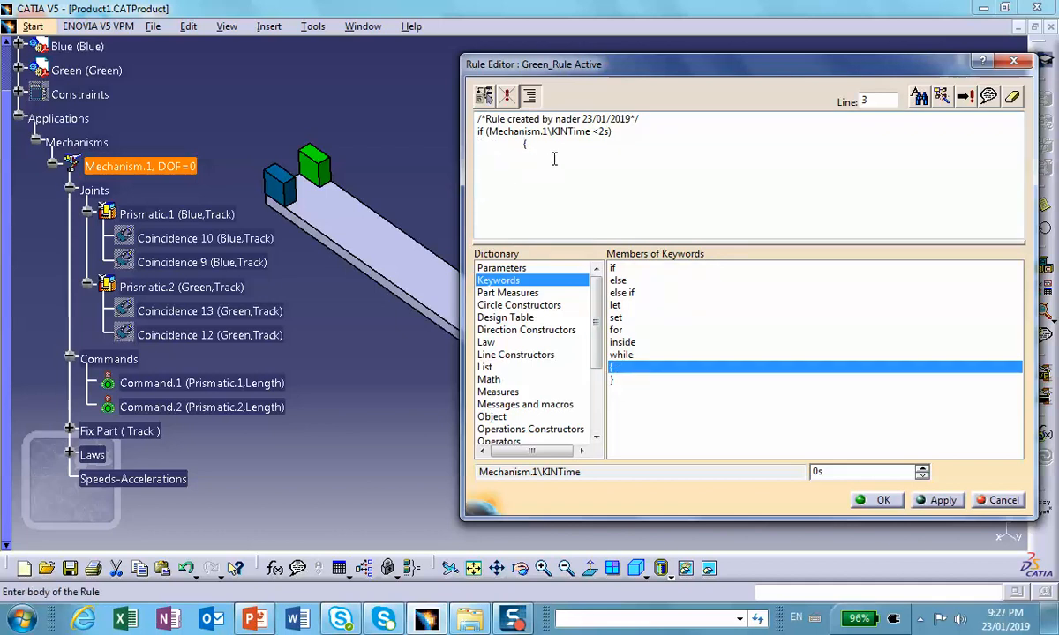
pyautogui.click(540, 143)
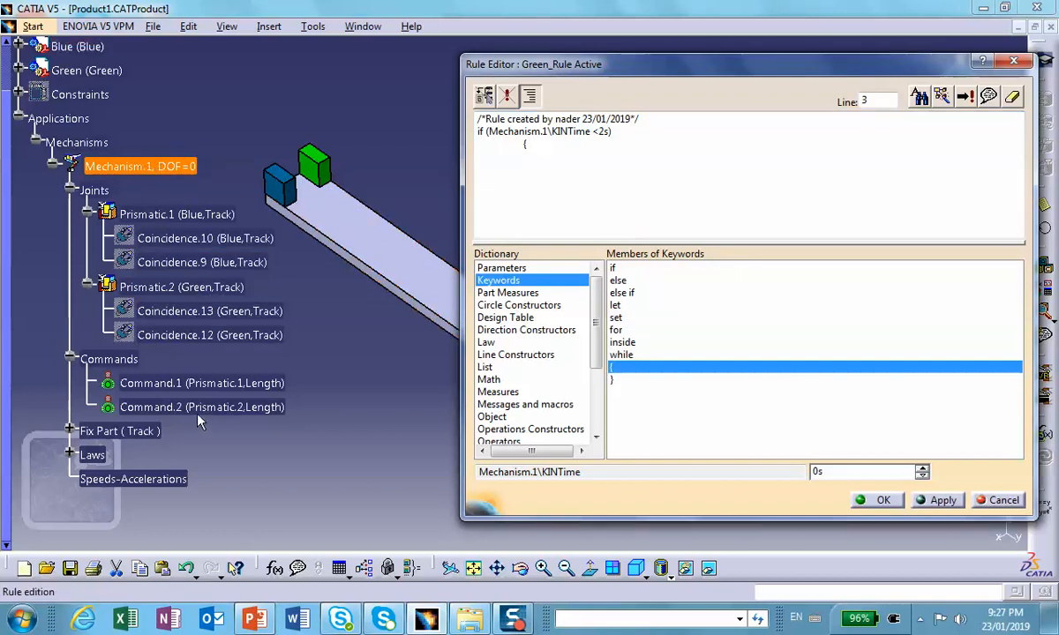
# - Add the assignment Mechanism.1\Commands\Command.2\Length=2.5in/1s, close its curly brace, indent the line and start a new line below it
pyautogui.click(494, 268)
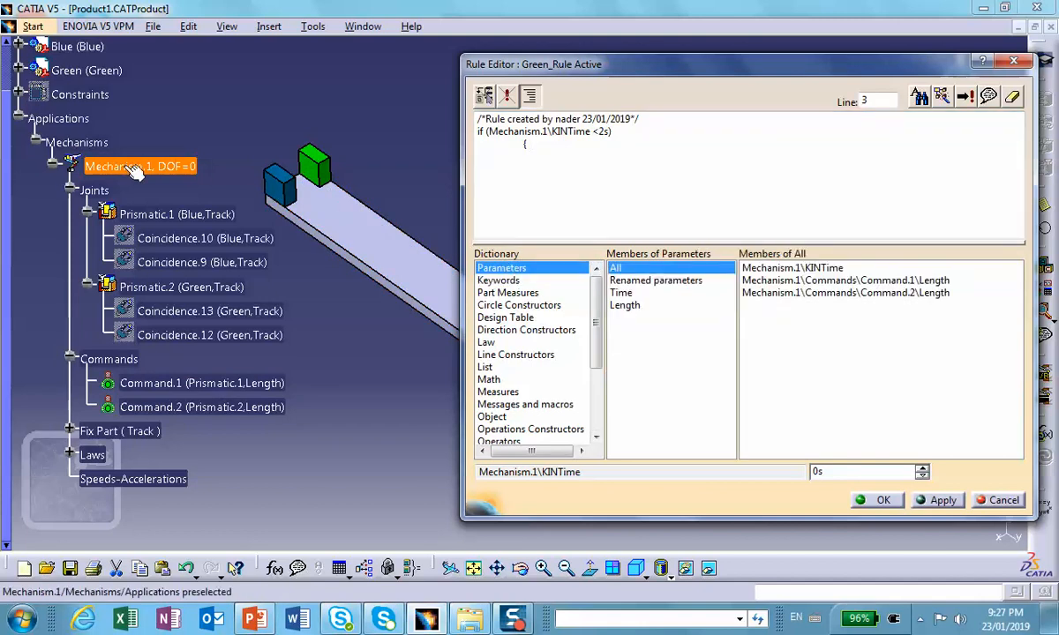
pyautogui.doubleClick(922, 293)
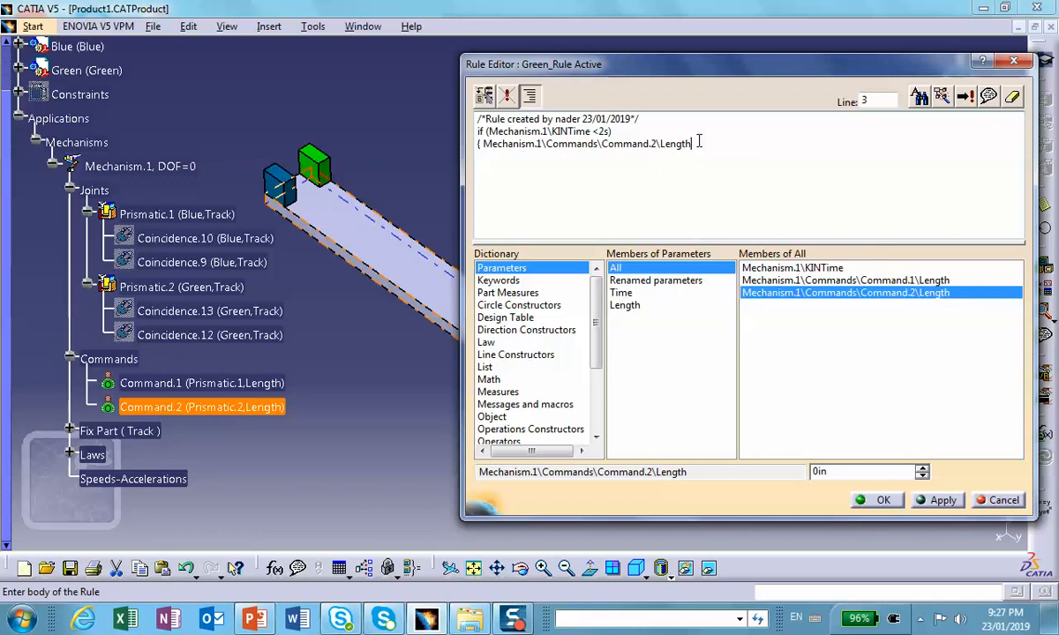
pyautogui.write('=2')
pyautogui.write('.5in/1s')
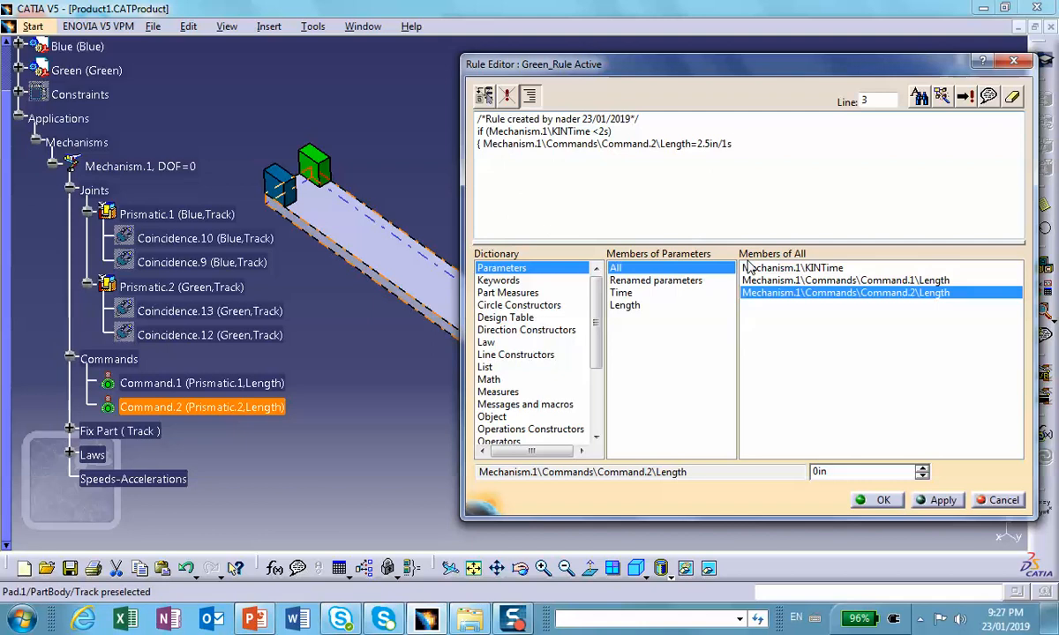
pyautogui.write('}')
pyautogui.click(479, 145)
pyautogui.press('Tab')
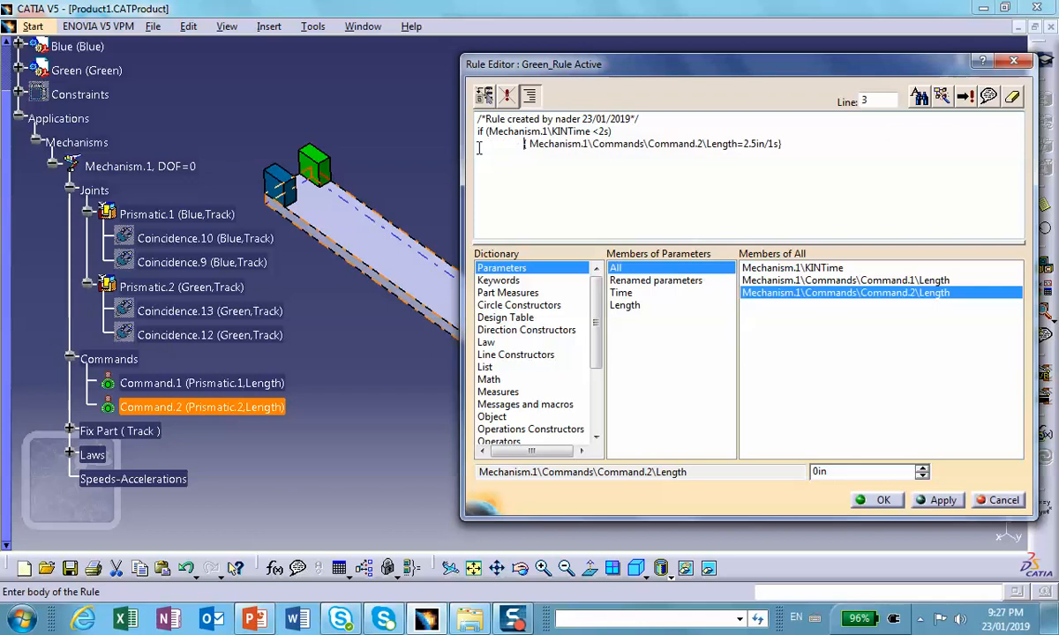
pyautogui.click(804, 155)
pyautogui.press('Return')
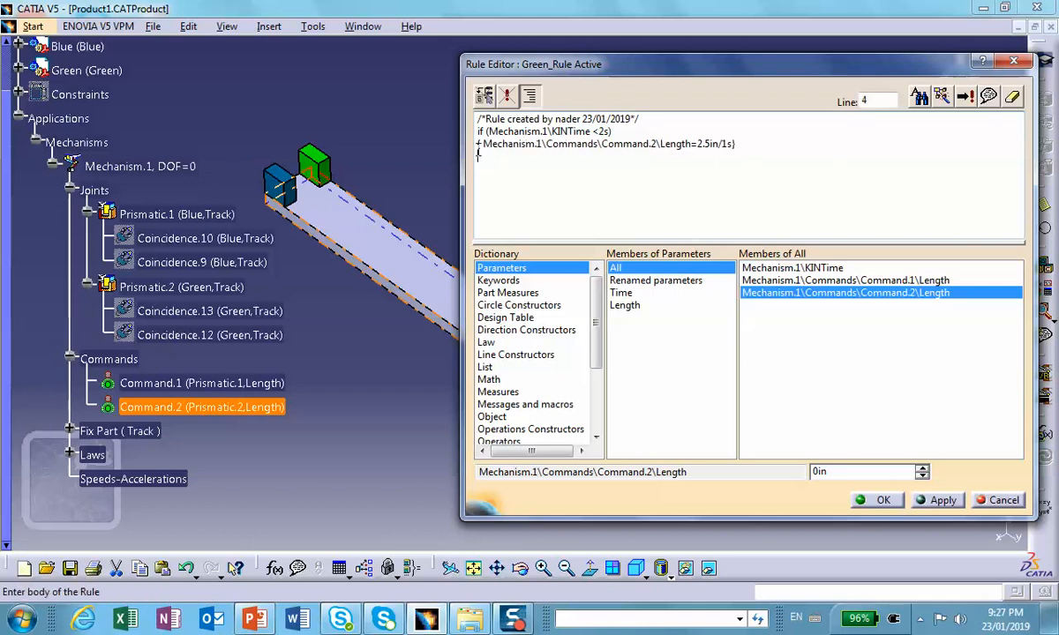
pyautogui.click(477, 146)
pyautogui.press('Tab')
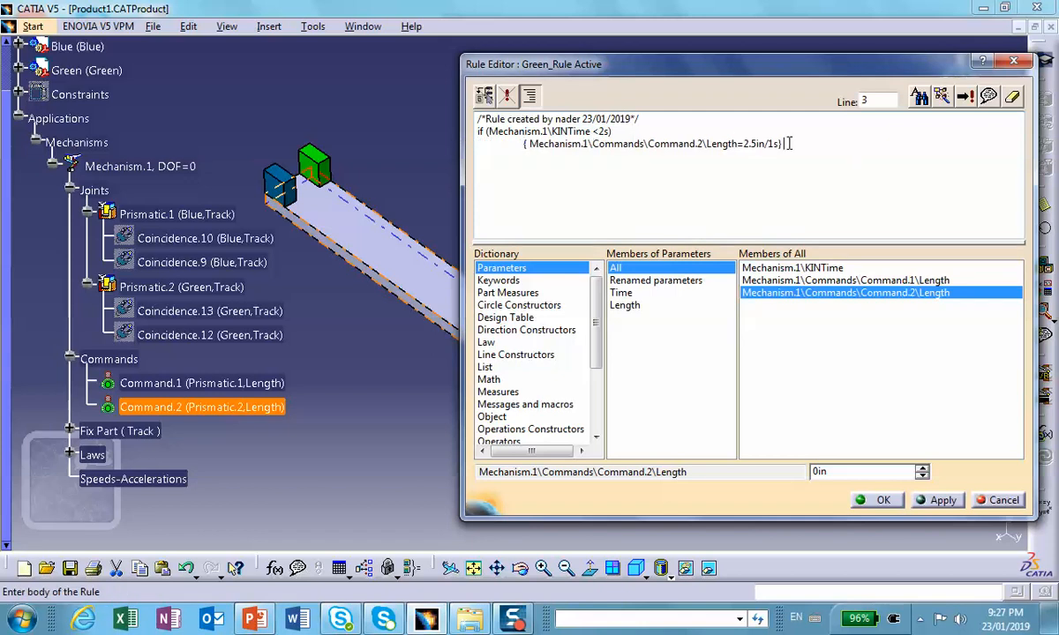
# - Add the second condition else if (Mechanism.1\KINTime <5s) below the first assignment of the green rule
pyautogui.click(505, 167)
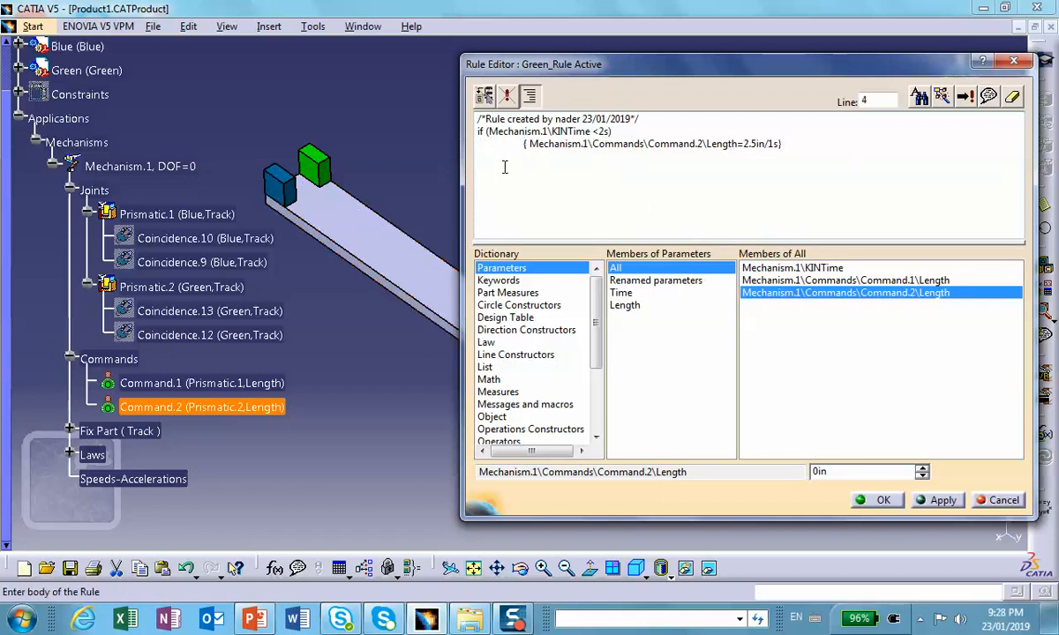
pyautogui.write('else if (')
pyautogui.doubleClick(791, 267)
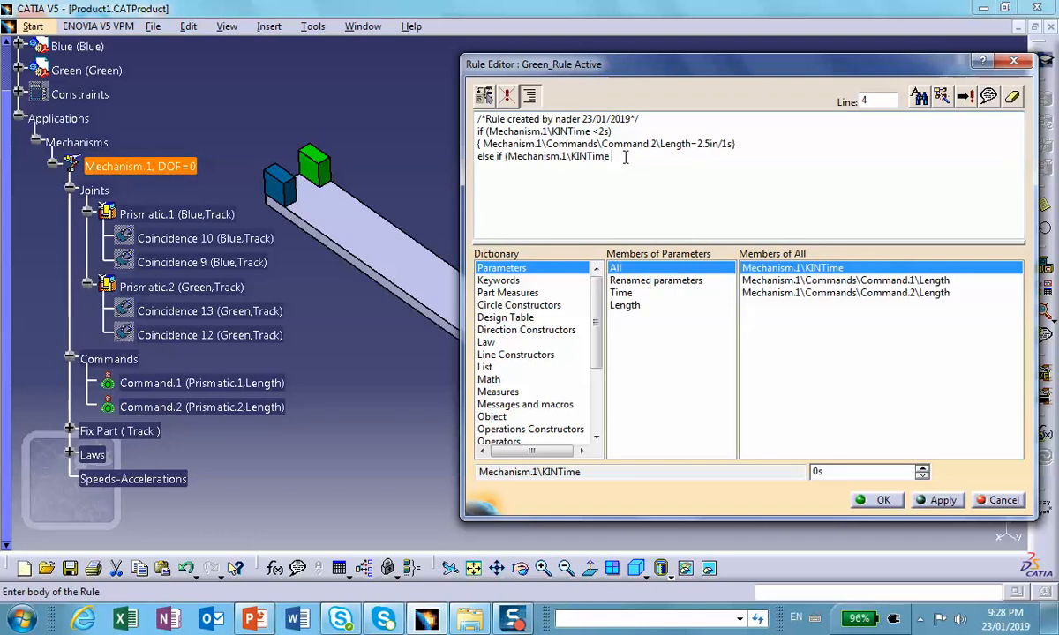
pyautogui.write('<5s)')
# - Add the assignment Mechanism.1\Commands\Command.2\Length =5in in curly braces on a new line below the <5s condition
pyautogui.press('Return')
pyautogui.press('Tab')
pyautogui.write('{')
pyautogui.doubleClick(780, 292)
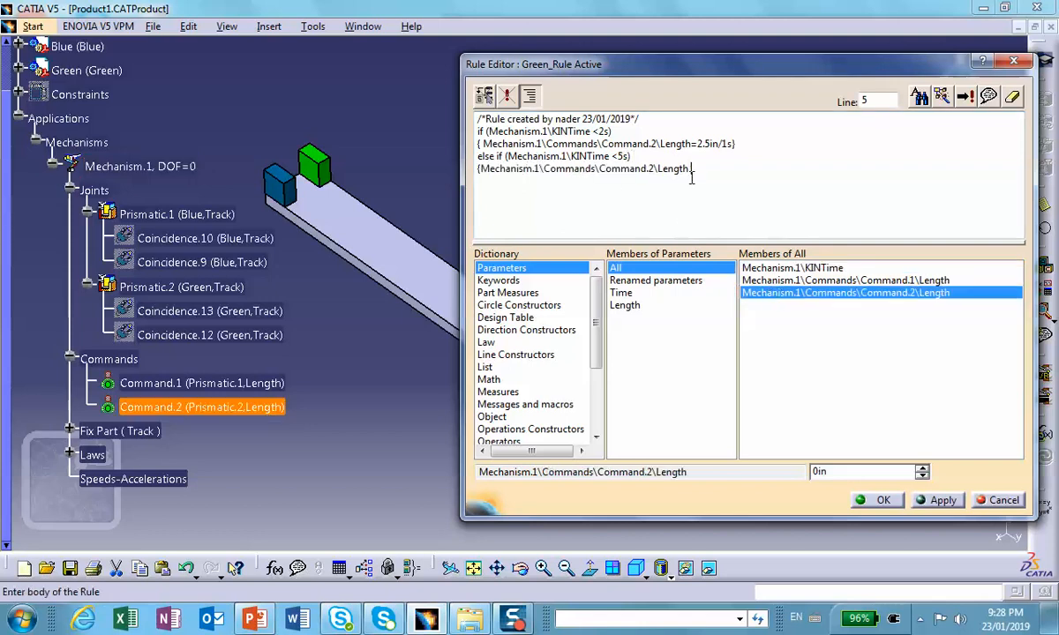
pyautogui.write('=5in}')
# - Add a final else line without any condition below the 5in assignment
pyautogui.press('Return')
pyautogui.write('else if (')
pyautogui.doubleClick(790, 267)
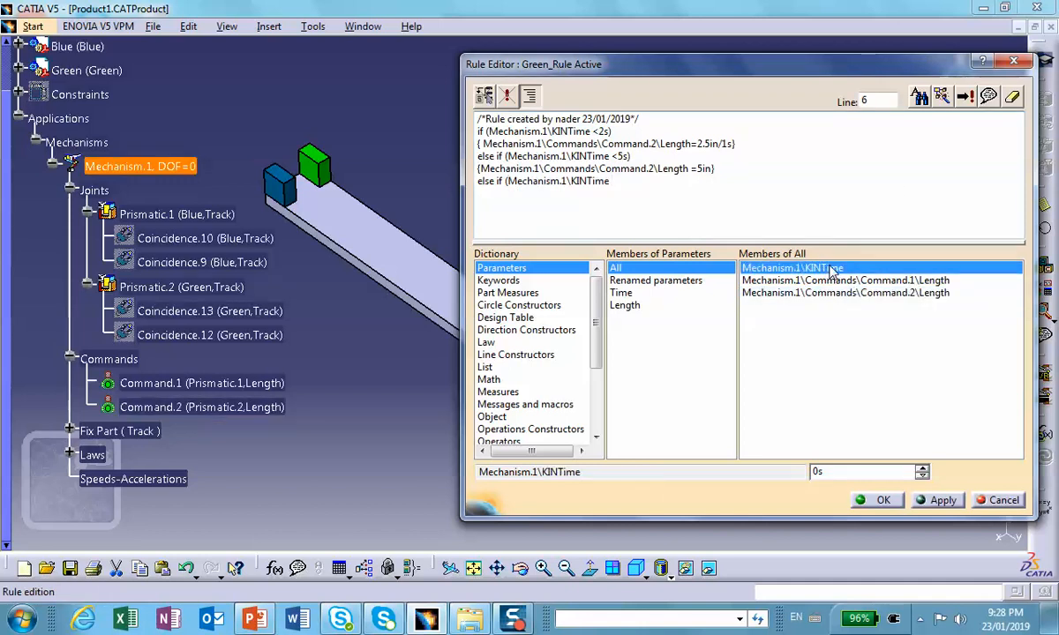
pyautogui.click(730, 204)
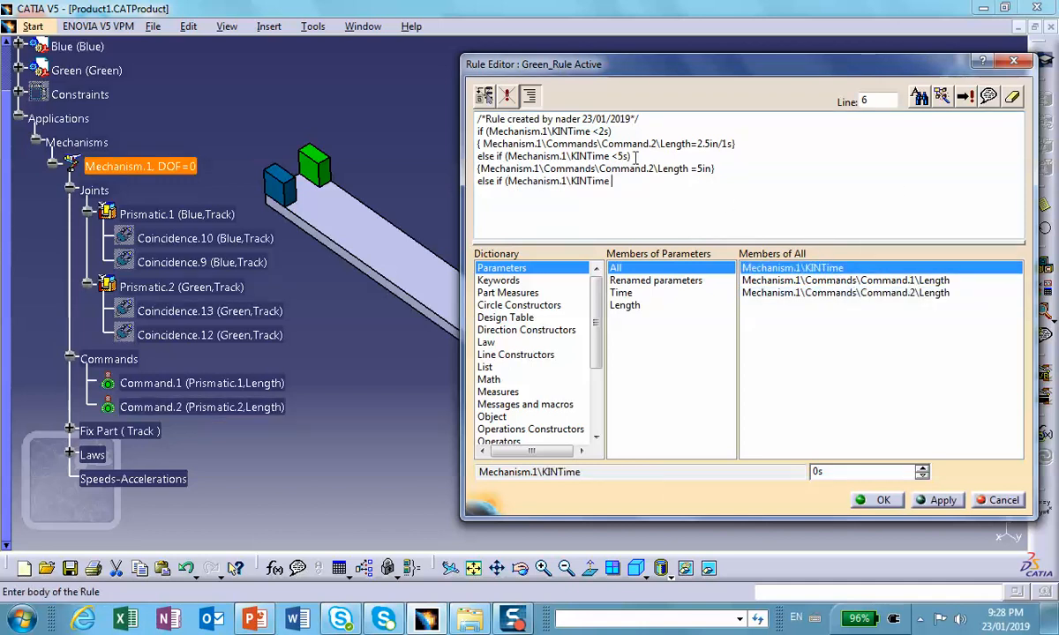
pyautogui.press('BackSpace')
pyautogui.press('BackSpace')
pyautogui.press('BackSpace')
pyautogui.press('BackSpace')
pyautogui.press('BackSpace')
pyautogui.press('BackSpace')
pyautogui.press('BackSpace')
pyautogui.press('BackSpace')
pyautogui.press('BackSpace')
pyautogui.press('BackSpace')
pyautogui.press('BackSpace')
pyautogui.press('BackSpace')
pyautogui.press('BackSpace')
pyautogui.press('BackSpace')
pyautogui.press('BackSpace')
pyautogui.press('BackSpace')
pyautogui.press('BackSpace')
pyautogui.press('BackSpace')
pyautogui.press('BackSpace')
pyautogui.press('BackSpace')
pyautogui.press('BackSpace')
pyautogui.press('BackSpace')
pyautogui.press('BackSpace')
pyautogui.press('BackSpace')
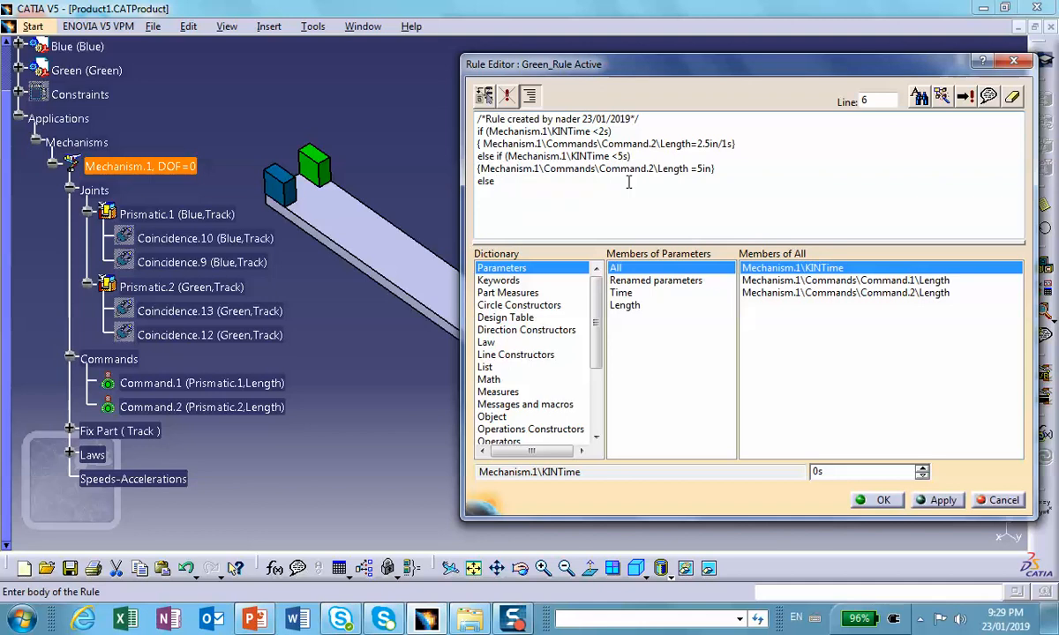
# - Open a brace below the else line and enter Mechanism.1\Commands\Command.2\Length=5in+(Mechanism.1\KINTime
pyautogui.press('Return')
pyautogui.write('{')
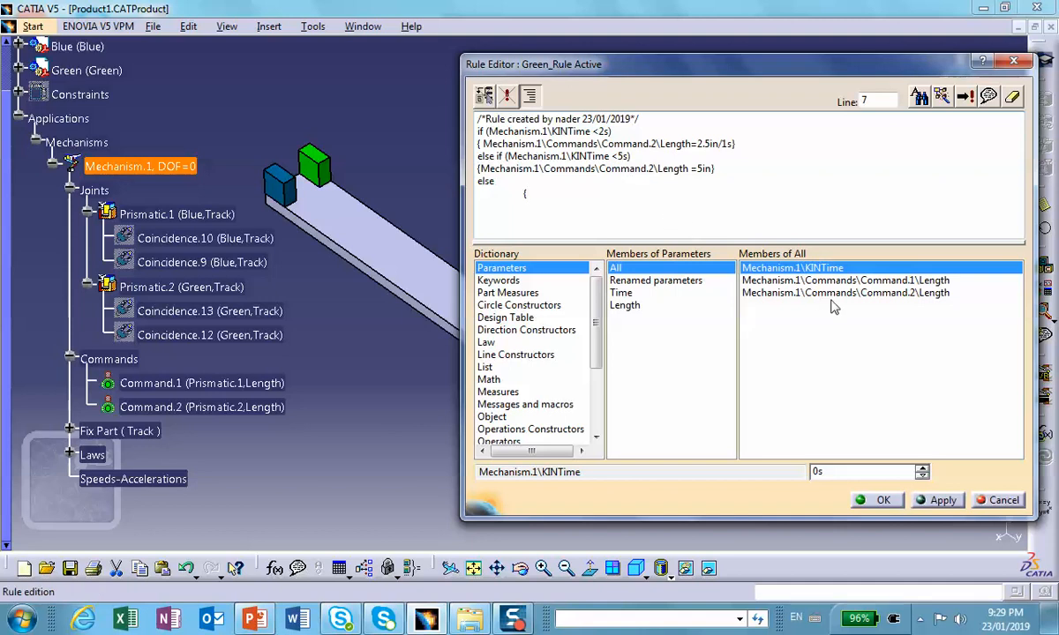
pyautogui.doubleClick(782, 293)
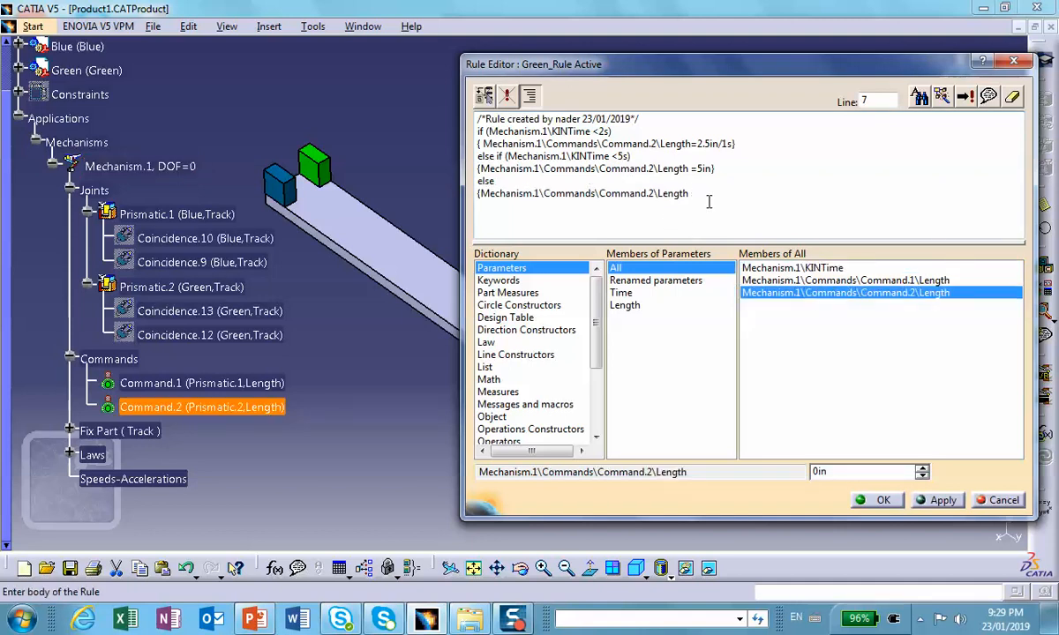
pyautogui.write('=5in')
pyautogui.write('}')
pyautogui.write('(')
pyautogui.doubleClick(751, 268)
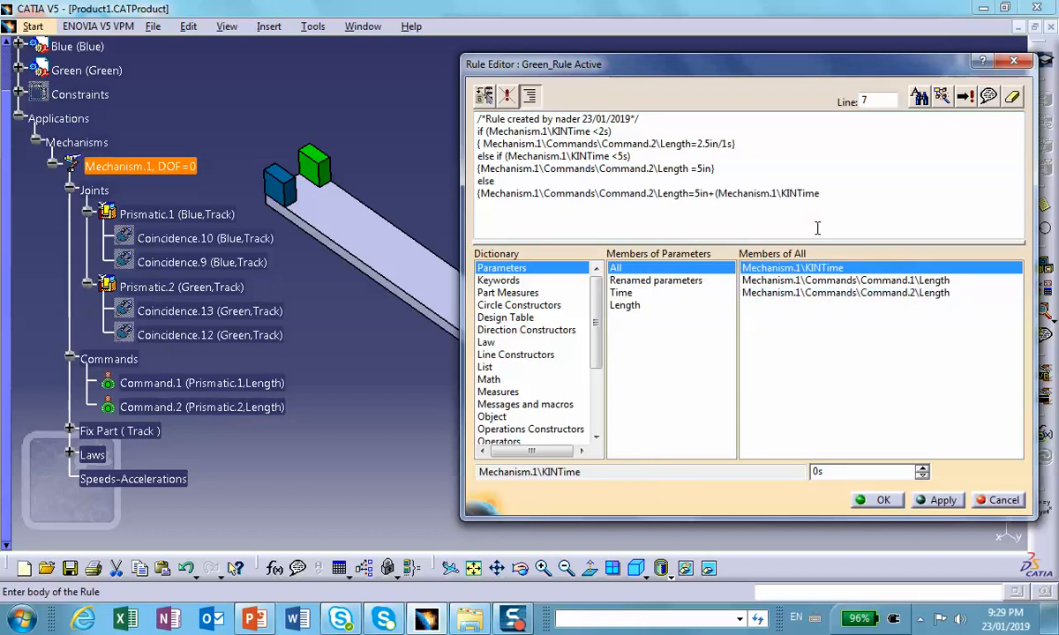
# - Complete the else assignment with -9s), close its curly brace and accept the green rule, dismissing the units message
pyautogui.write('-')
pyautogui.press('BackSpace')
pyautogui.press('BackSpace')
pyautogui.write('9s')
pyautogui.write(')')
pyautogui.write(')')
pyautogui.click(882, 500)
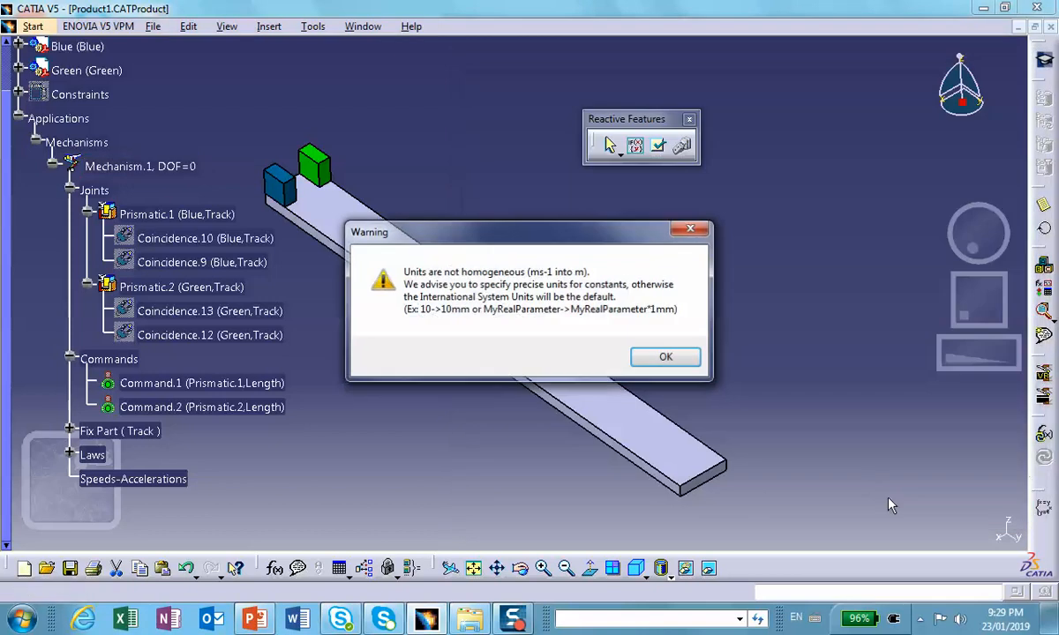
pyautogui.click(666, 360)
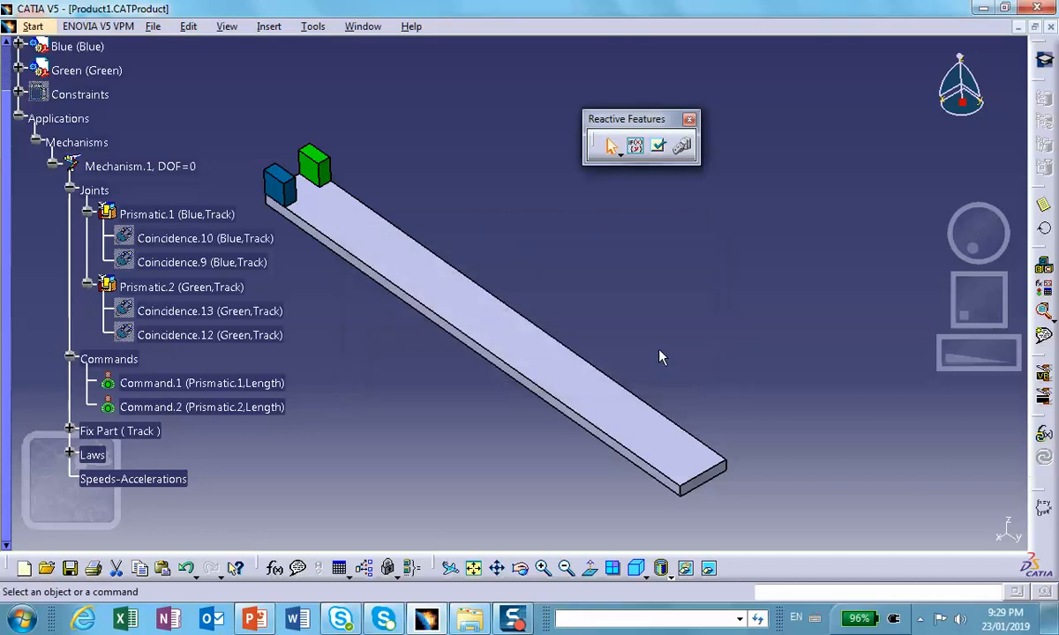
# - Expand the Laws of Mechanism.1 in the tree and reopen Green_Rule for editing
pyautogui.click(190, 388)
pyautogui.scroll(-2, 220, 418)
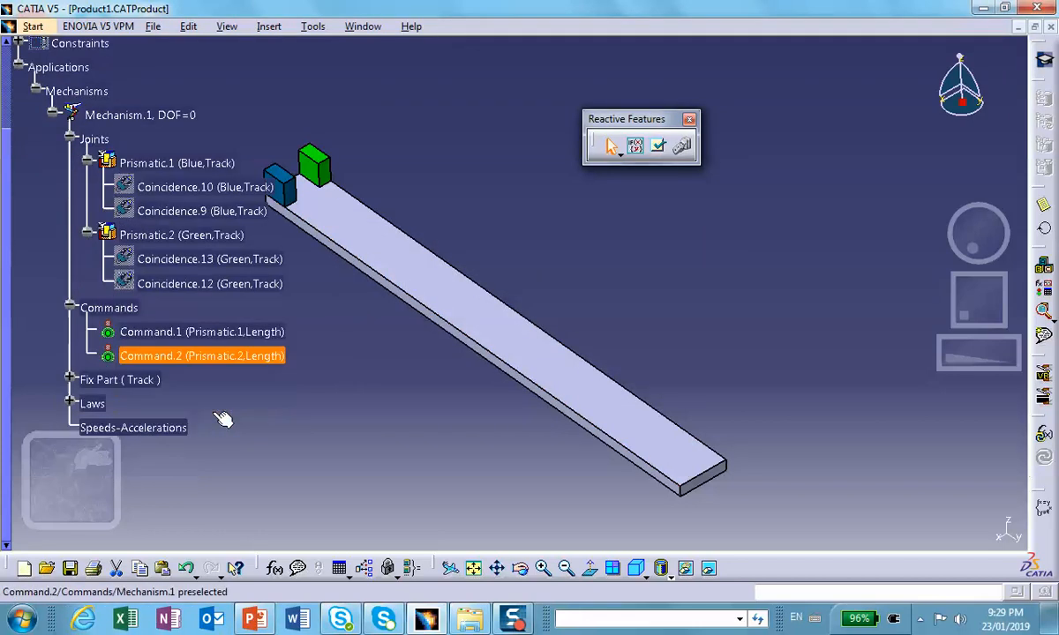
pyautogui.click(69, 353)
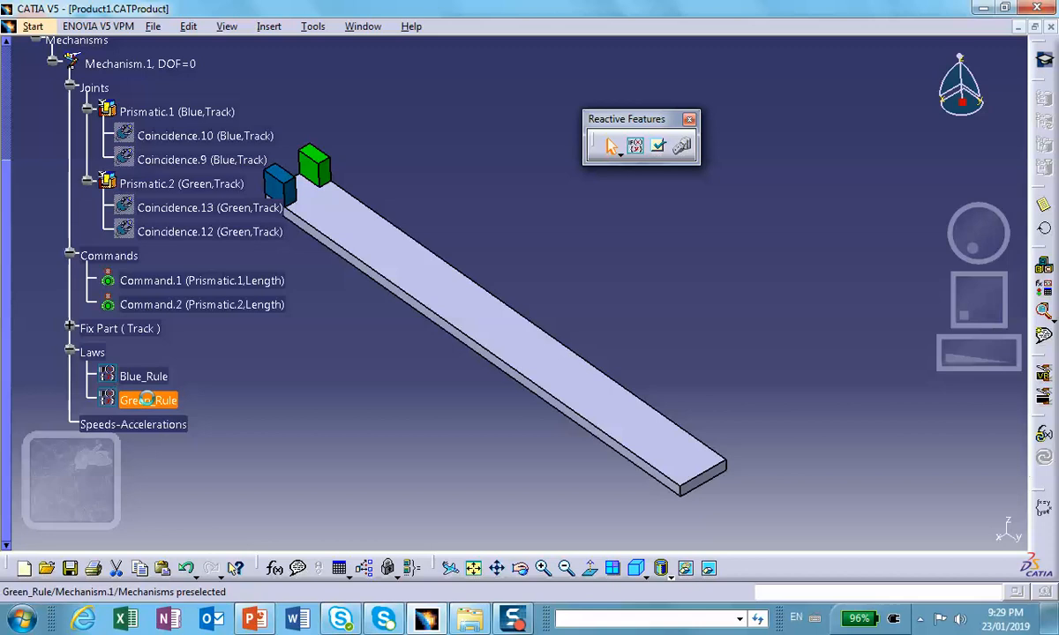
pyautogui.click(146, 400)
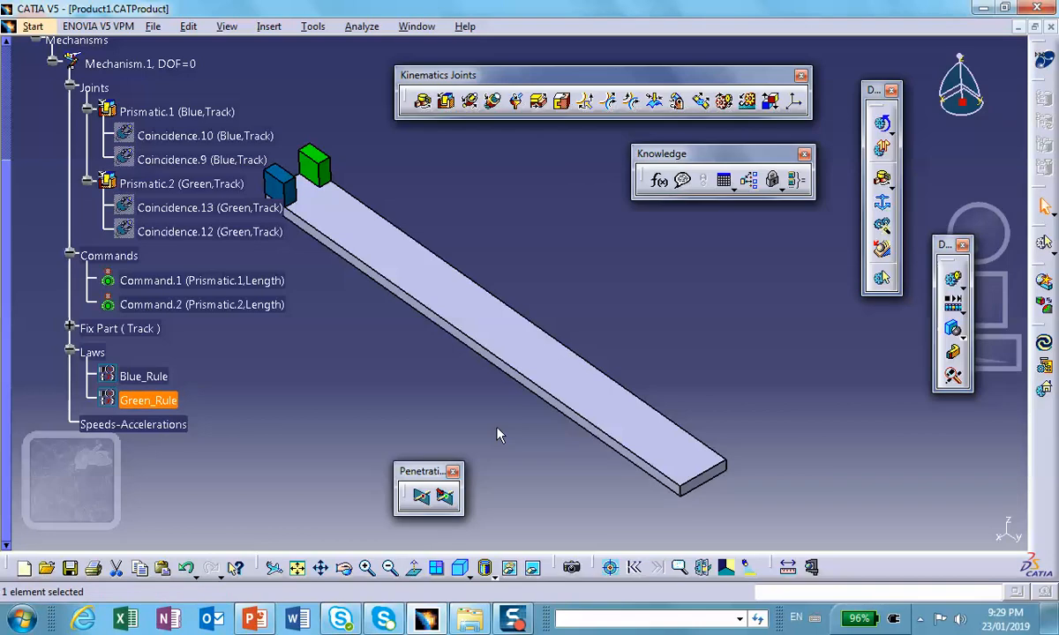
pyautogui.doubleClick(141, 395)
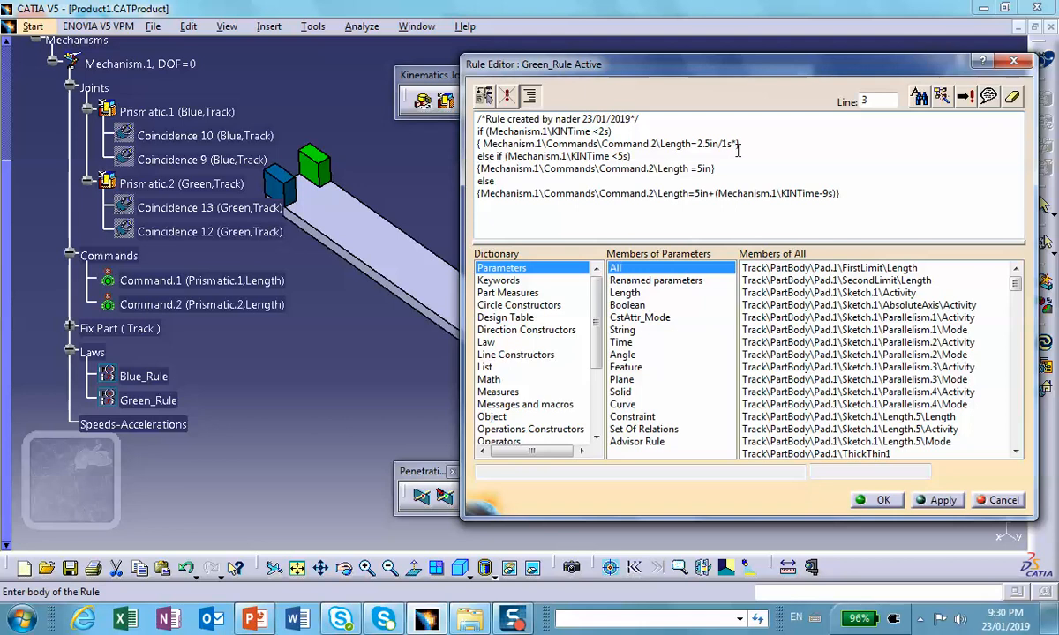
# - Multiply 2.5in/1s in the first assignment of the green rule by Mechanism.1\KINTime
pyautogui.write('*')
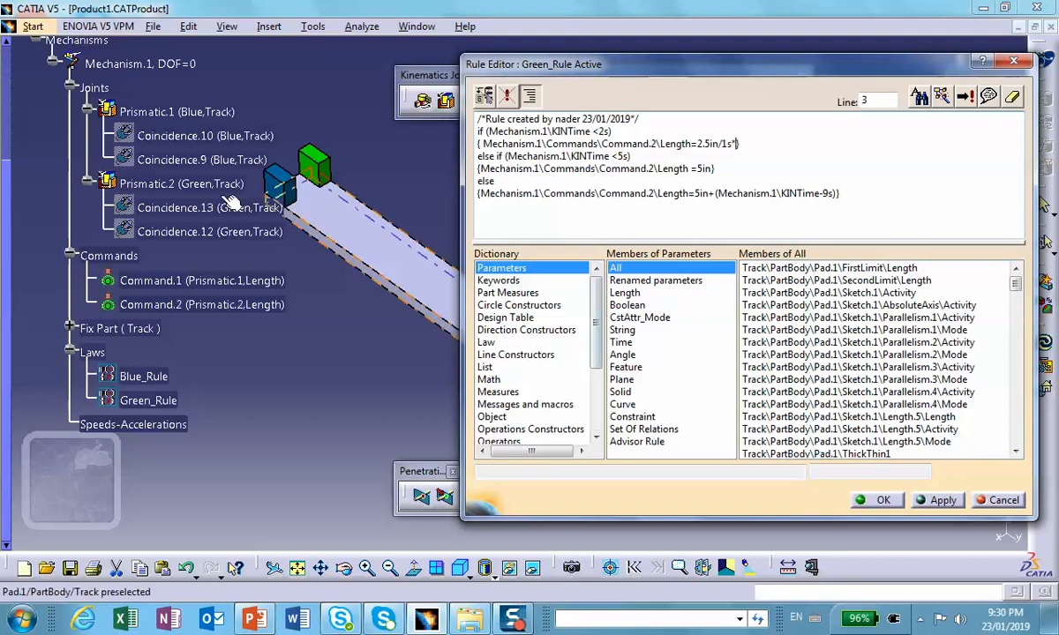
pyautogui.click(142, 68)
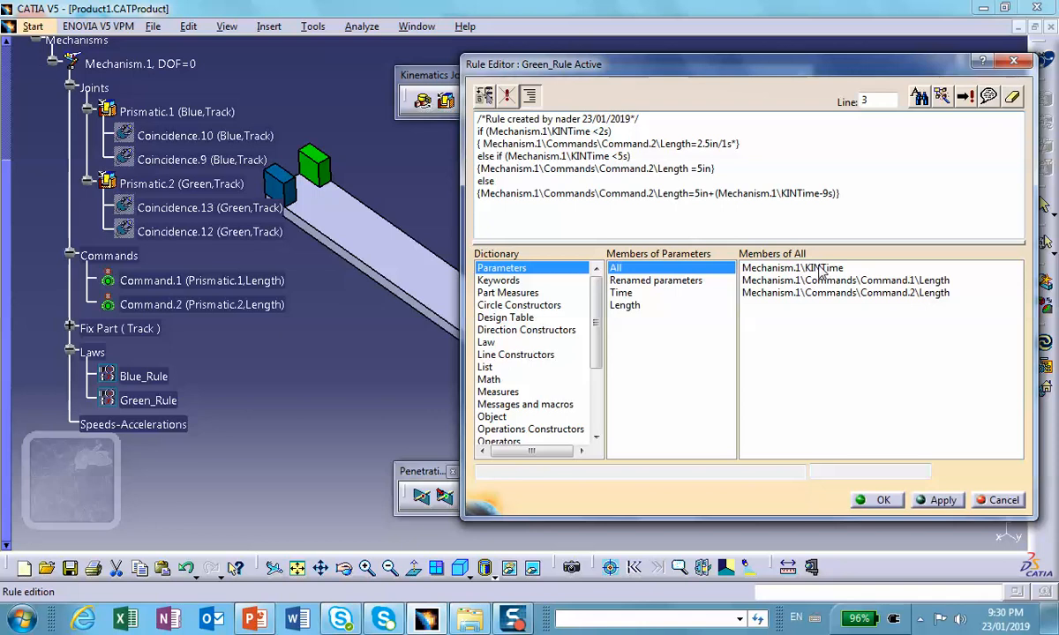
pyautogui.doubleClick(821, 269)
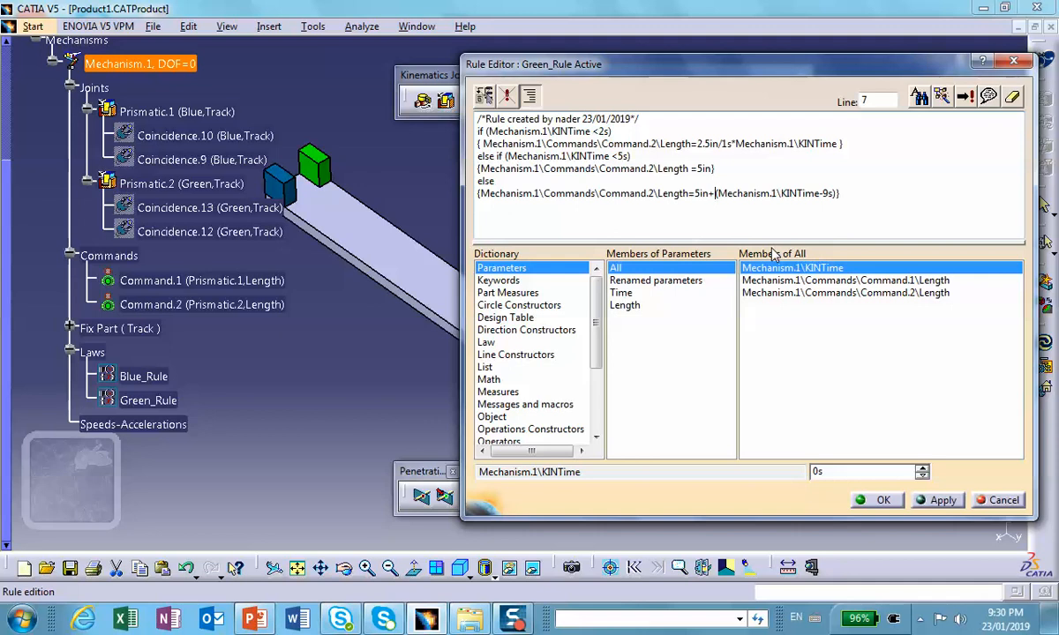
# - Insert 3in/1s* before the parenthesis in the else assignment, change its subtracted time to 5s, and accept the rule
pyautogui.write('3in')
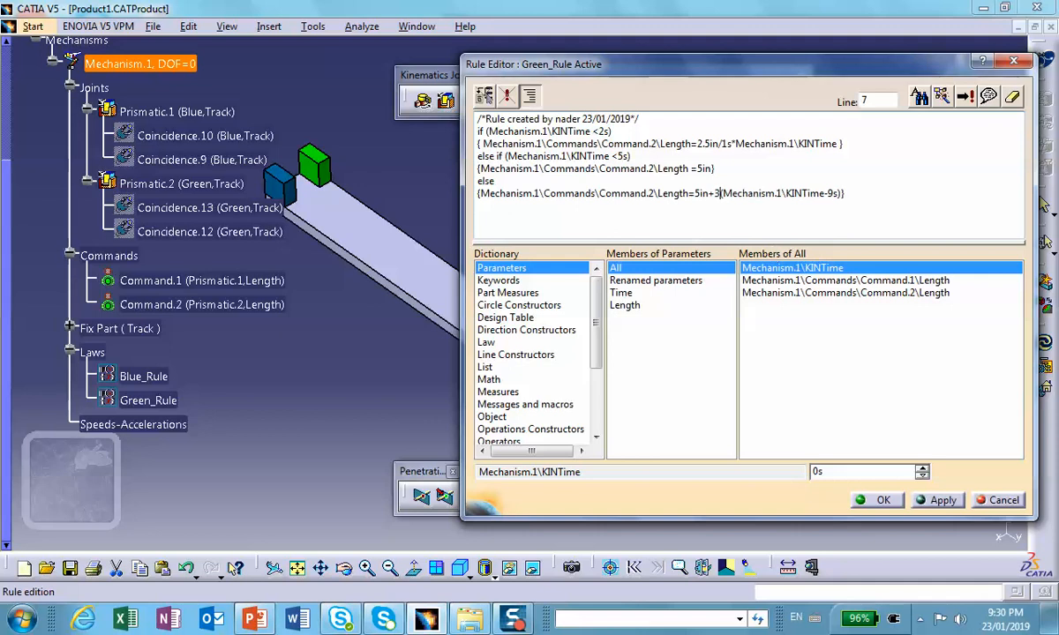
pyautogui.write('/1s')
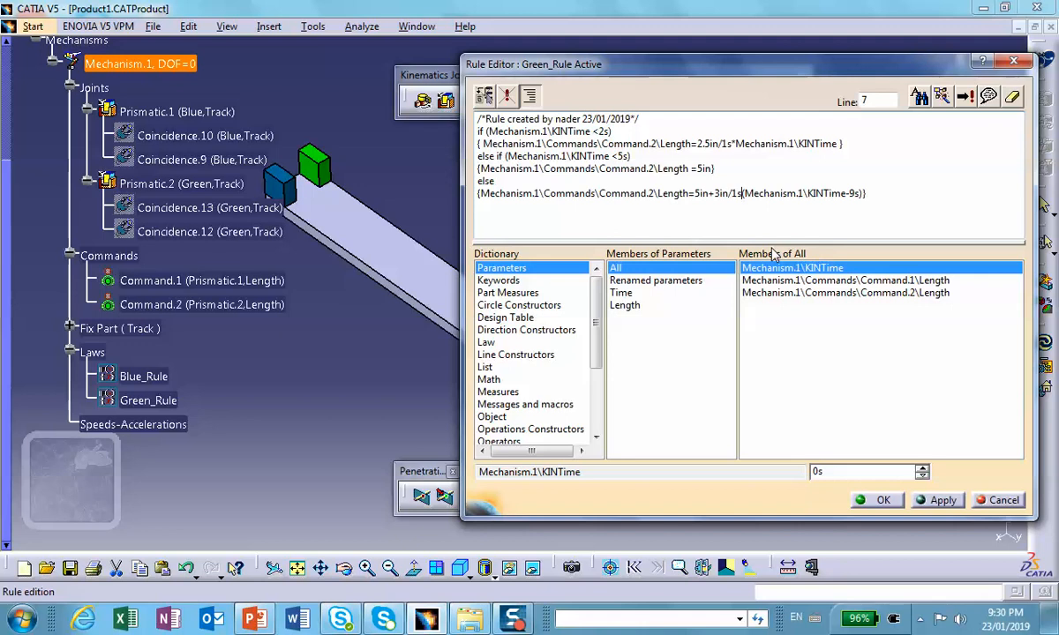
pyautogui.write('*')
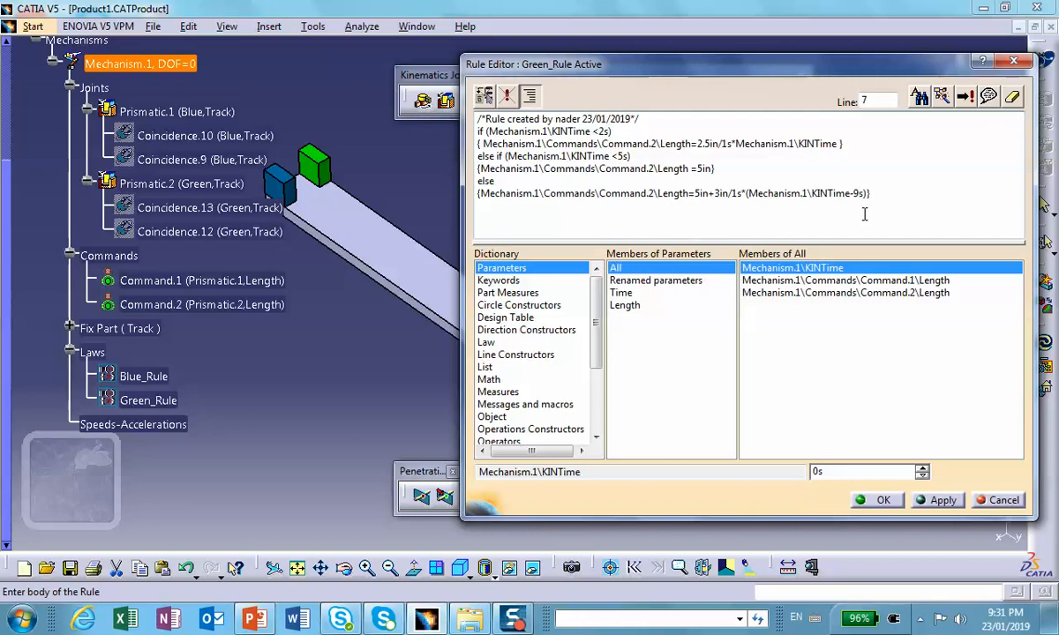
pyautogui.write('5')
pyautogui.click(884, 500)
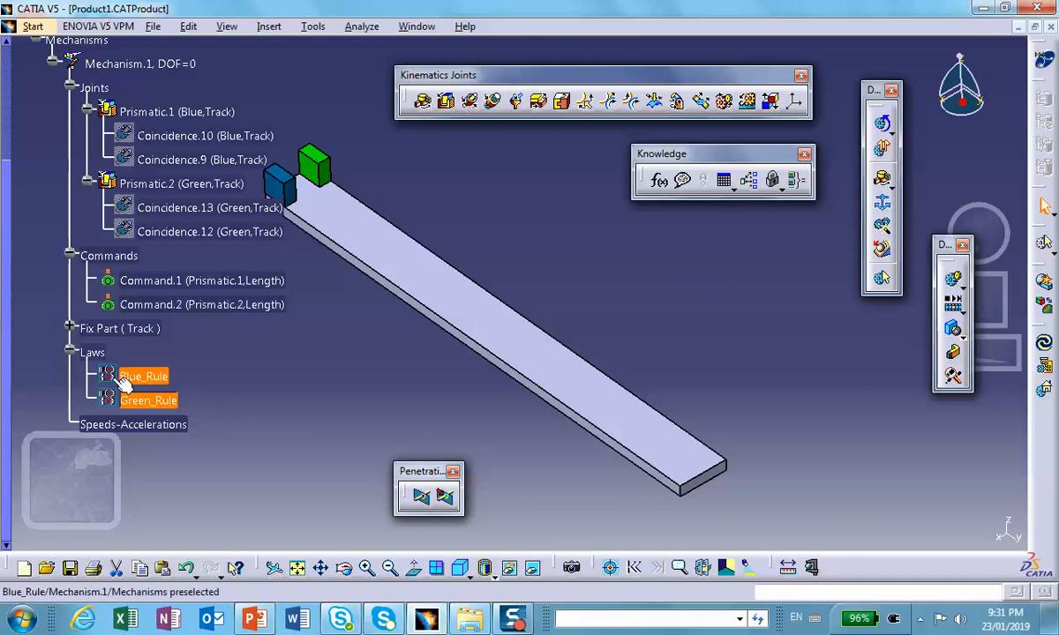
pyautogui.click(695, 275)
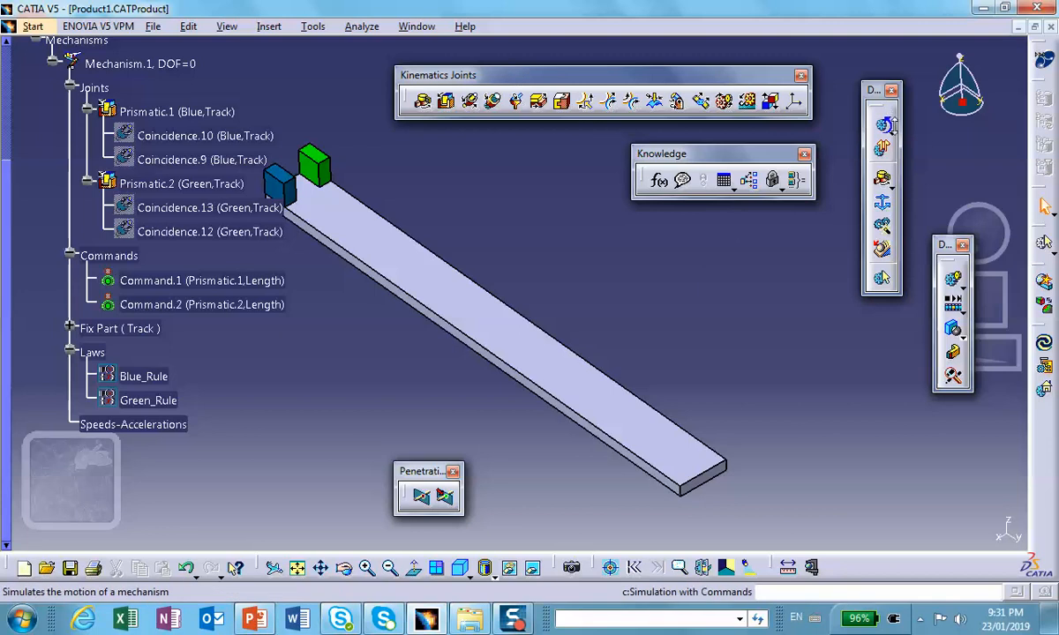
pyautogui.click(892, 133)
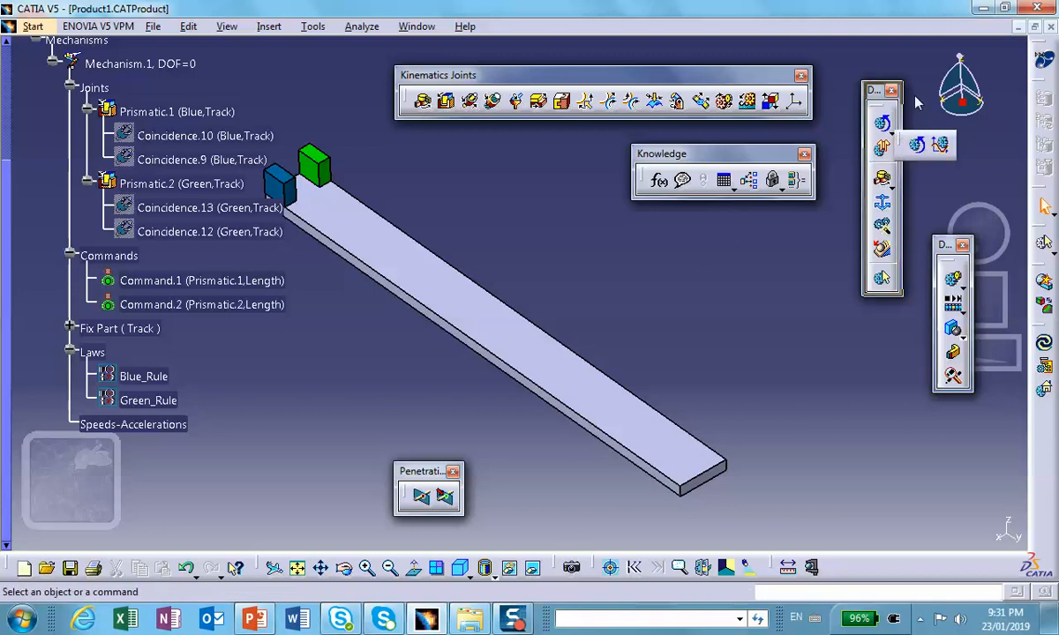
pyautogui.click(916, 99)
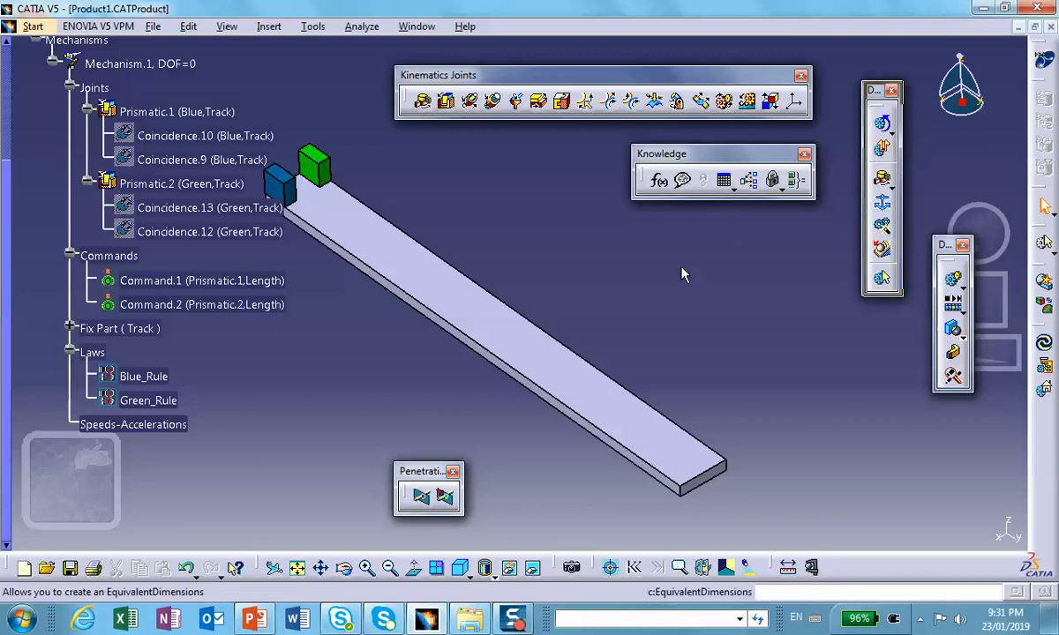
# - Create a Speed and Acceleration sensor named Blue_Rul2 with Track as reference product and a point on the blue block
pyautogui.click(882, 254)
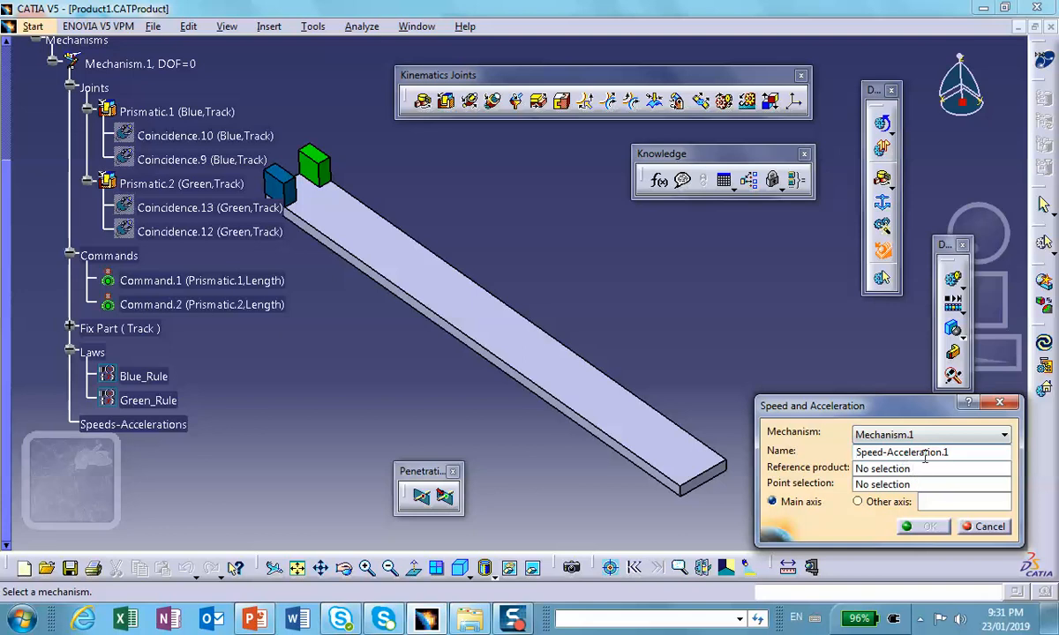
pyautogui.moveTo(945, 448); pyautogui.dragTo(695, 426)
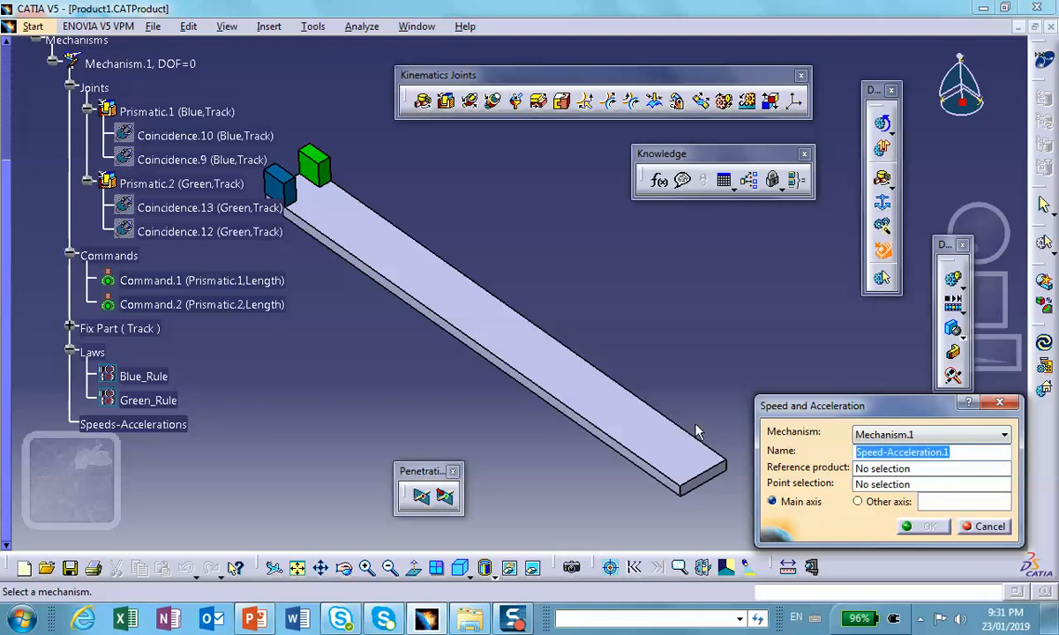
pyautogui.write('Blue_Rul2')
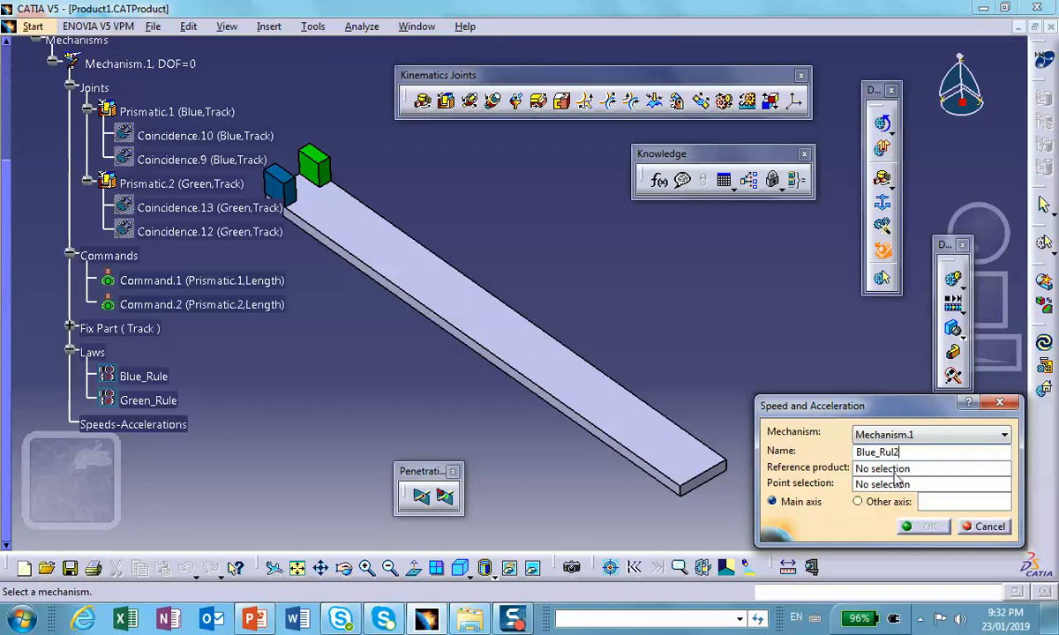
pyautogui.click(851, 468)
pyautogui.click(636, 436)
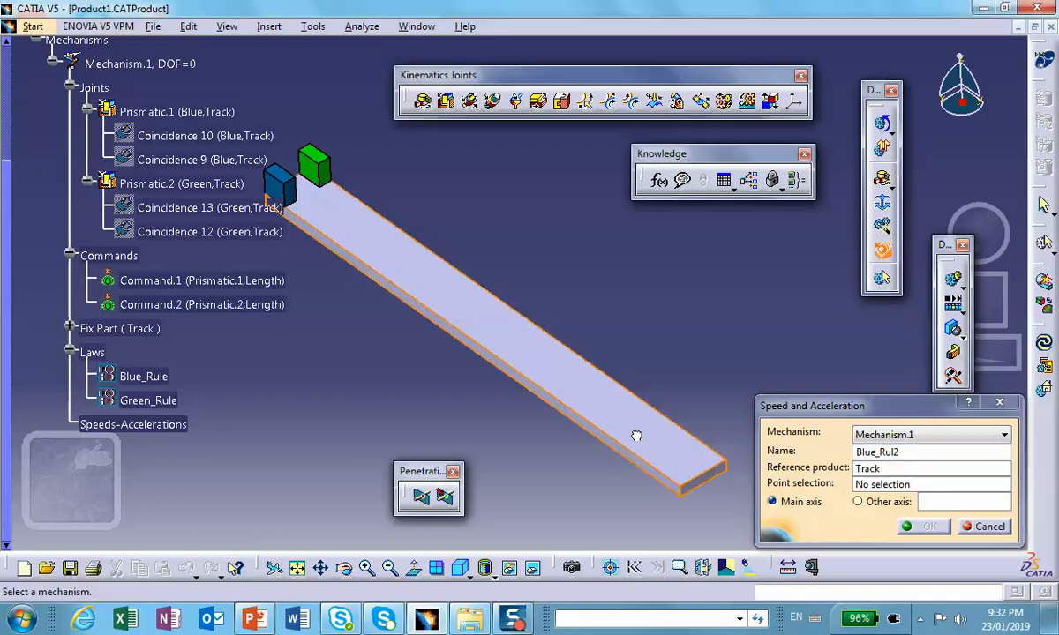
pyautogui.click(918, 486)
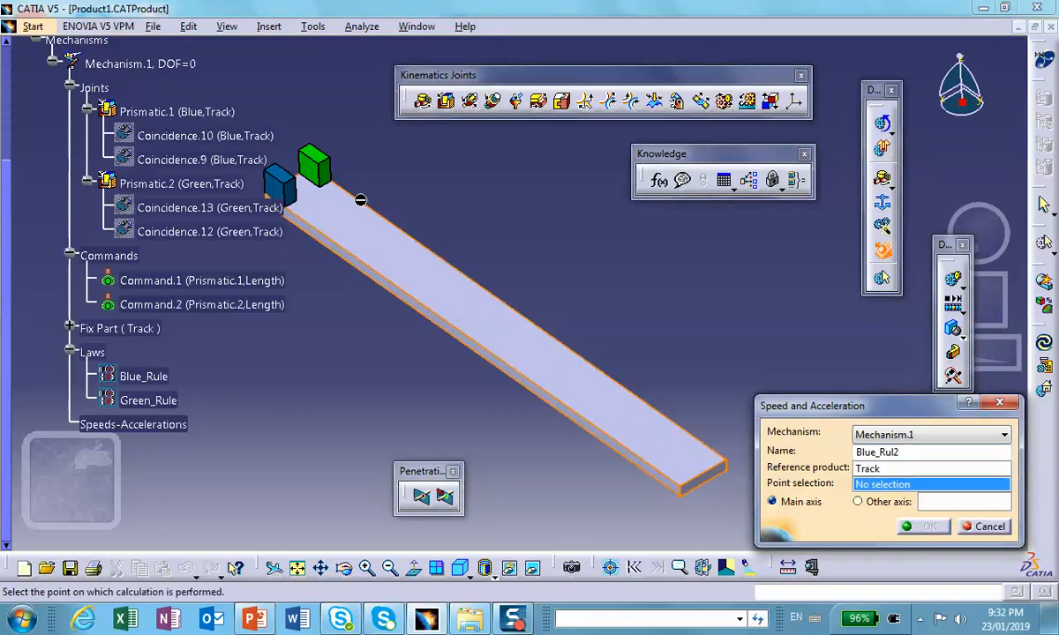
pyautogui.click(294, 187)
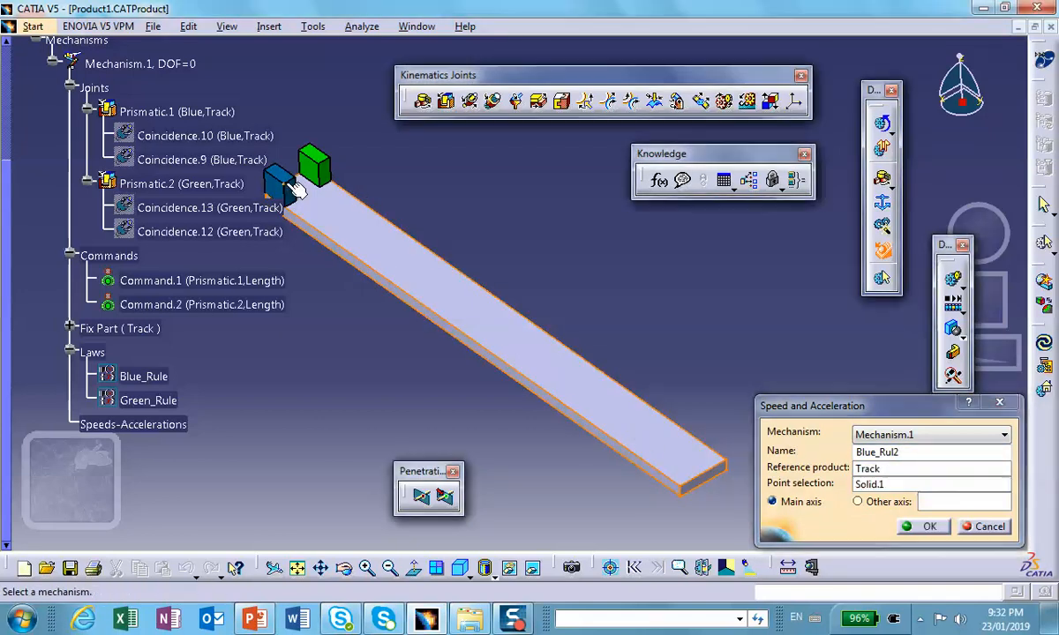
pyautogui.click(925, 526)
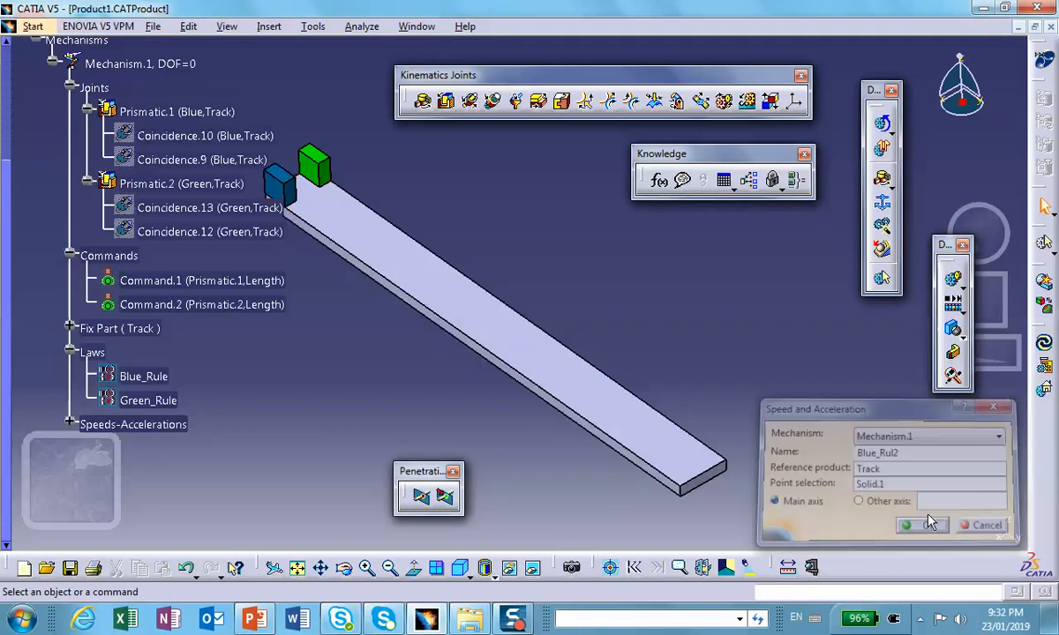
# - Create a Speed and Acceleration sensor named Green_Rule with Track as reference product and a point on the green block, and expand Speeds-Accelerations
pyautogui.click(882, 249)
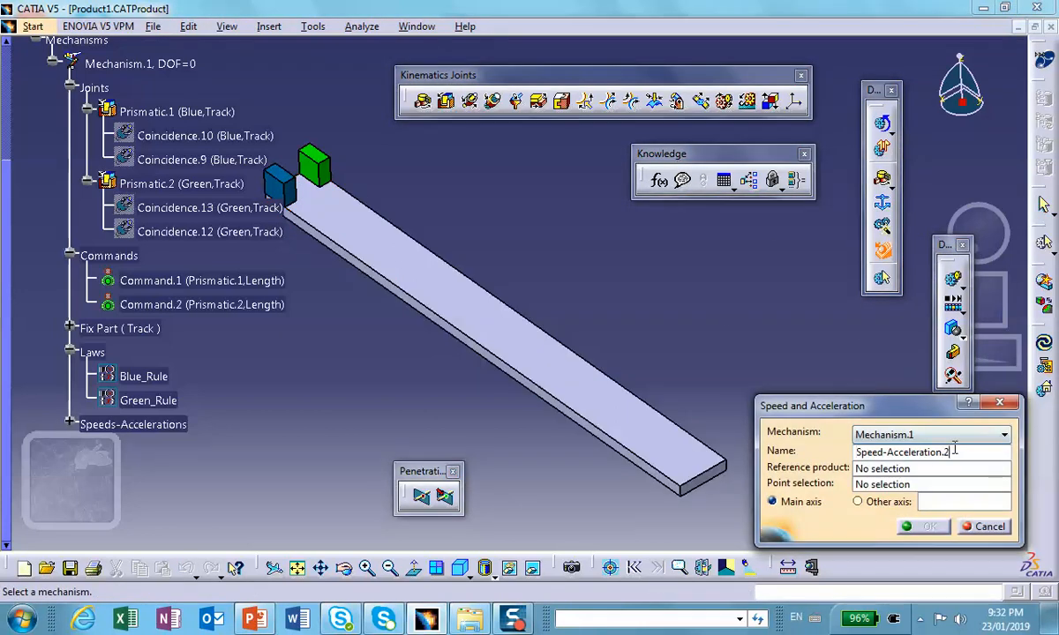
pyautogui.moveTo(954, 451); pyautogui.dragTo(804, 431)
pyautogui.write('Green_Rule')
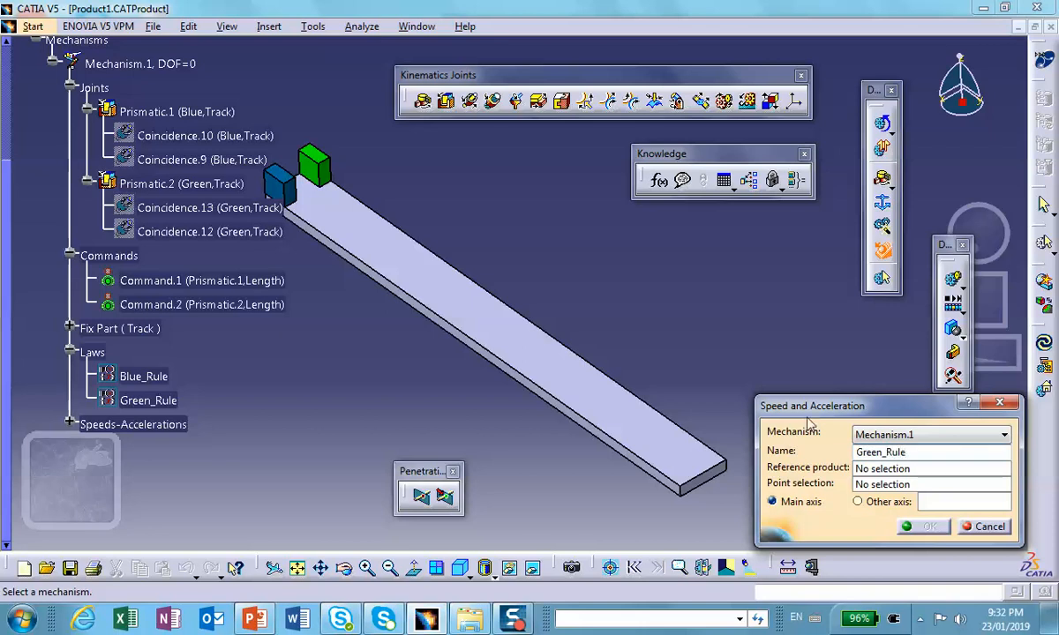
pyautogui.click(891, 468)
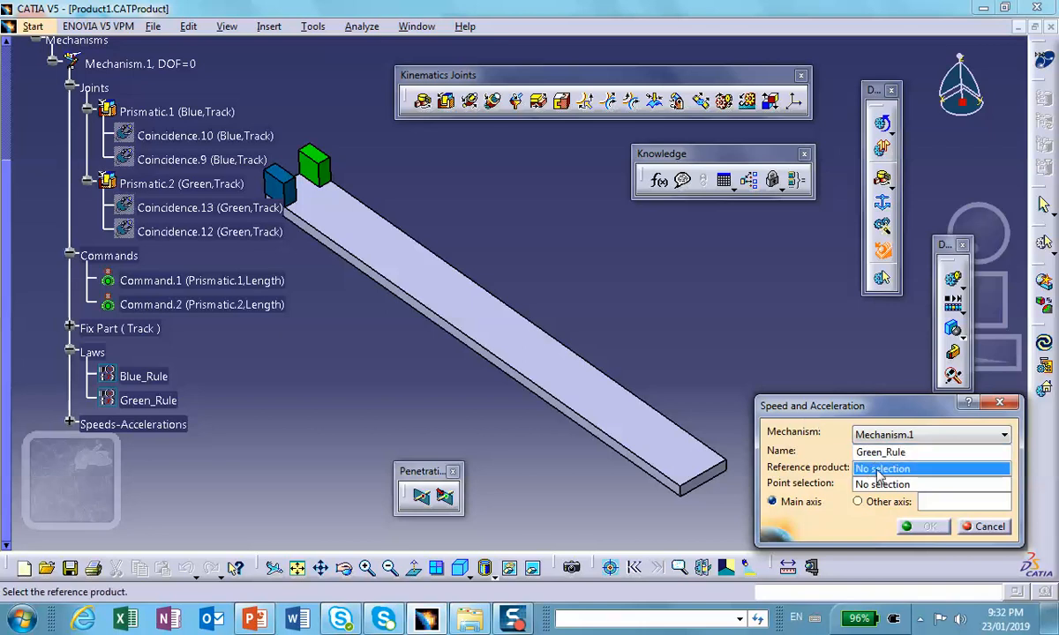
pyautogui.click(616, 415)
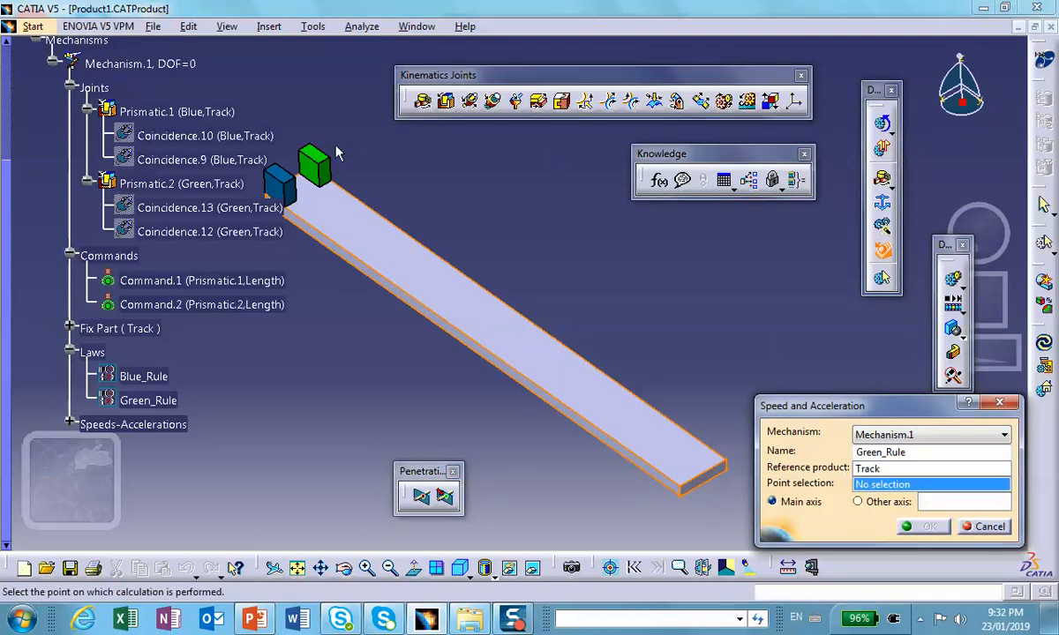
pyautogui.click(309, 162)
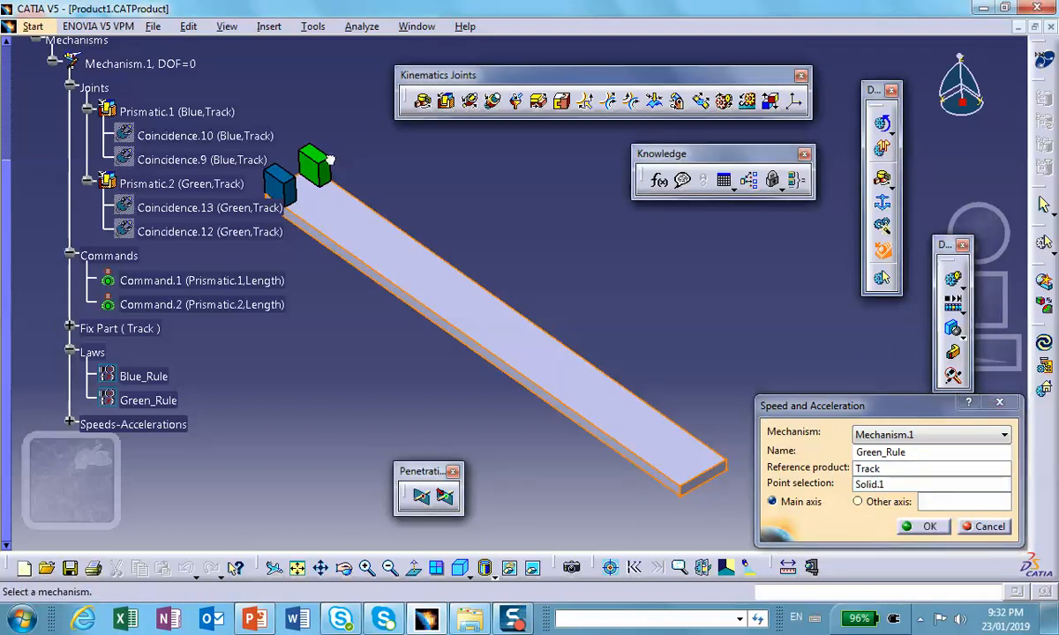
pyautogui.click(924, 527)
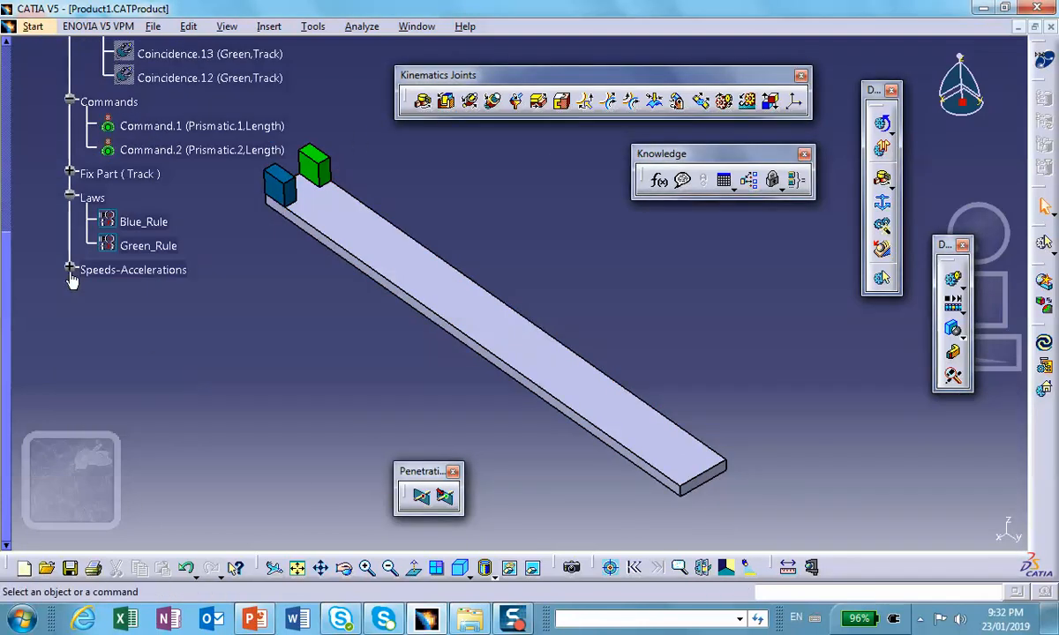
pyautogui.click(71, 271)
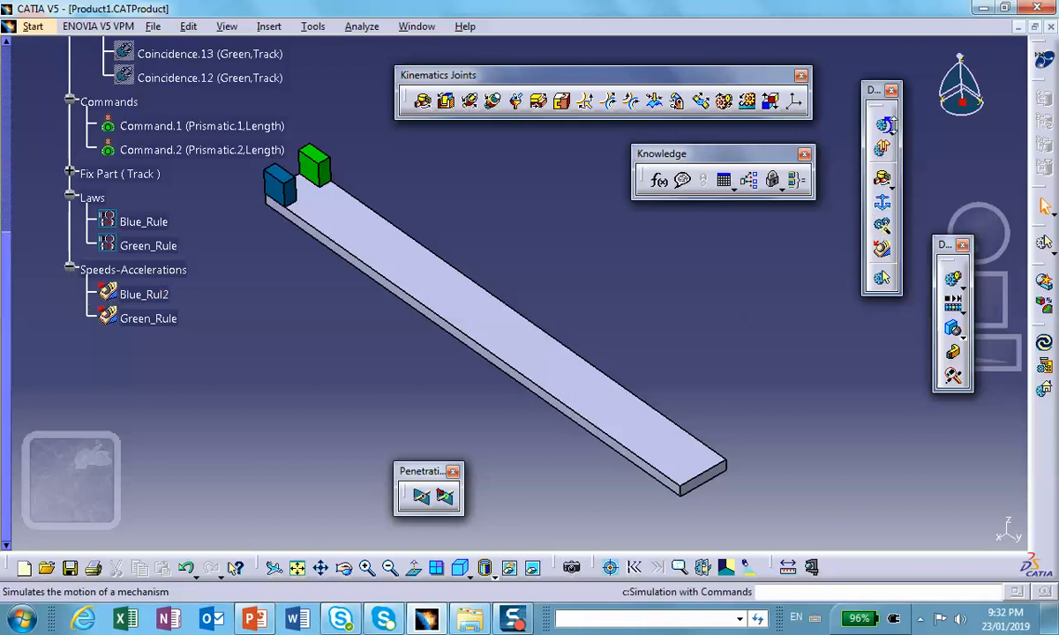
pyautogui.click(891, 132)
pyautogui.click(939, 141)
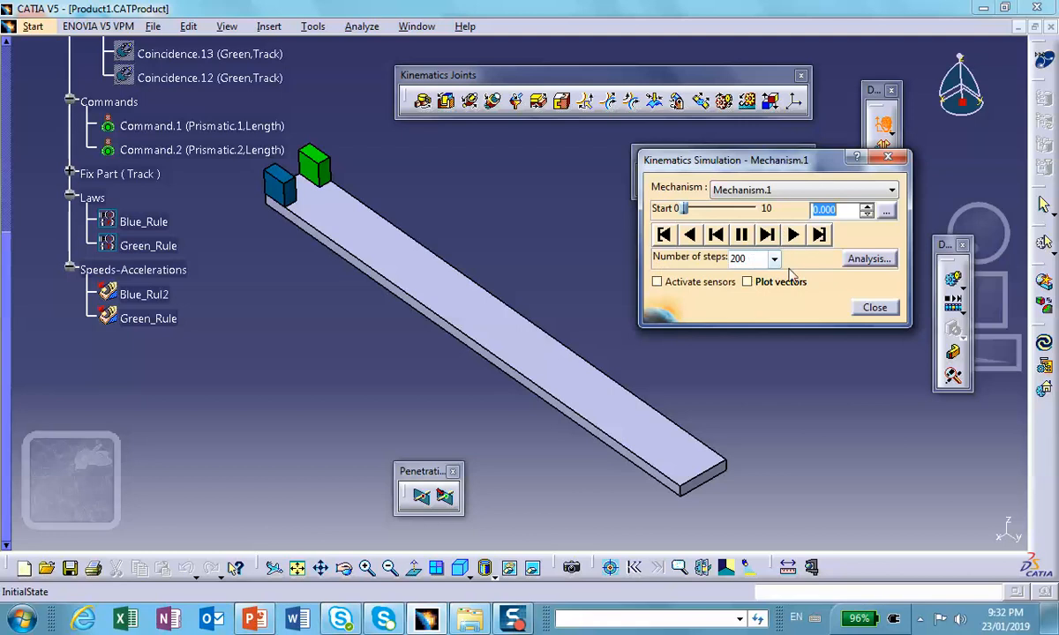
pyautogui.click(877, 308)
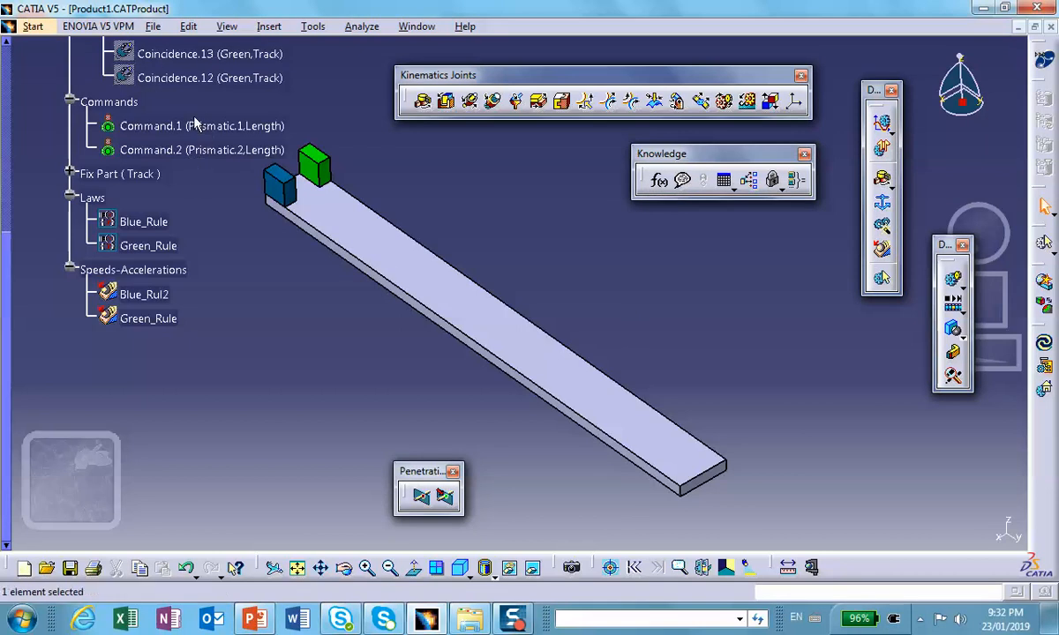
# - Review the Blue_Rule driving Command.1 through its command definition, leaving the rule text as it is
pyautogui.click(144, 223)
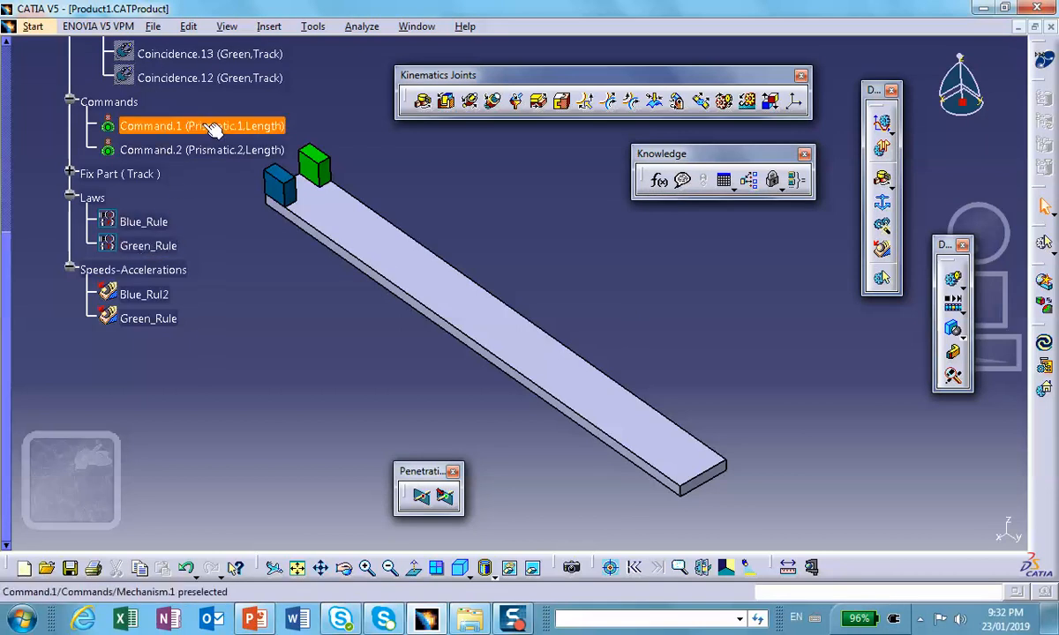
pyautogui.doubleClick(209, 126)
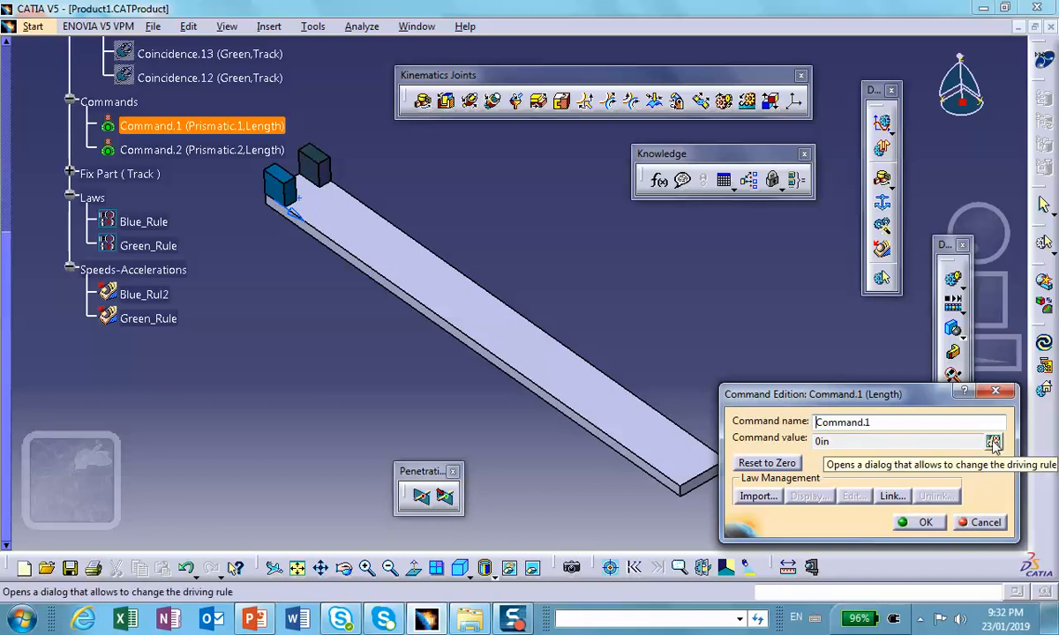
pyautogui.click(994, 442)
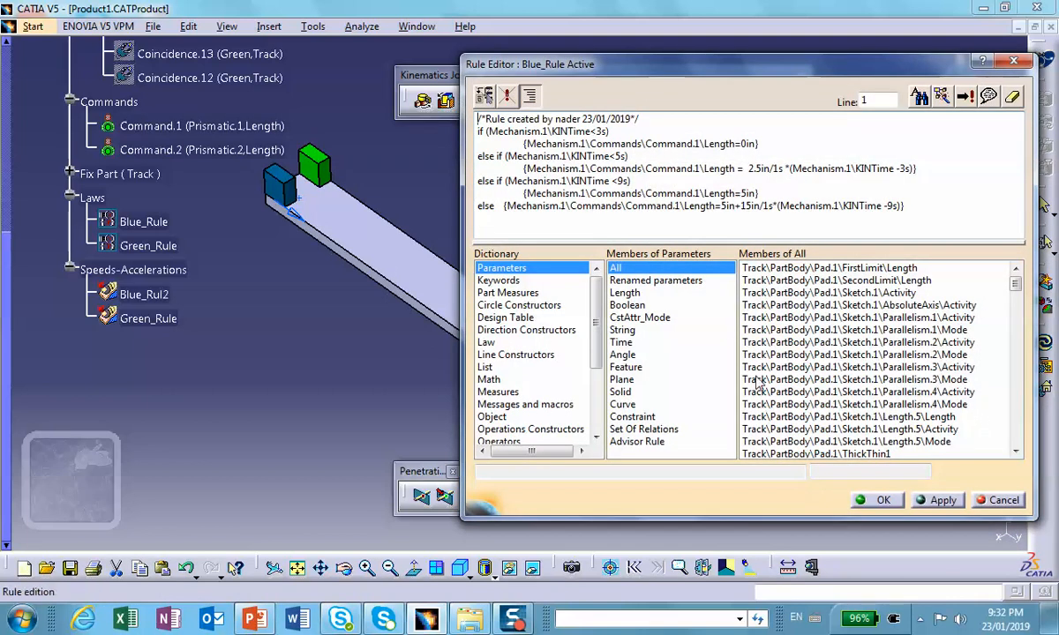
pyautogui.click(881, 503)
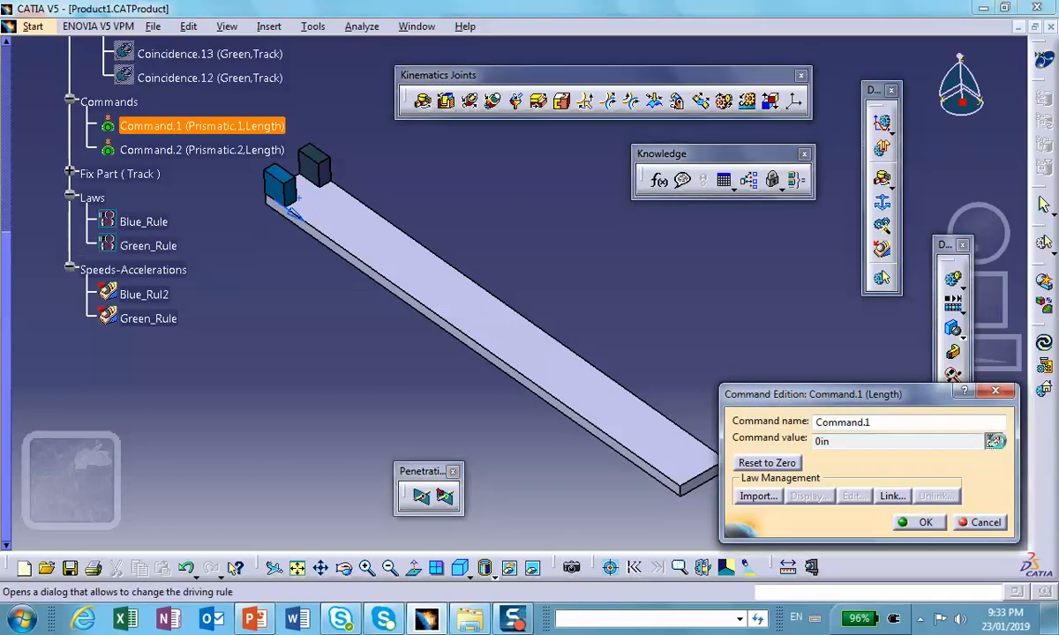
pyautogui.click(994, 443)
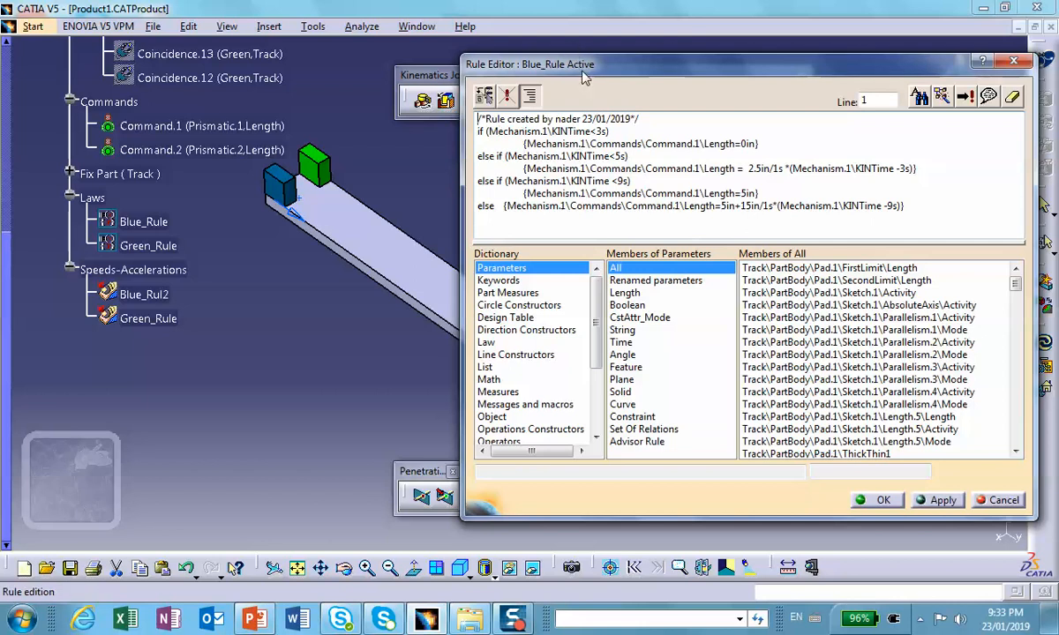
pyautogui.click(885, 500)
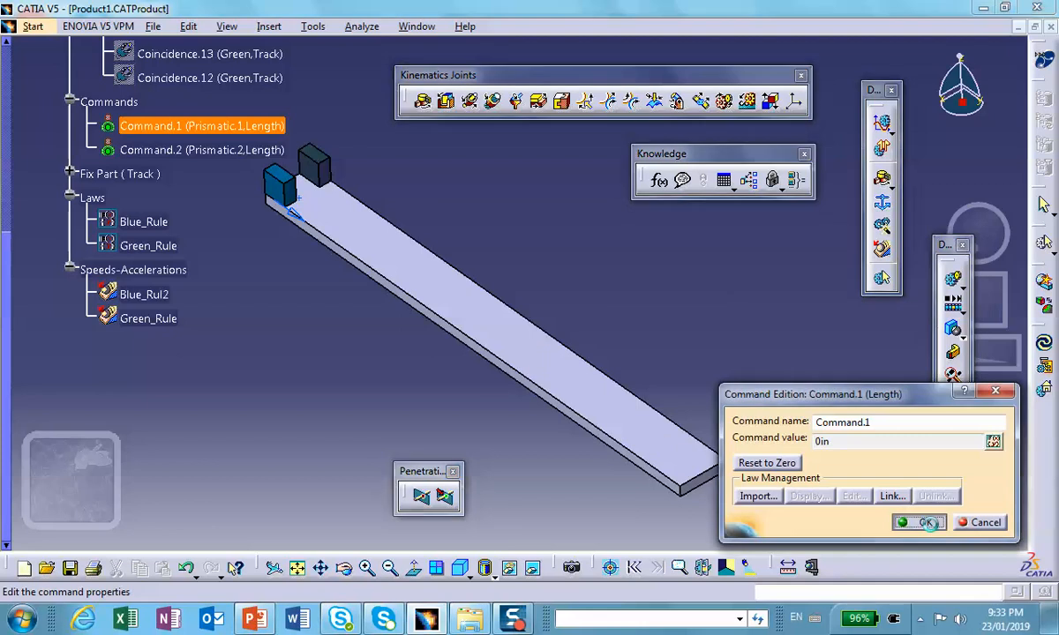
pyautogui.click(927, 523)
# - Review the Green_Rule driving Command.2 through its command definition, leaving the rule text as it is
pyautogui.click(152, 247)
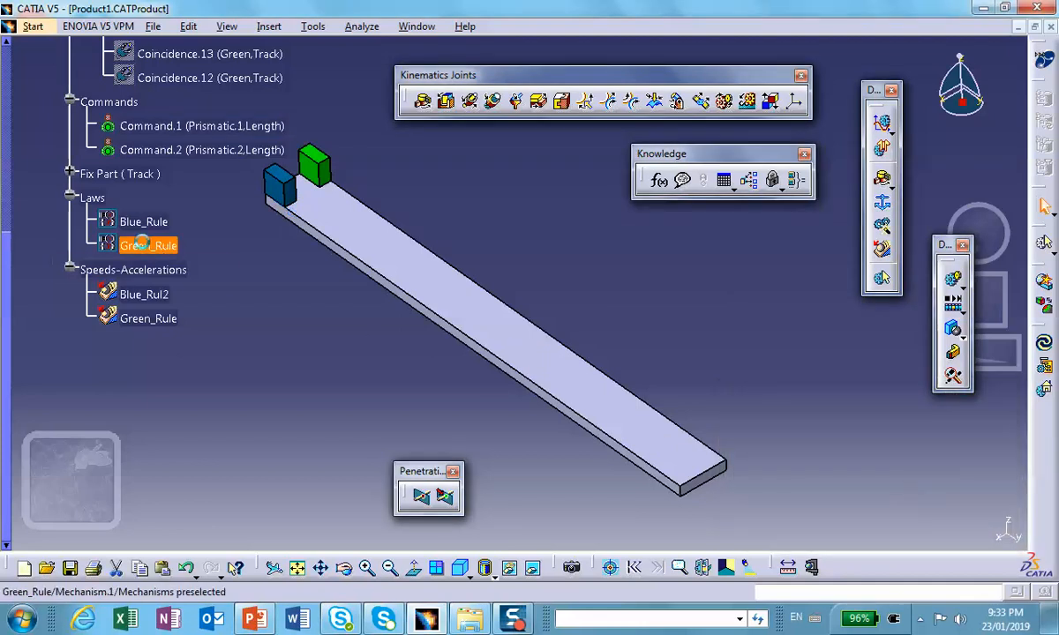
pyautogui.click(541, 236)
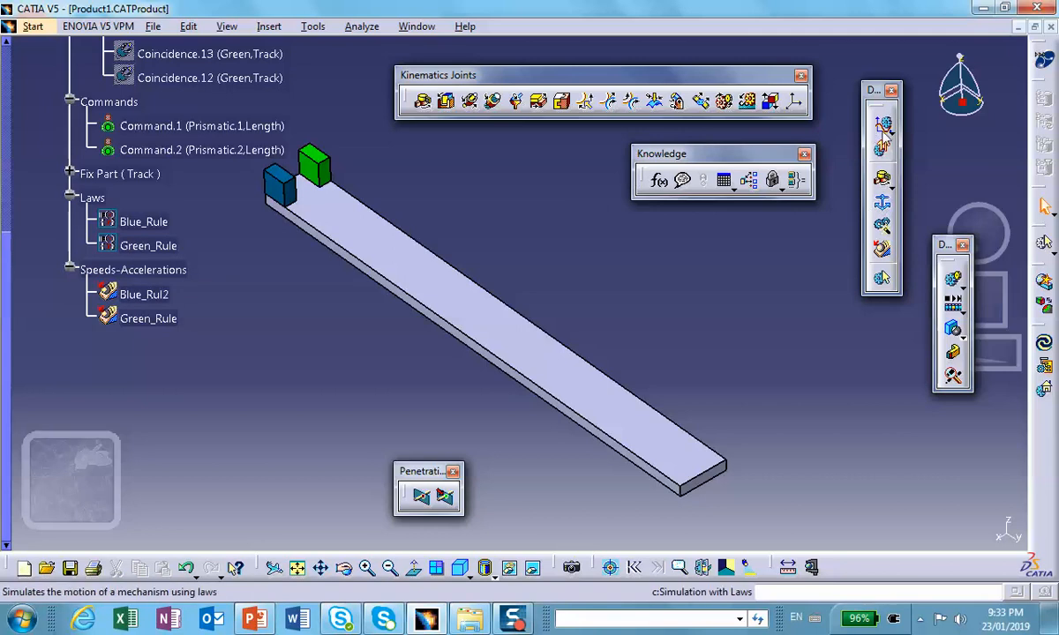
pyautogui.doubleClick(192, 150)
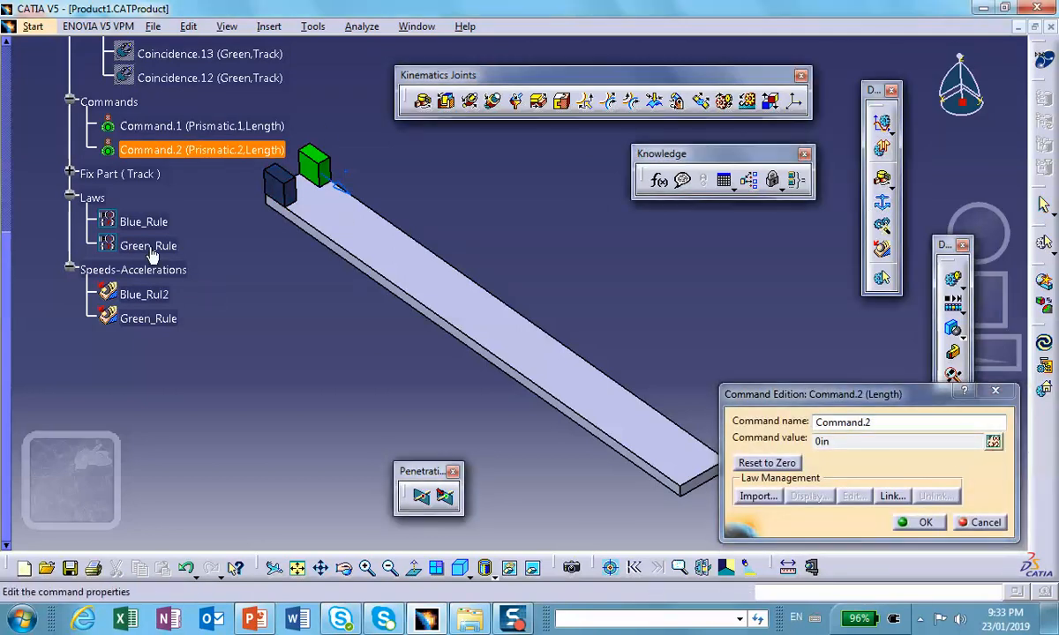
pyautogui.click(994, 442)
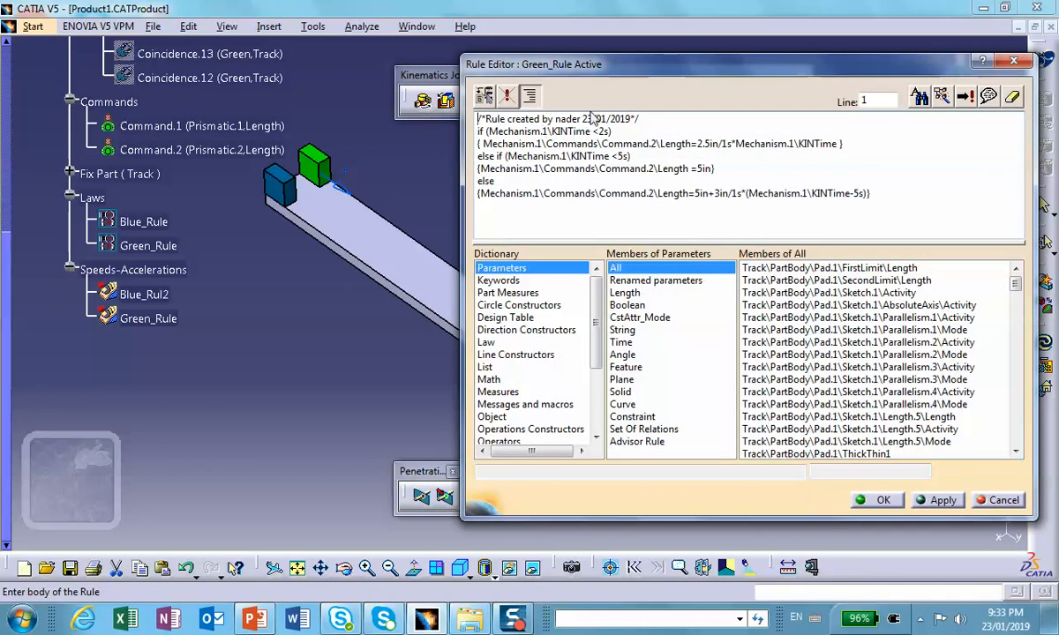
pyautogui.click(883, 499)
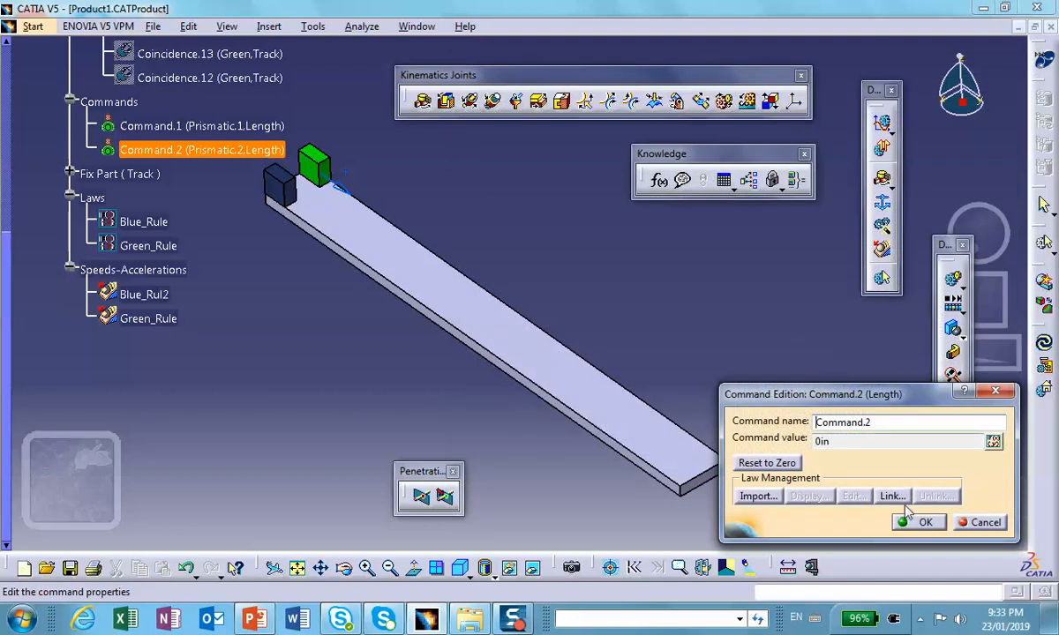
pyautogui.click(921, 523)
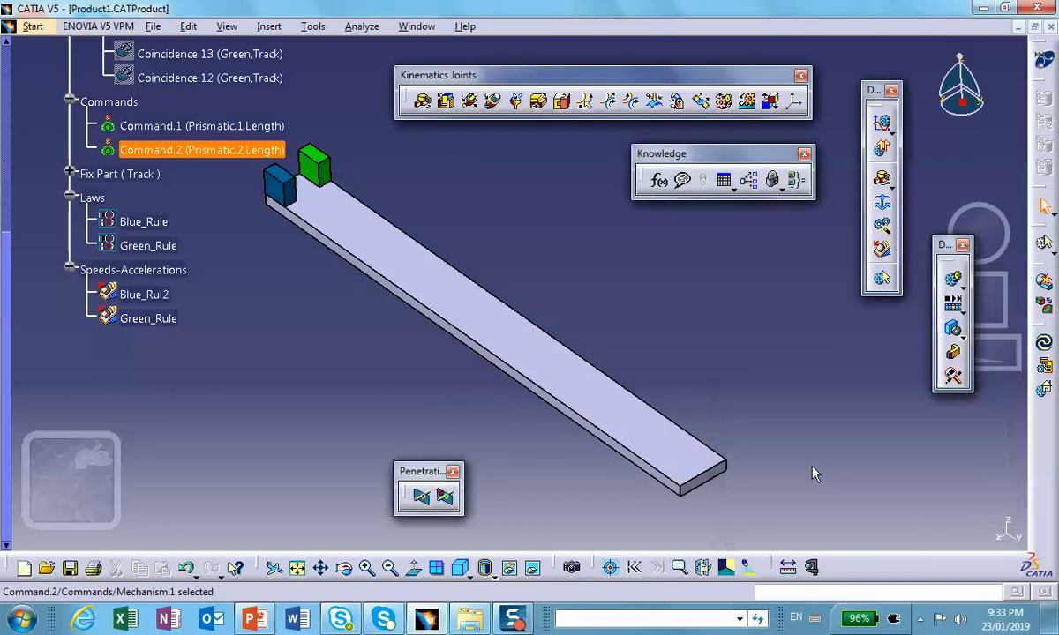
pyautogui.click(238, 326)
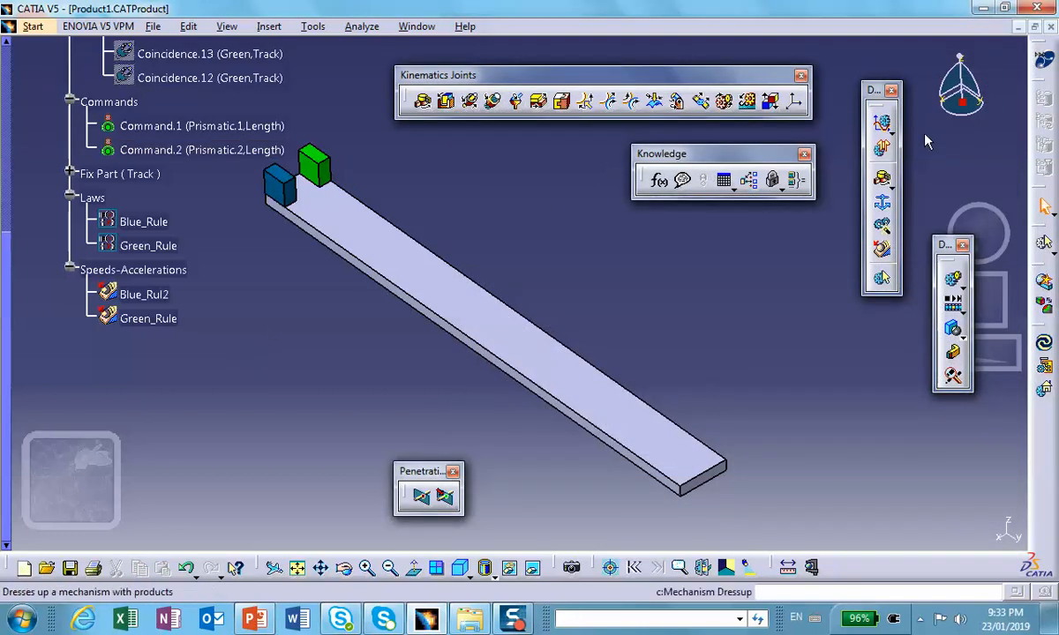
# - Start Simulation with Laws for Mechanism.1, activate sensors, and set Blue_Rul2\Y_Vertex and Green_Rule\Y_Vertex as observed
pyautogui.click(881, 122)
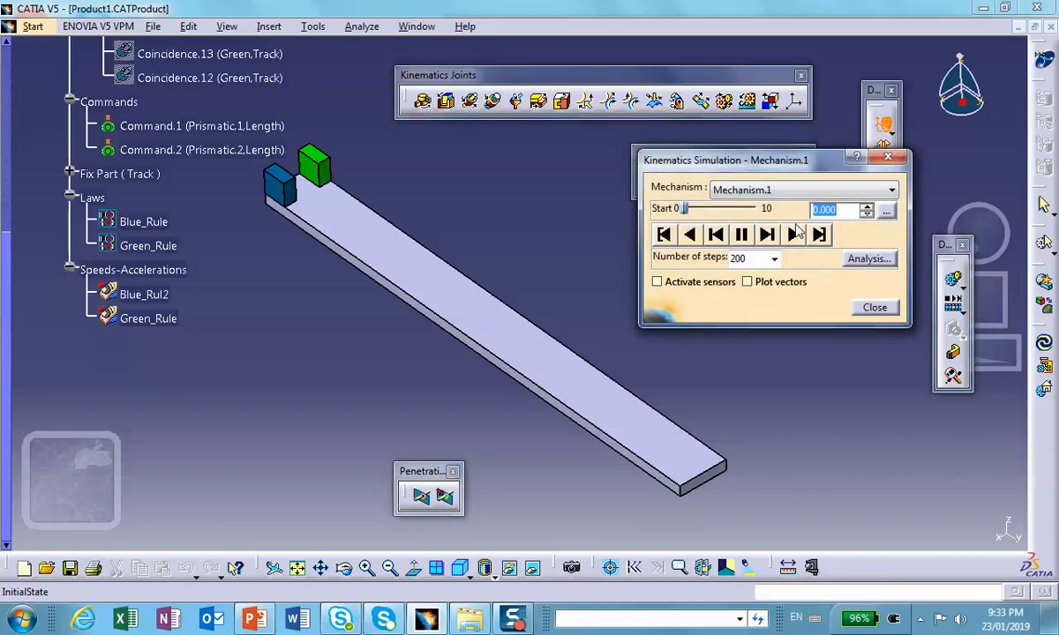
pyautogui.click(659, 283)
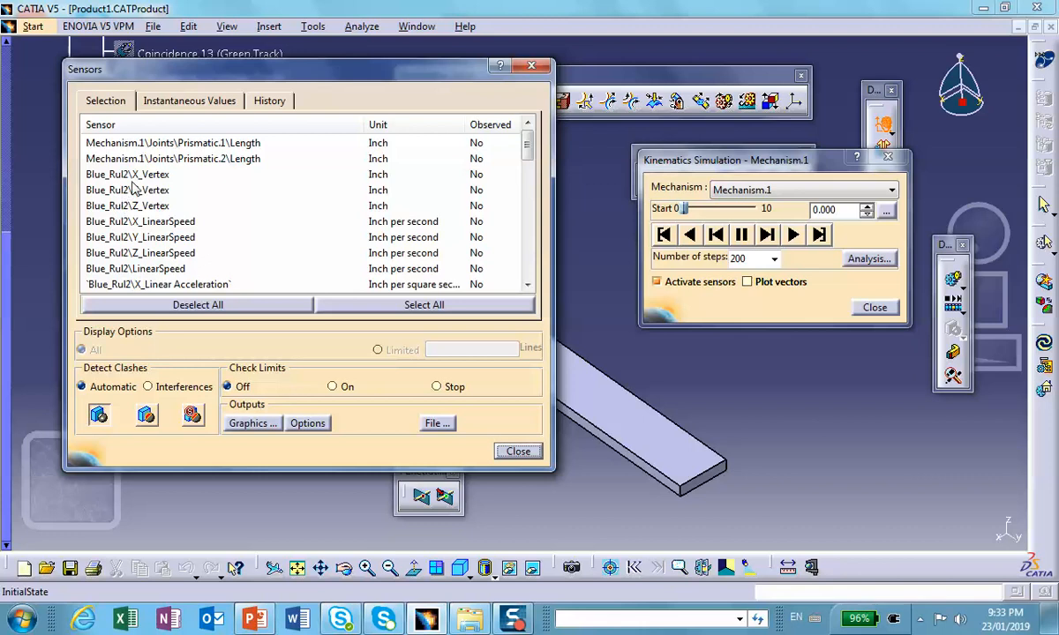
pyautogui.click(135, 191)
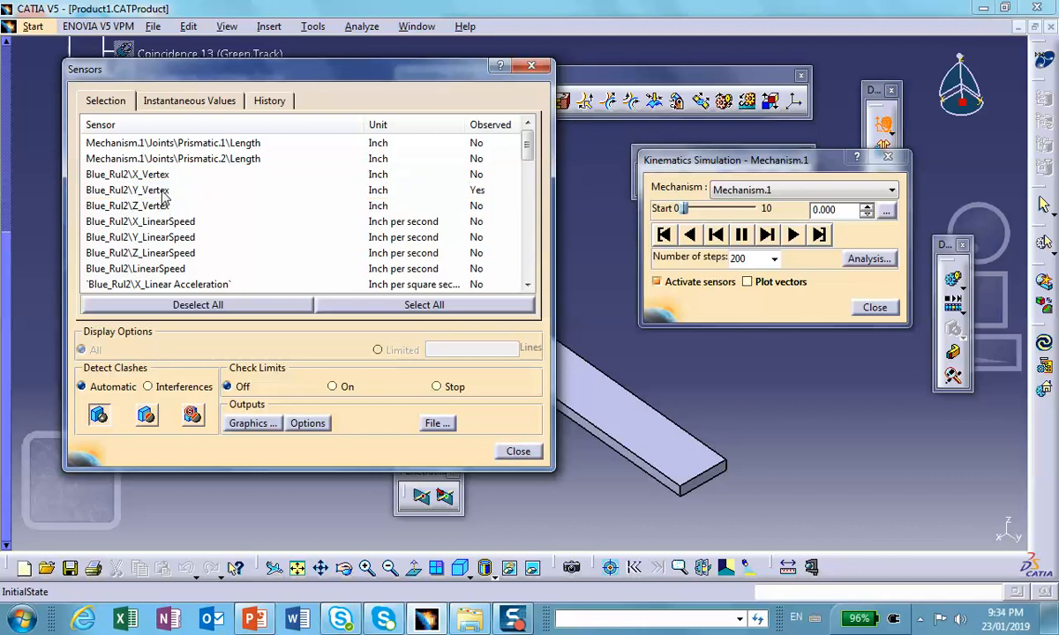
pyautogui.scroll(-1, 163, 198)
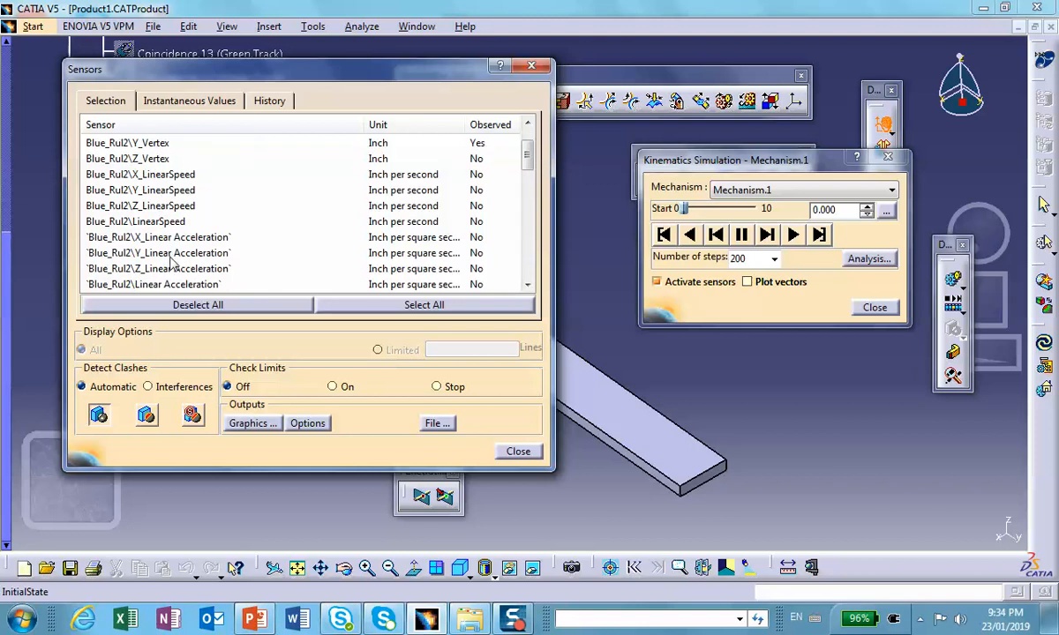
pyautogui.moveTo(527, 154); pyautogui.dragTo(529, 218)
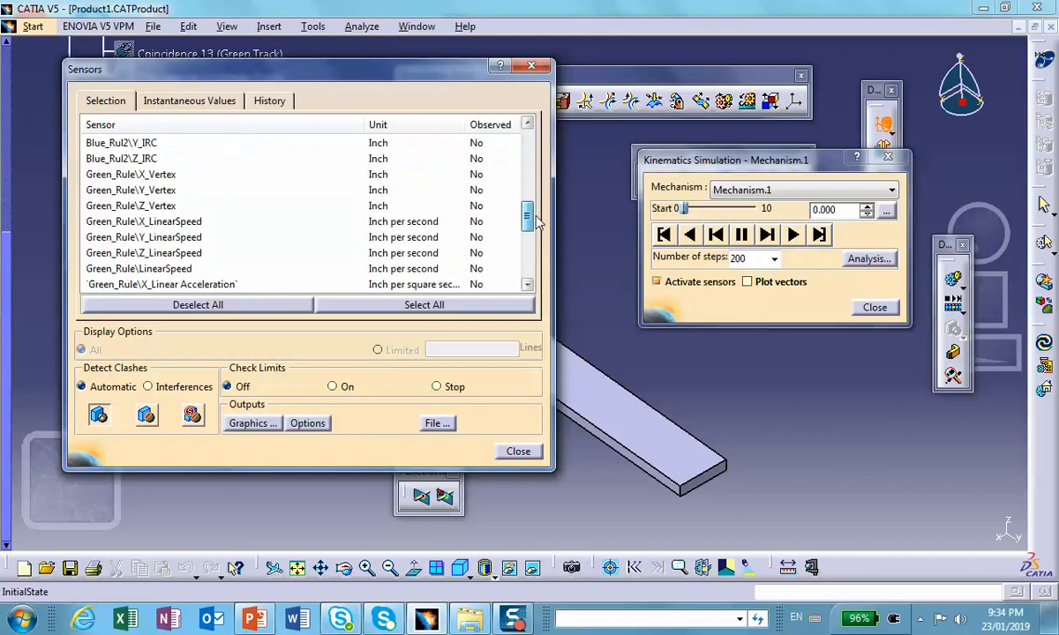
pyautogui.click(134, 187)
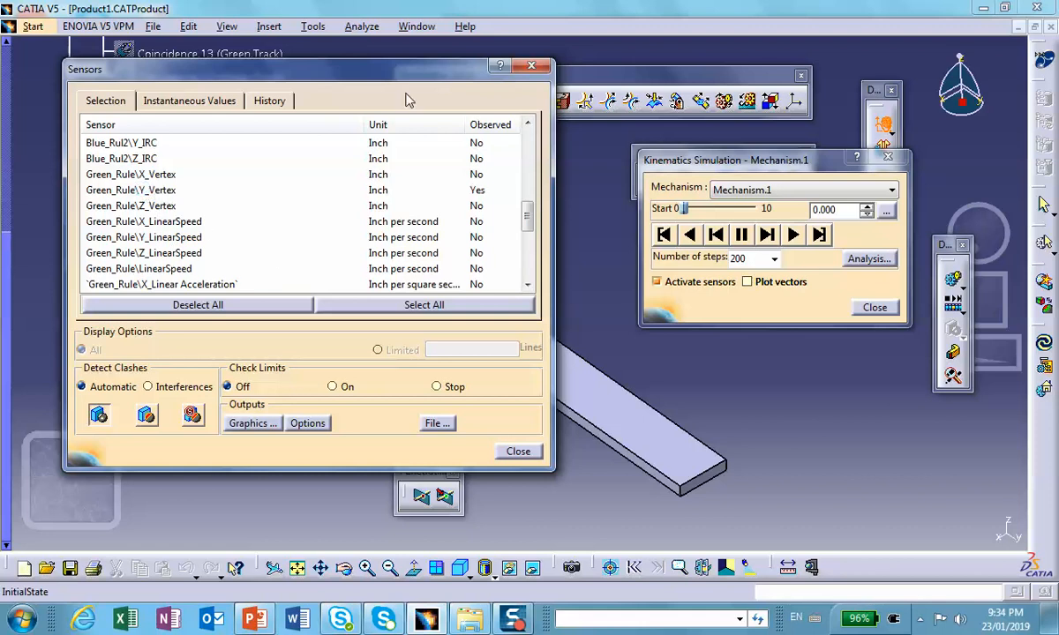
# - Run the law-driven simulation from 0 to 10 s with the model unobstructed, and plot the observed sensors graphically
pyautogui.moveTo(402, 78); pyautogui.dragTo(345, 472)
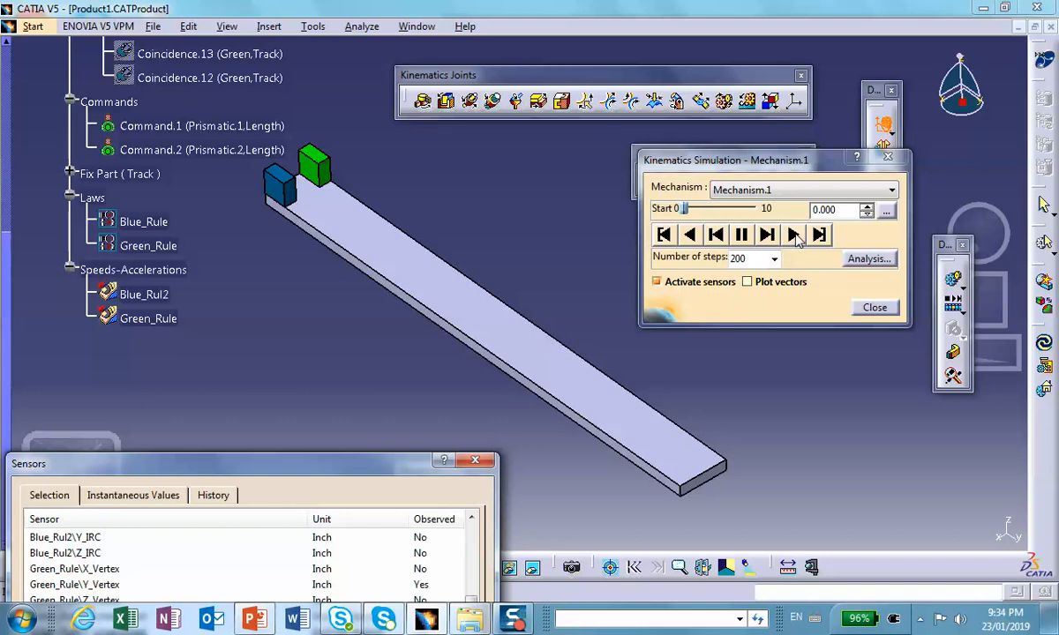
pyautogui.click(794, 235)
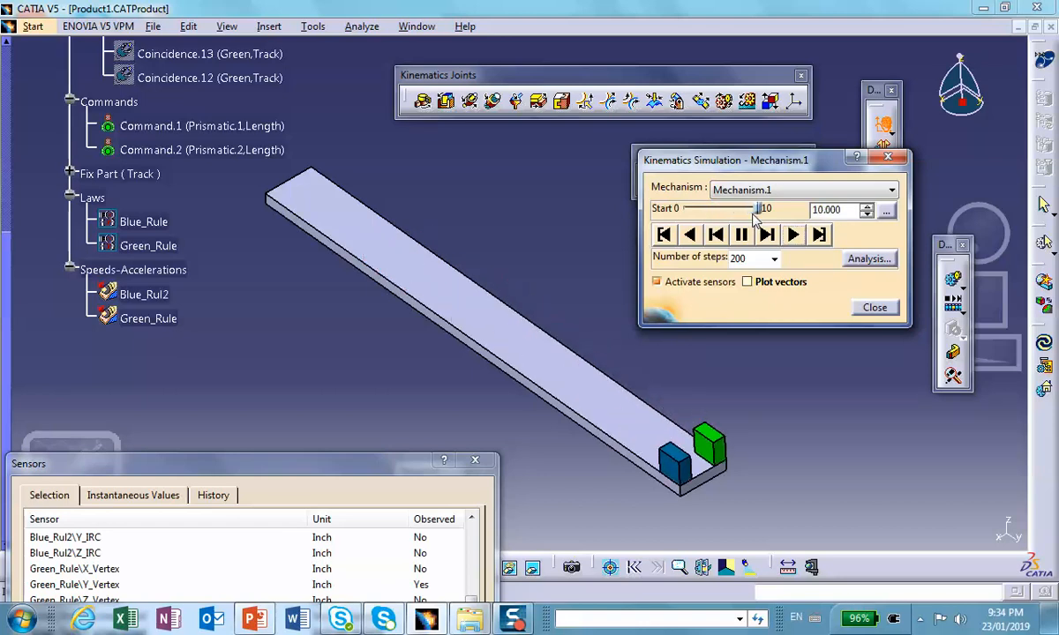
pyautogui.moveTo(176, 474); pyautogui.dragTo(305, 120)
pyautogui.click(328, 476)
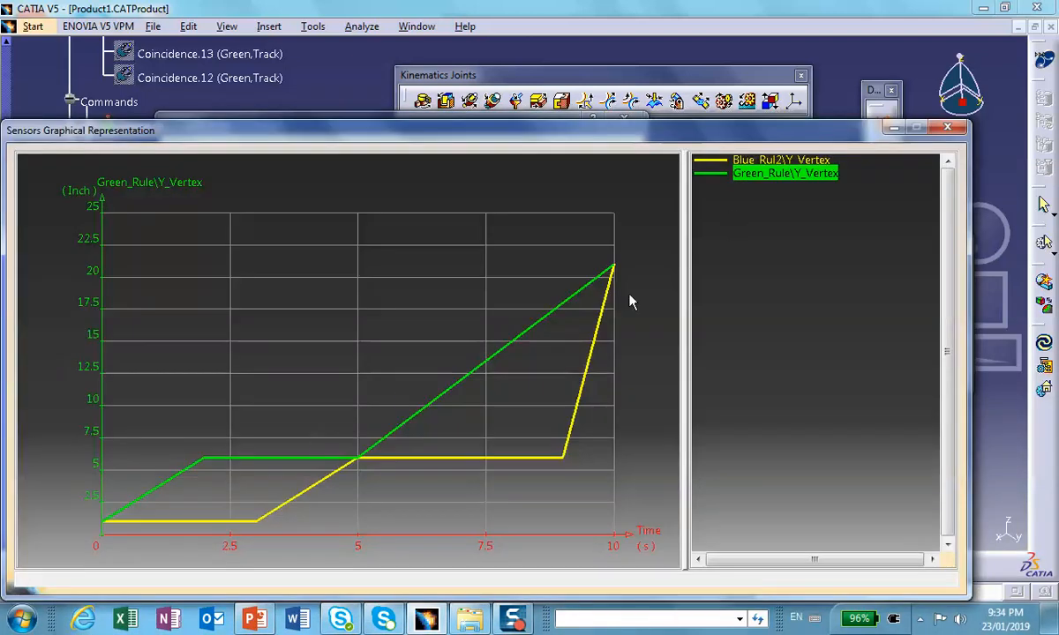
# - Examine the blue and green Y_Vertex curves on their own axes, and close the graph and the sensors dialog
pyautogui.click(777, 163)
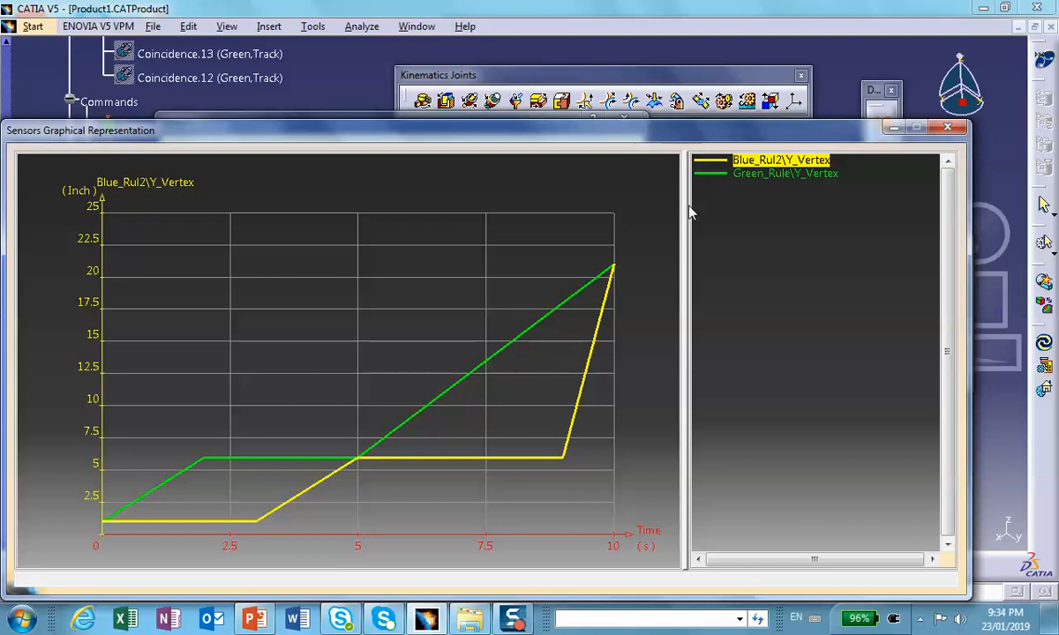
pyautogui.click(755, 176)
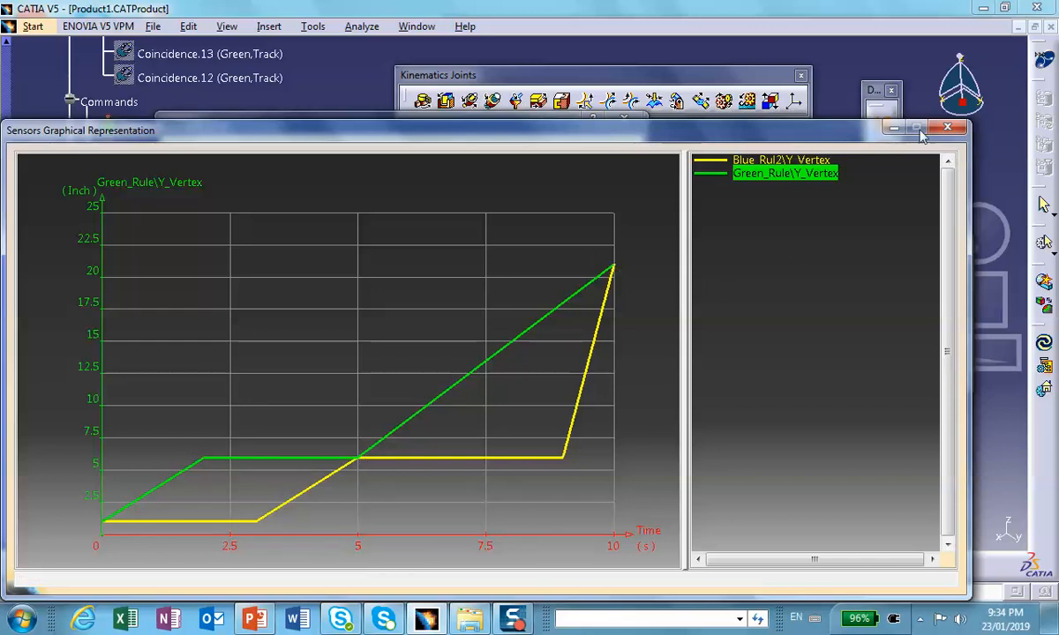
pyautogui.click(947, 128)
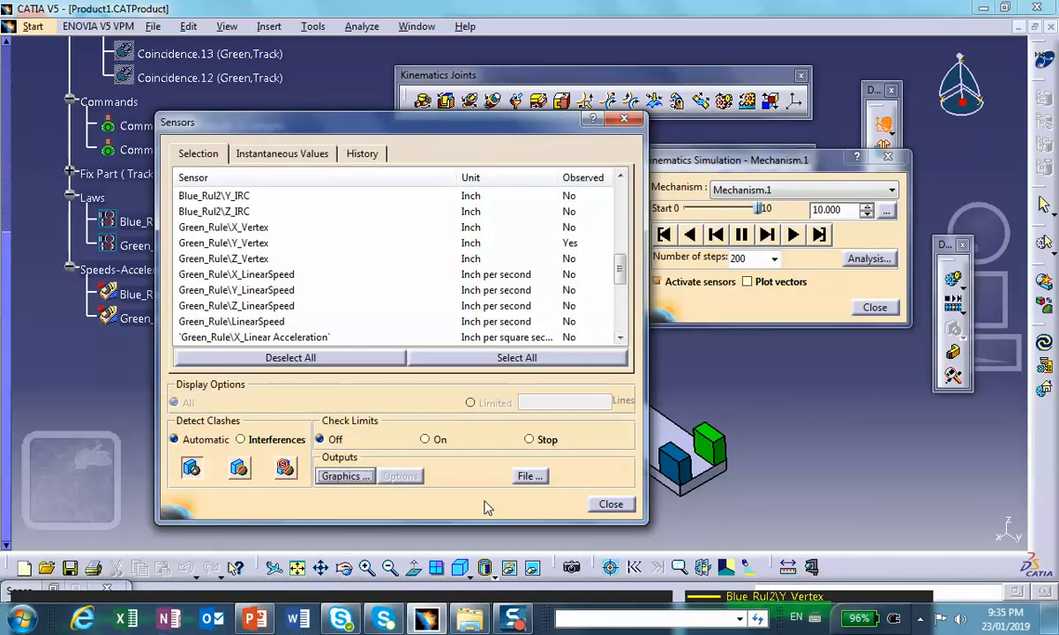
pyautogui.click(616, 505)
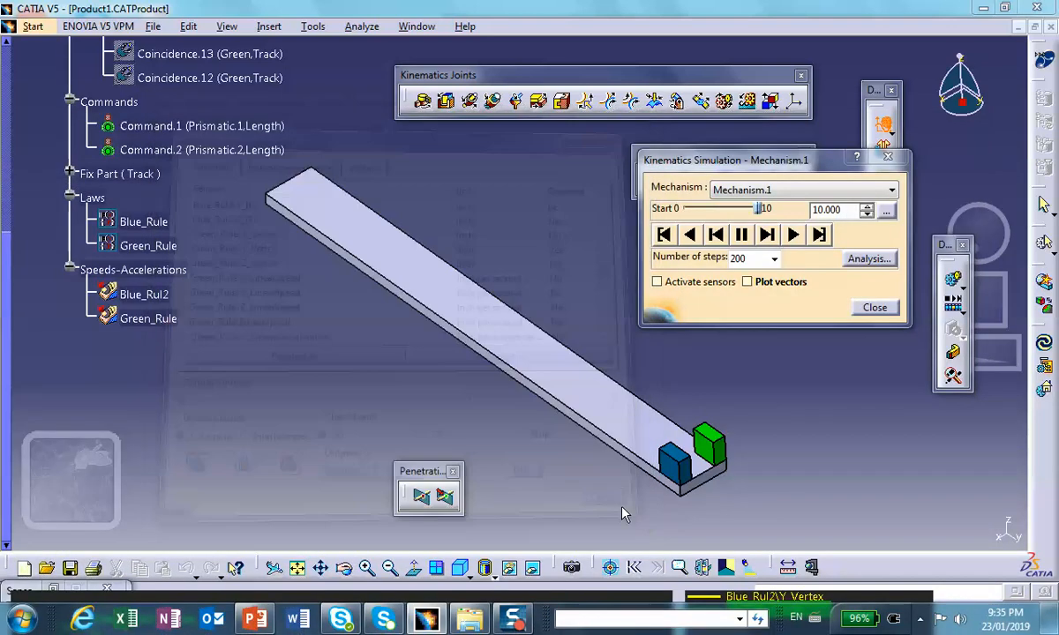